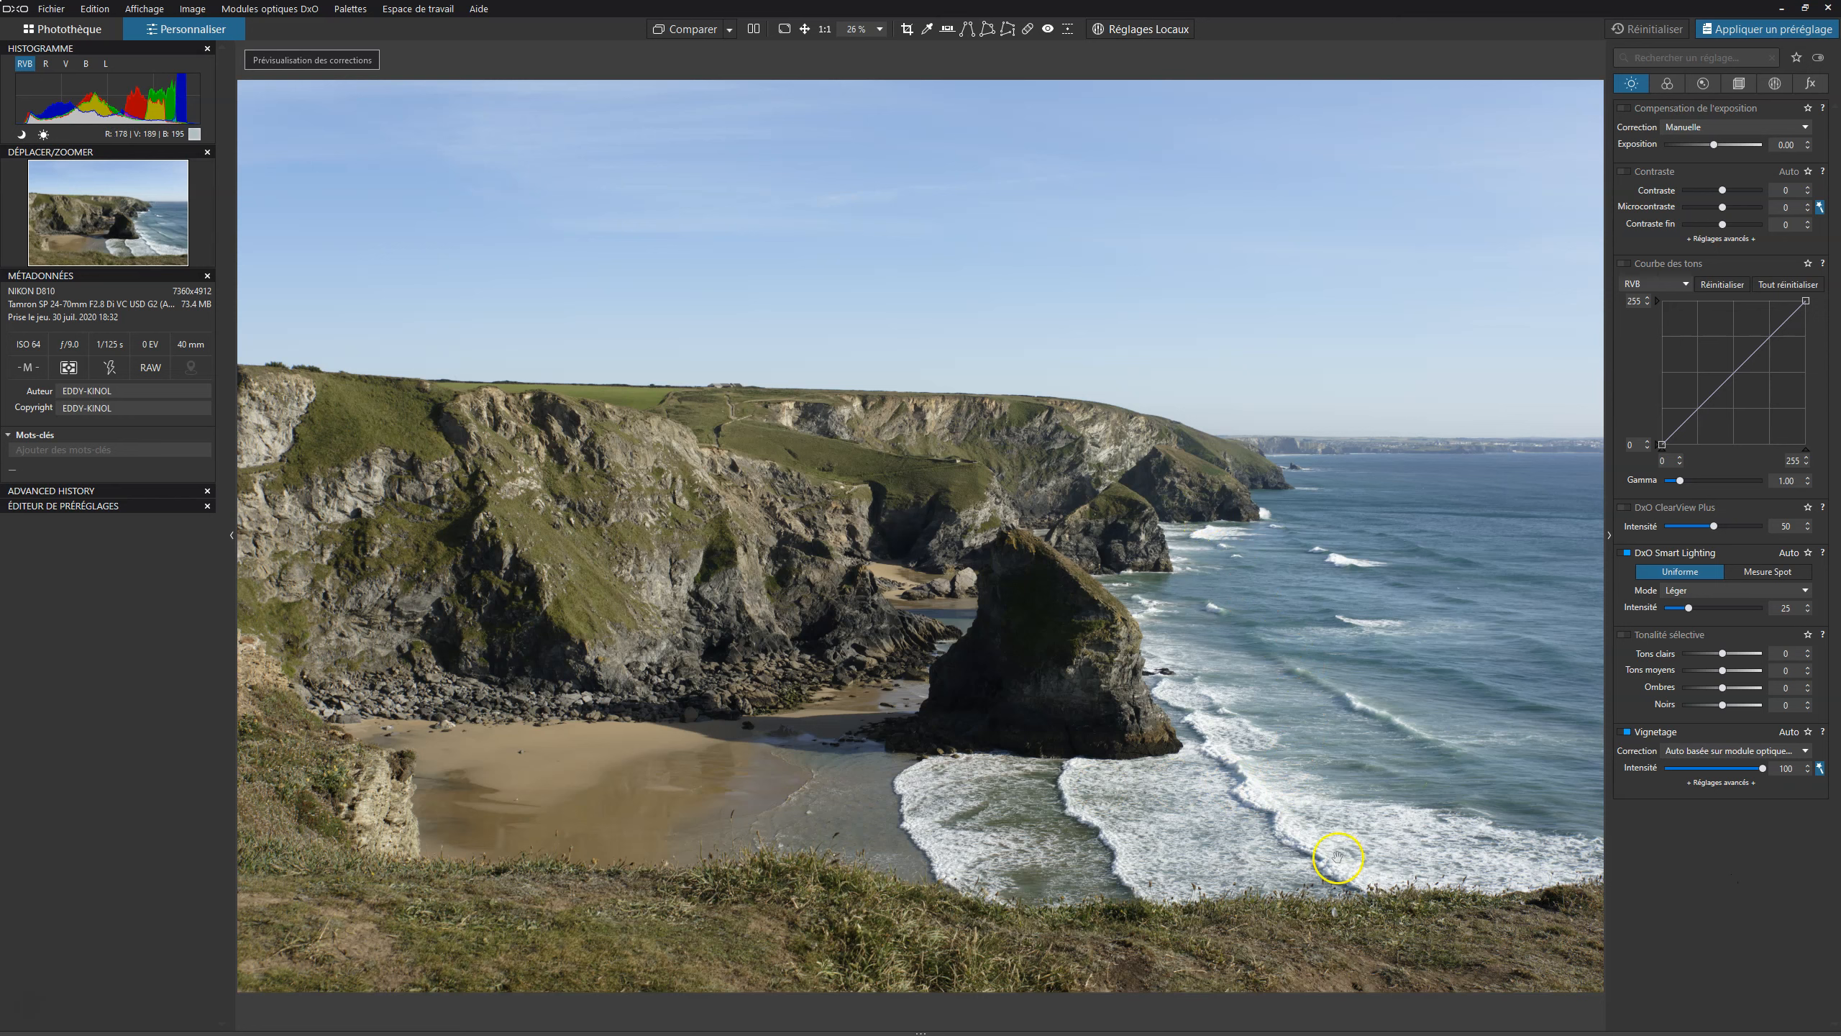
left_click_drag(1237, 415, 1039, 345)
left_click_drag(819, 330, 1428, 332)
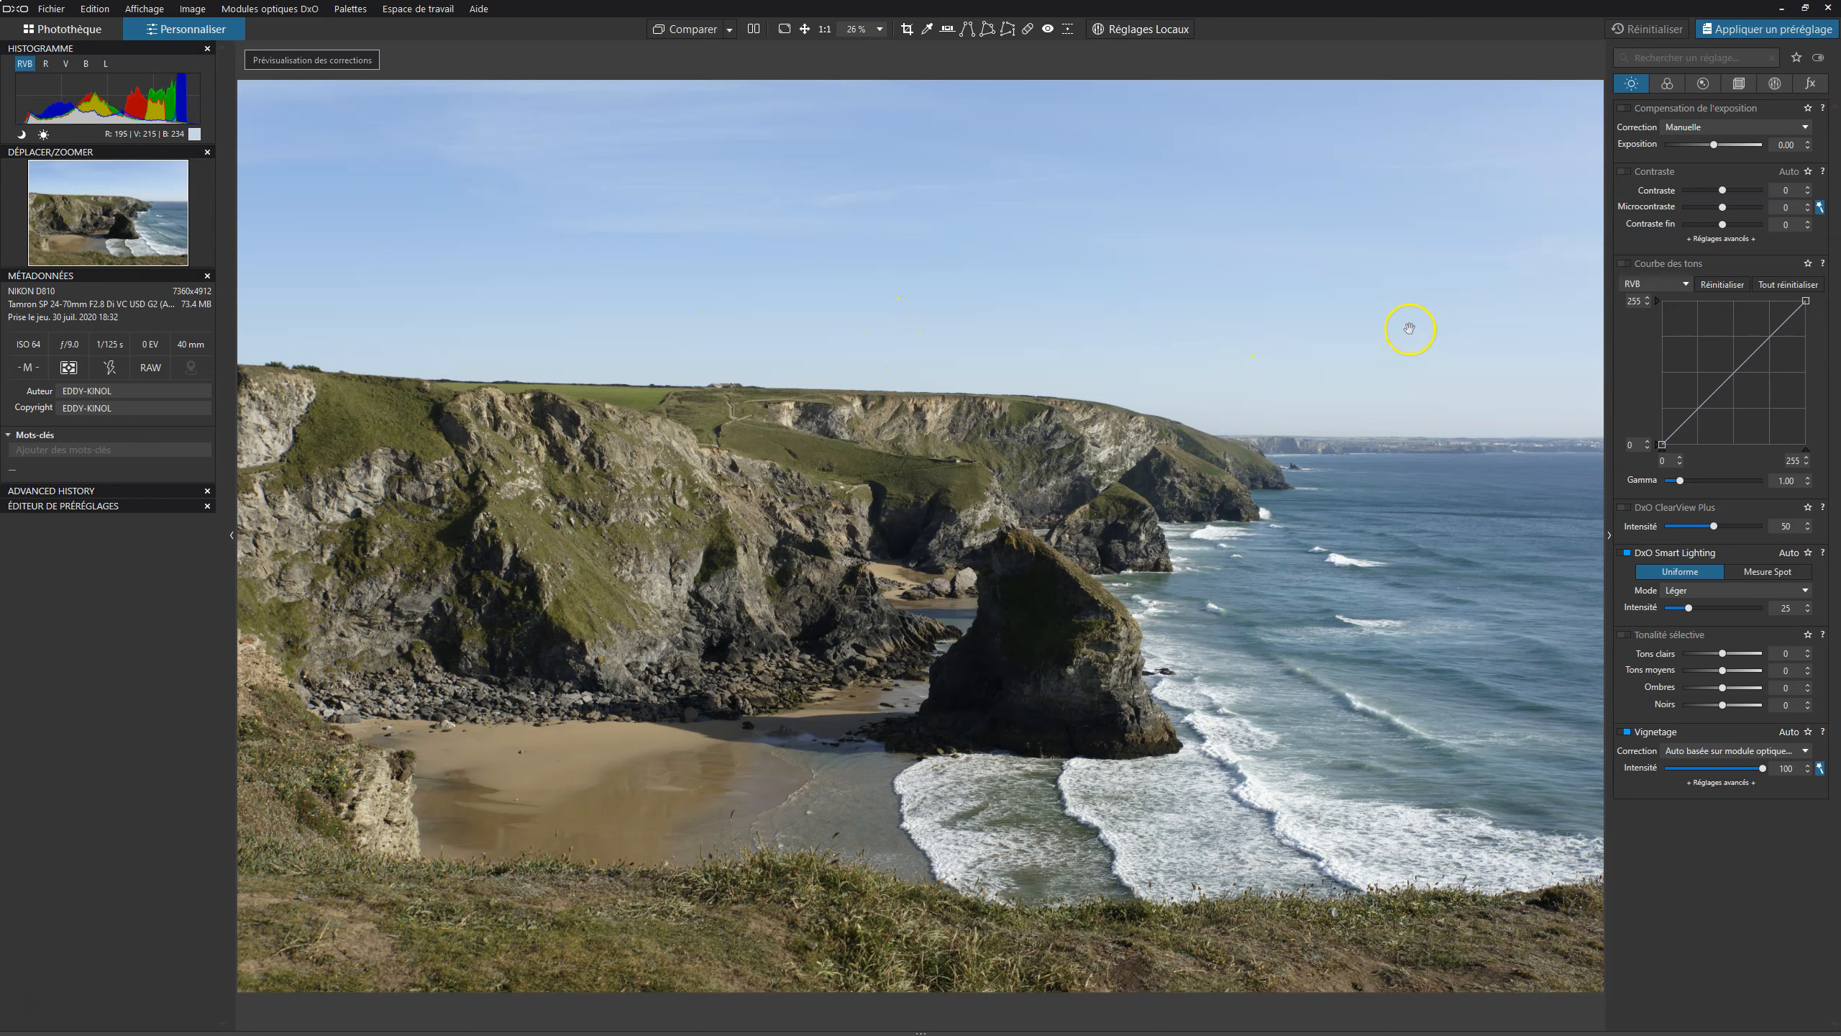
left_click_drag(1406, 327, 1397, 379)
left_click_drag(1076, 353, 957, 197)
Compare the photo with its uncorrected version and check the reference image options for the comparison
left_click(692, 32)
left_click(693, 32)
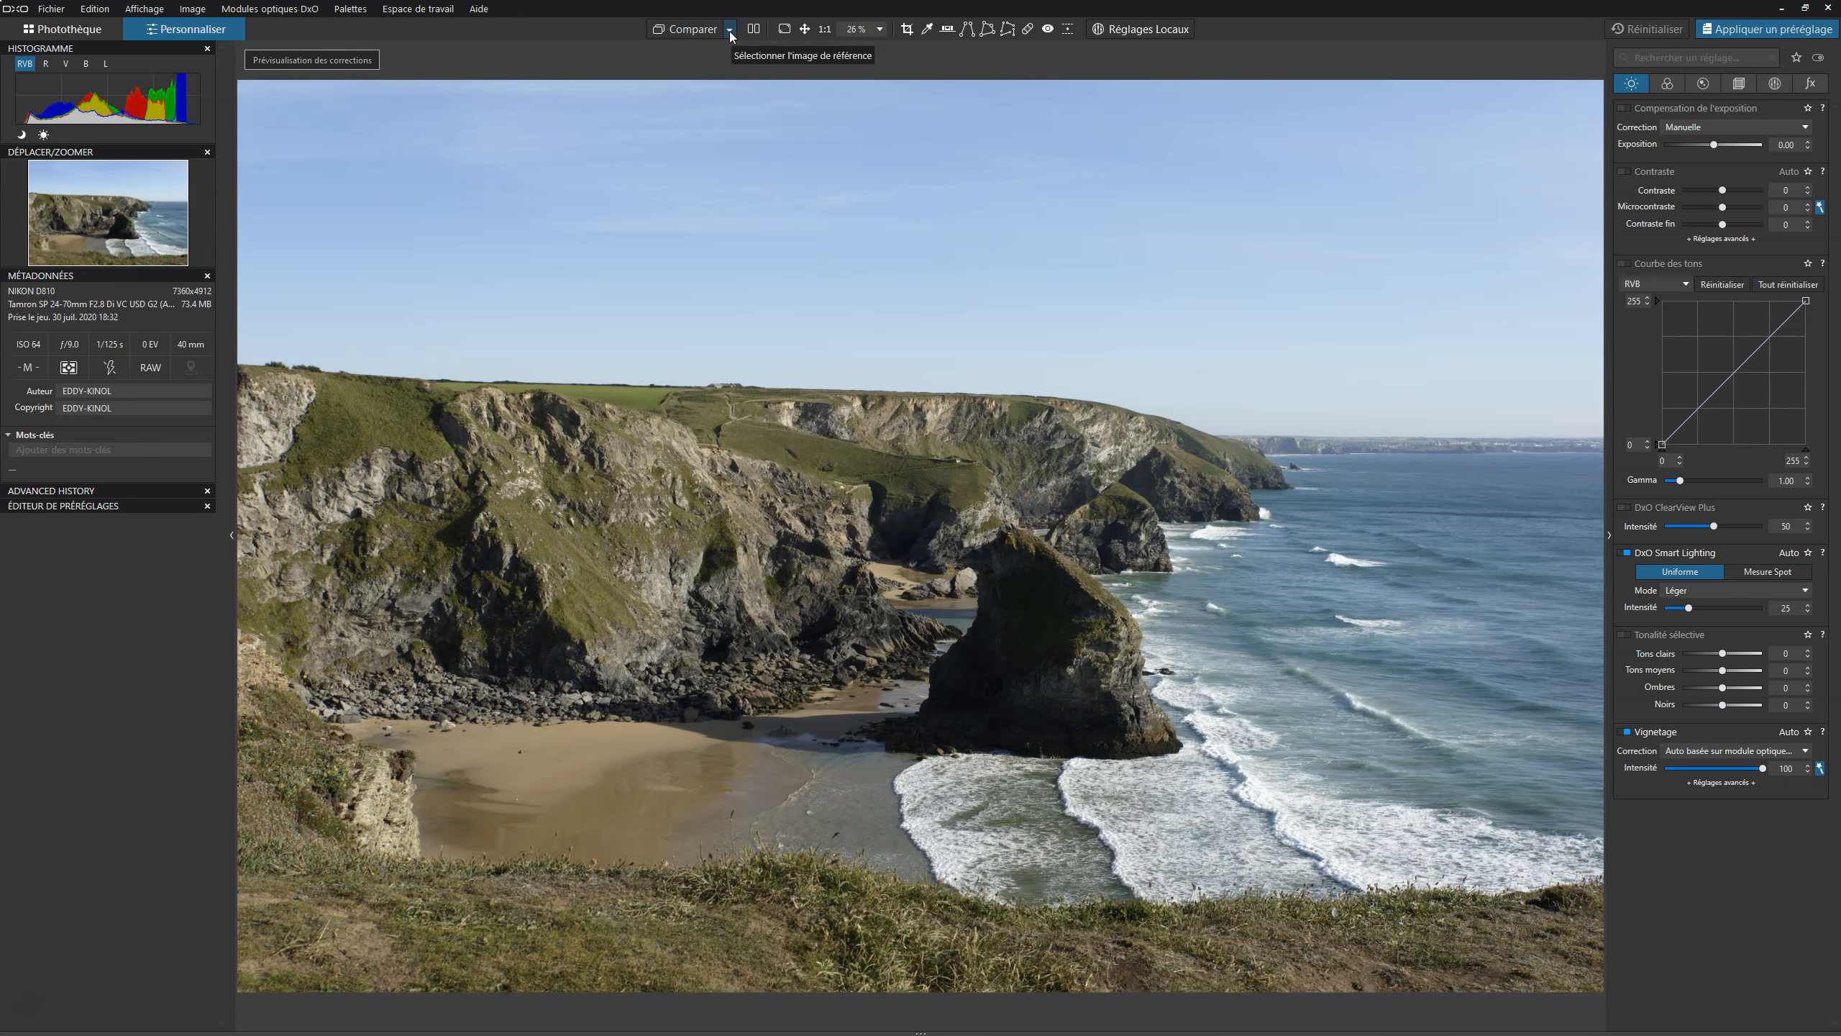
left_click(729, 30)
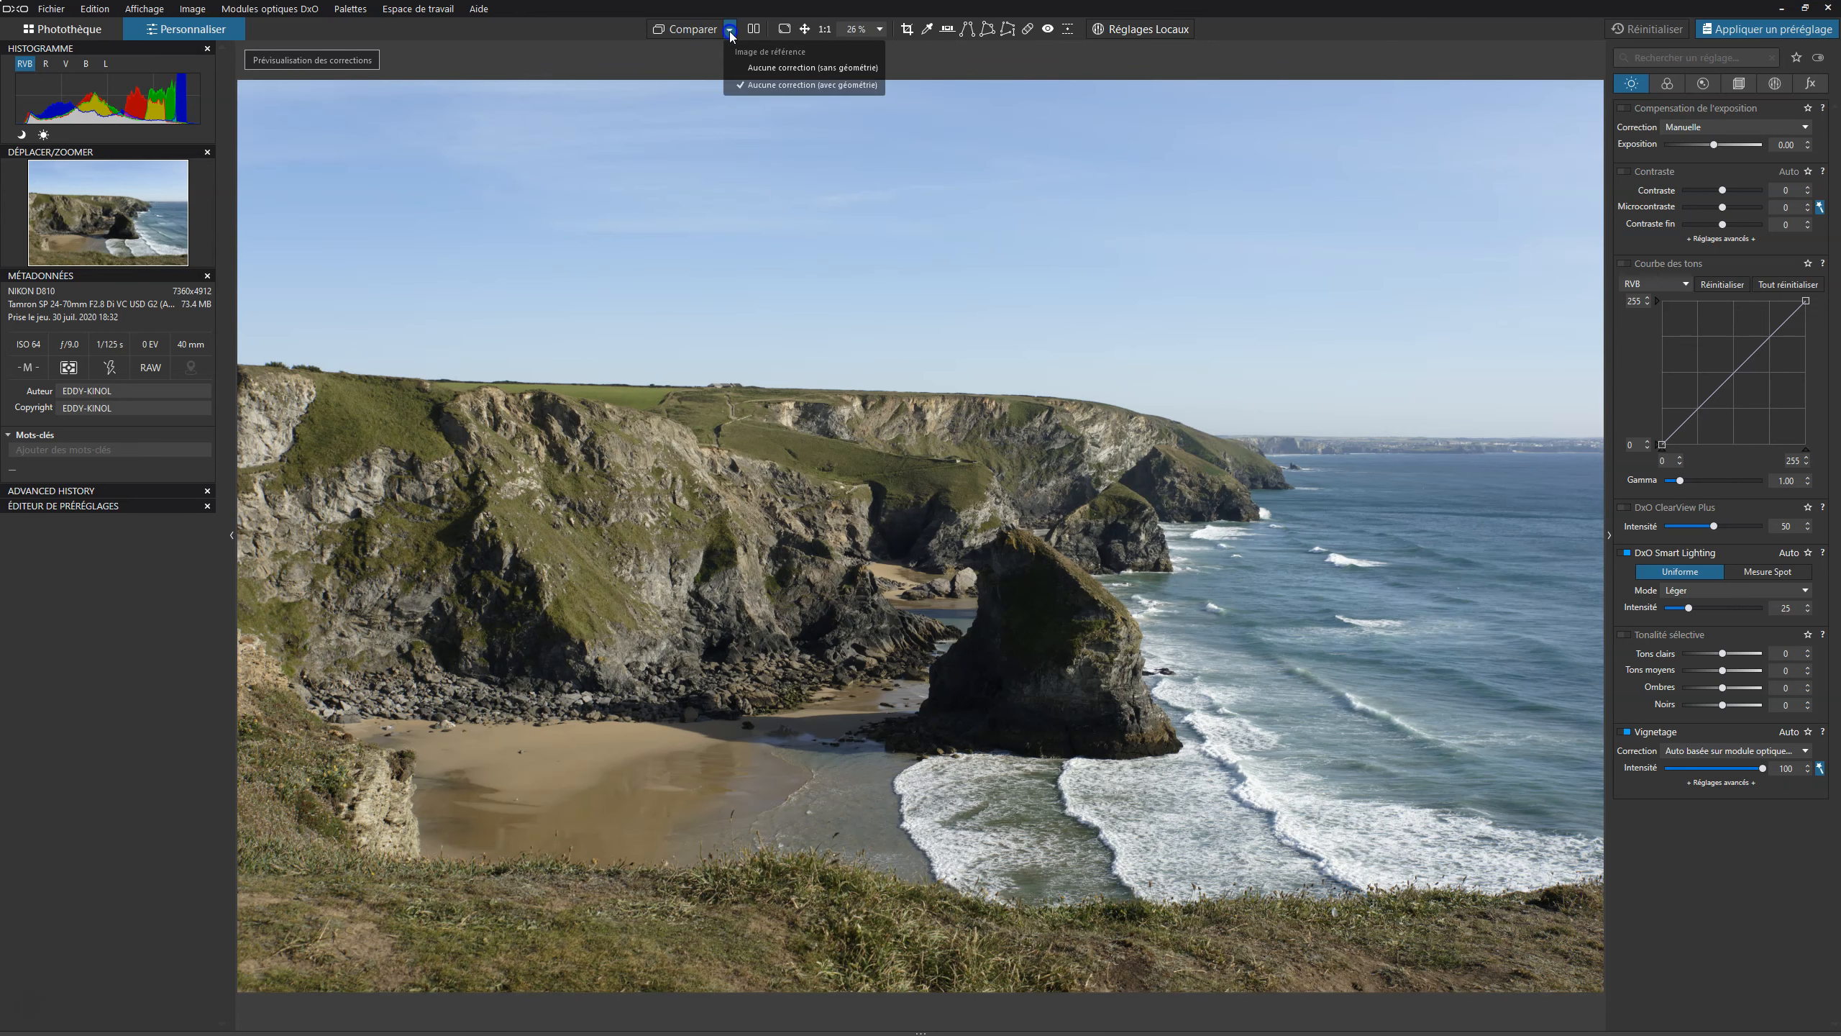
left_click(739, 64)
left_click(696, 35)
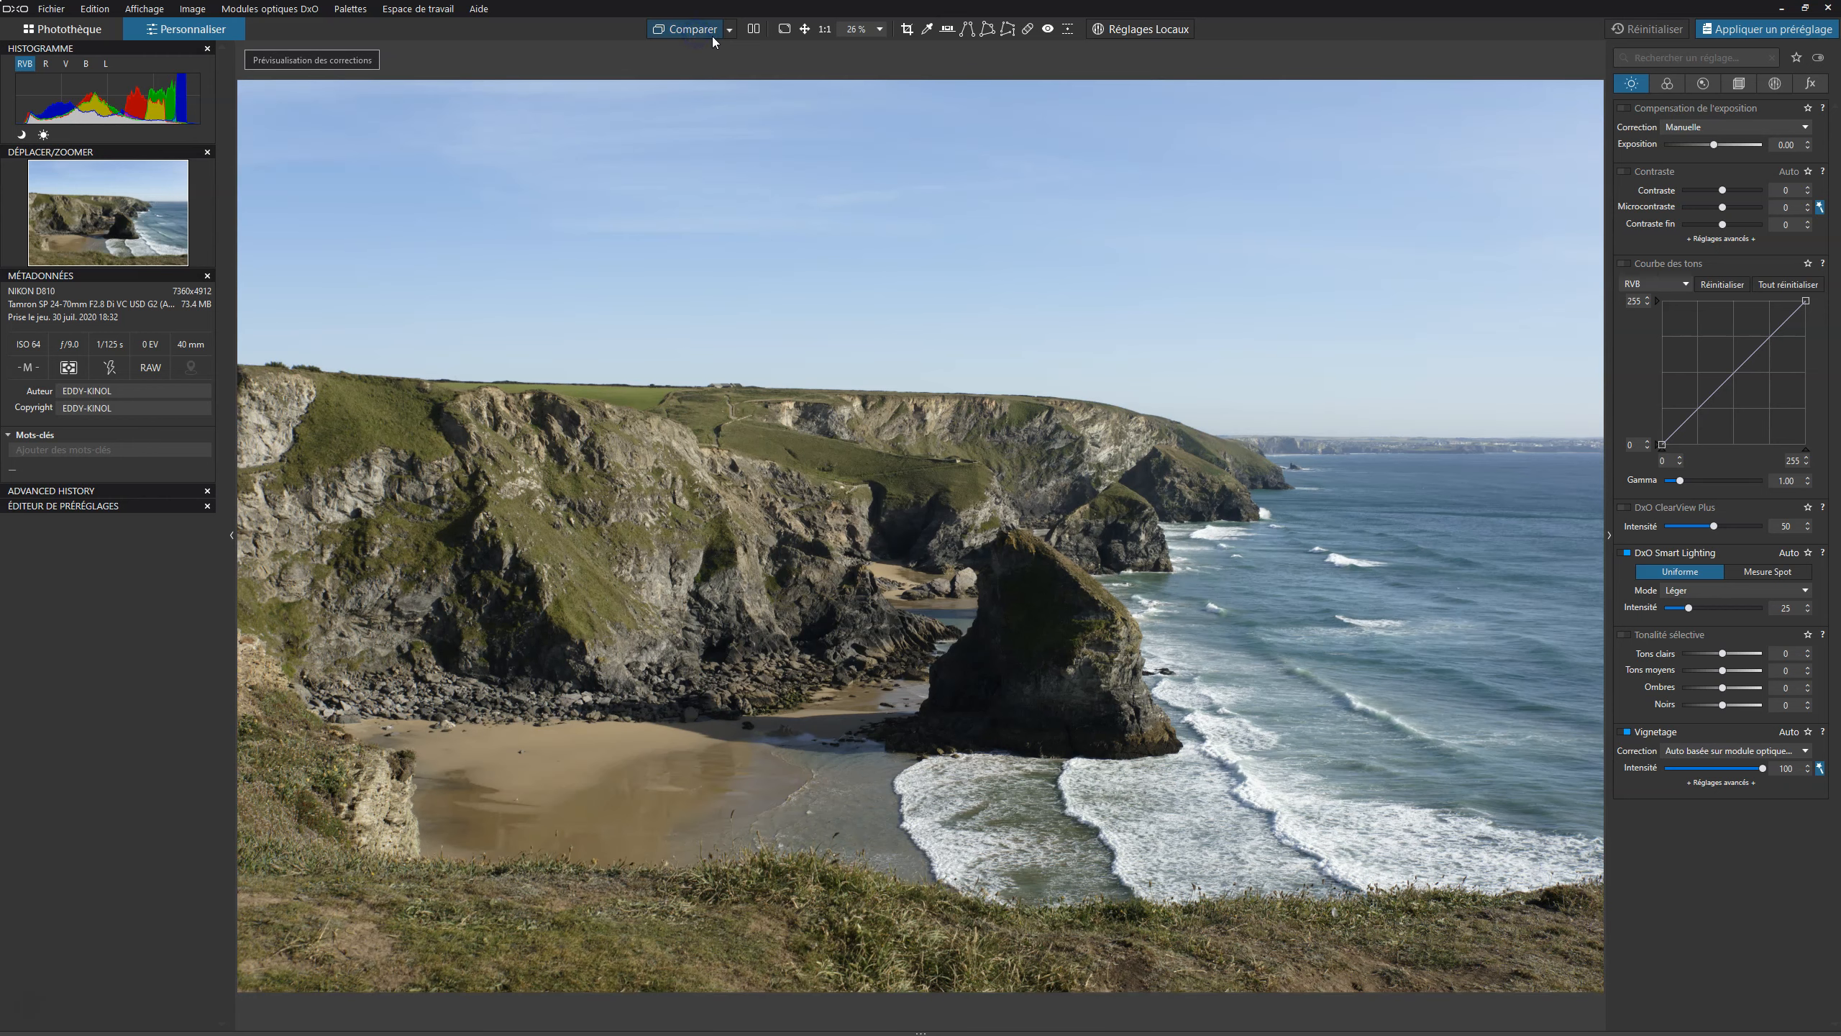
left_click(728, 31)
Enable DxO ClearView Plus with an intensity of 30 and check the photo with and without it
left_click(1623, 508)
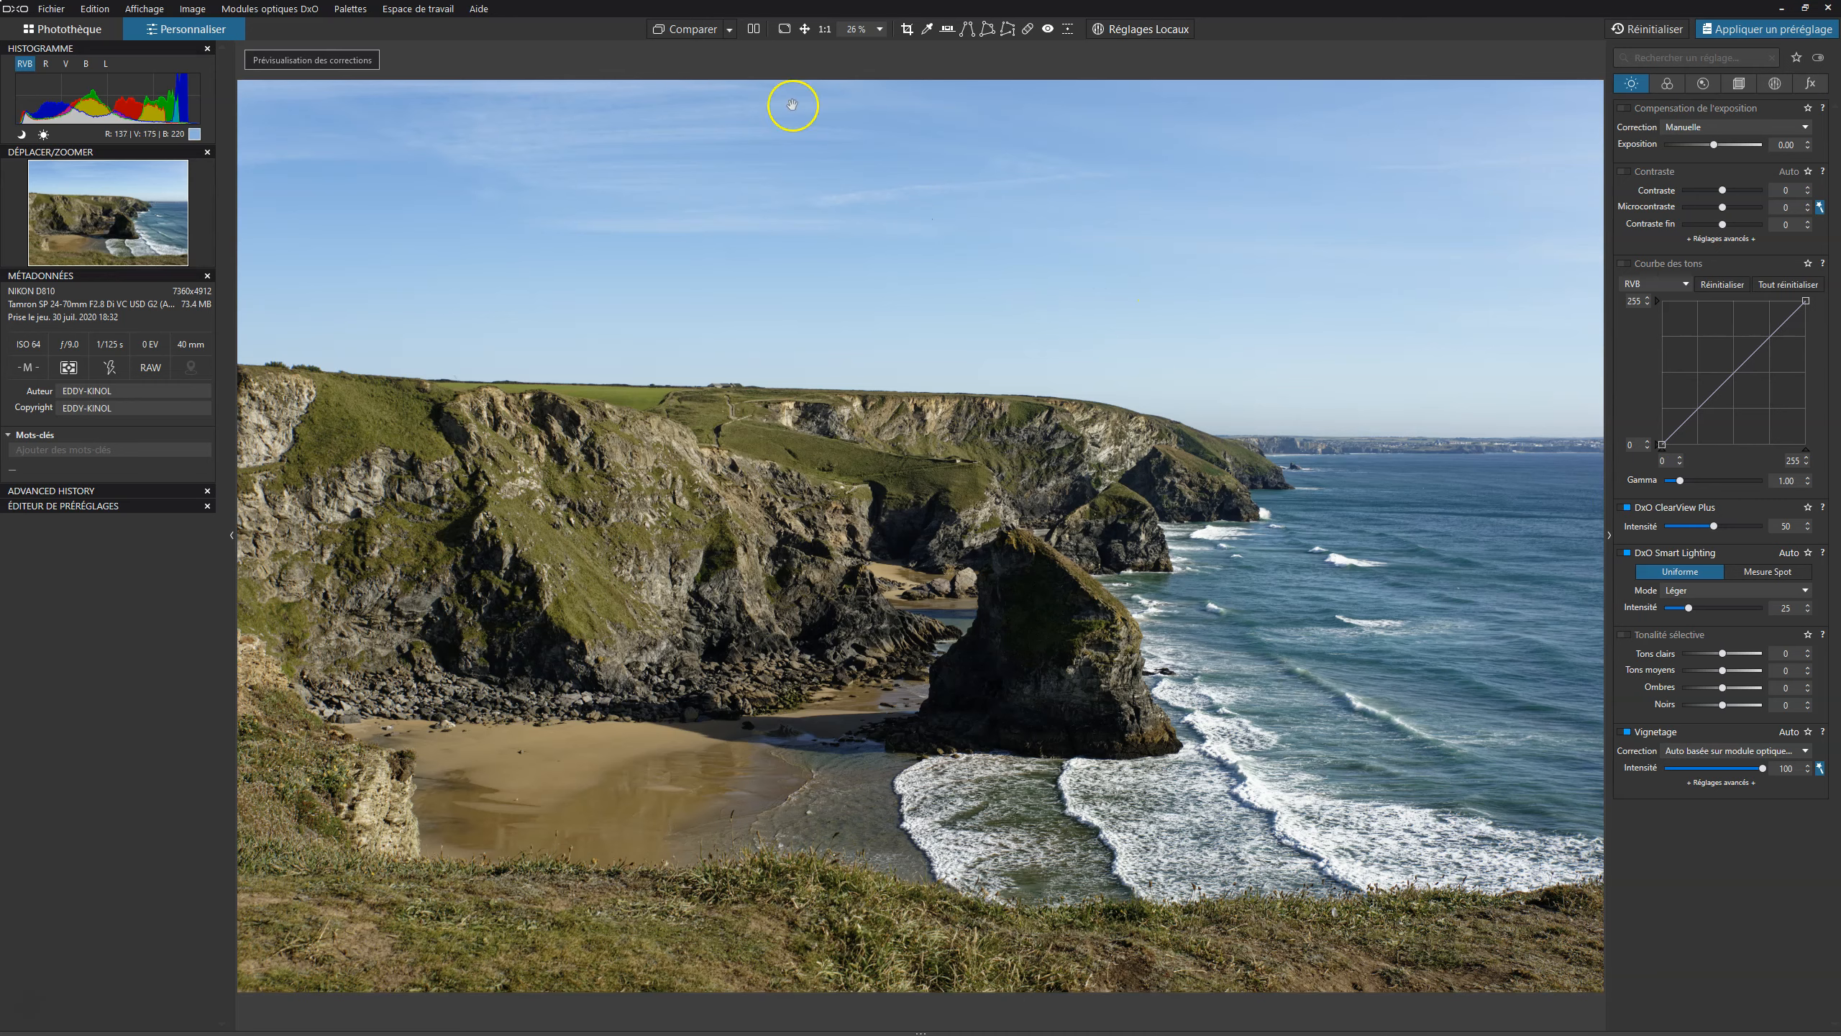
left_click(677, 32)
left_click(678, 33)
left_click_drag(1713, 526, 1688, 535)
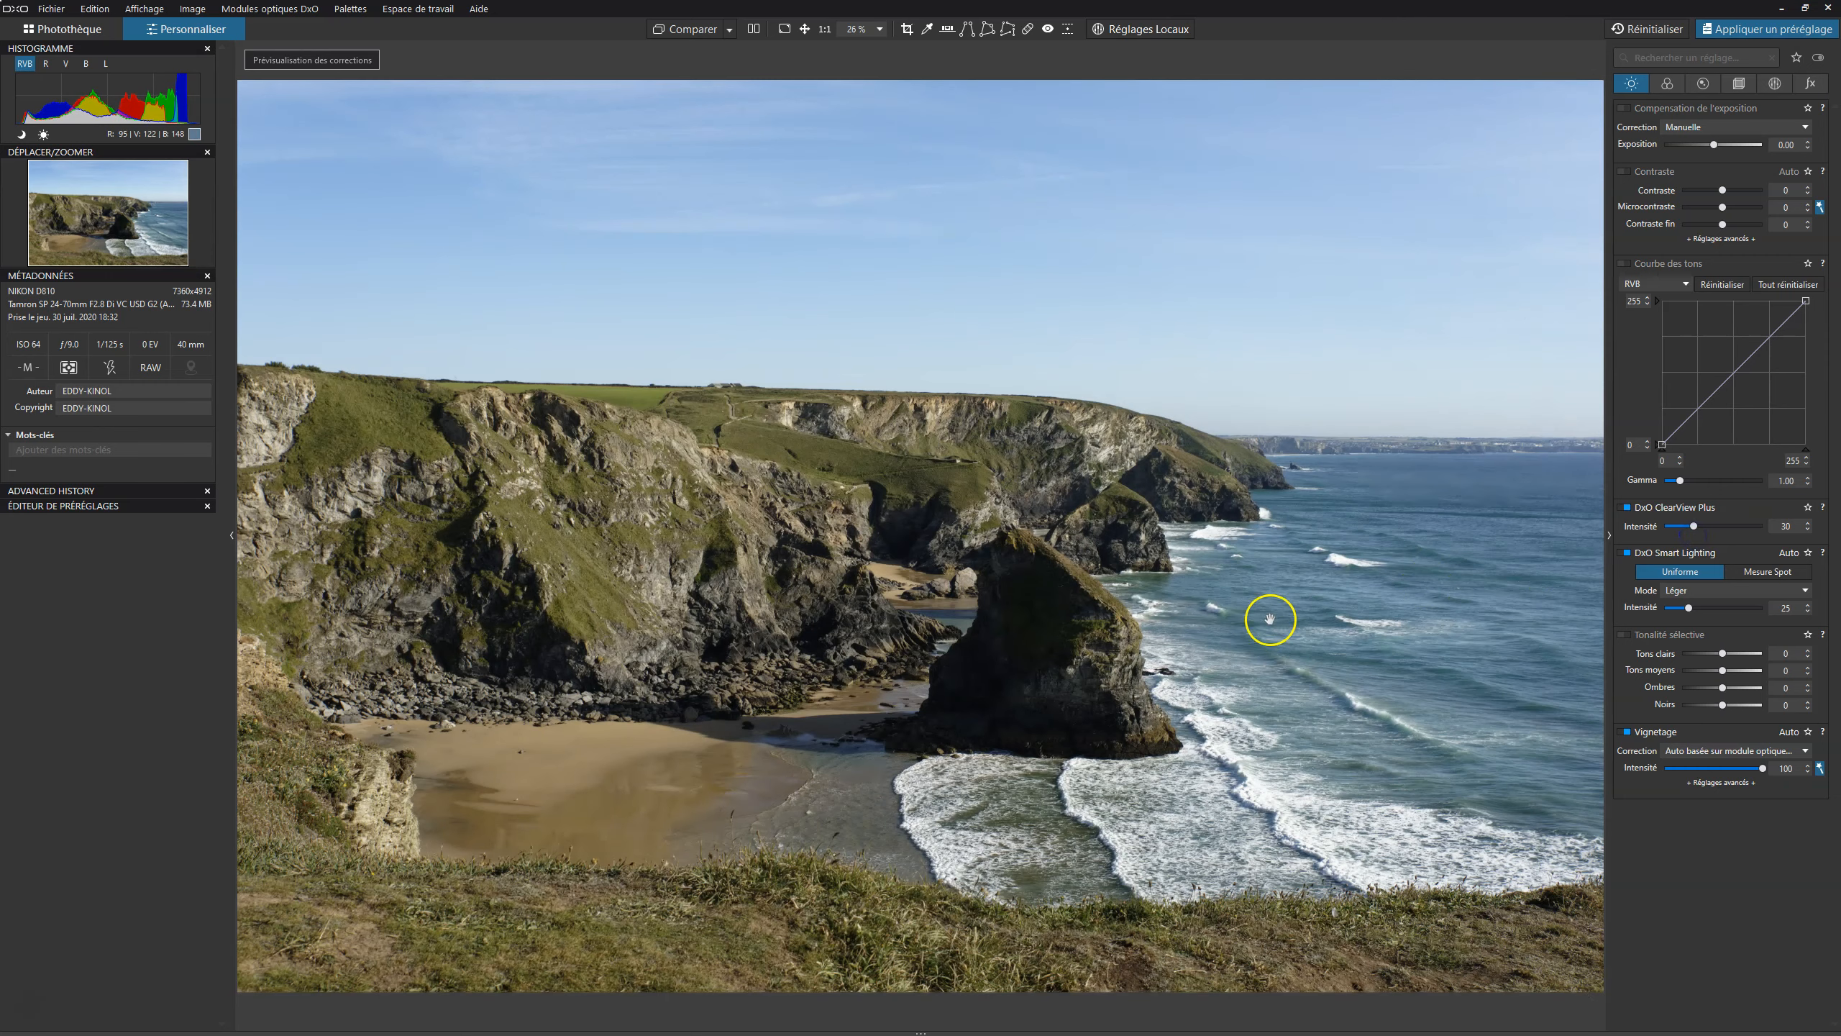
left_click(1627, 508)
left_click(1628, 509)
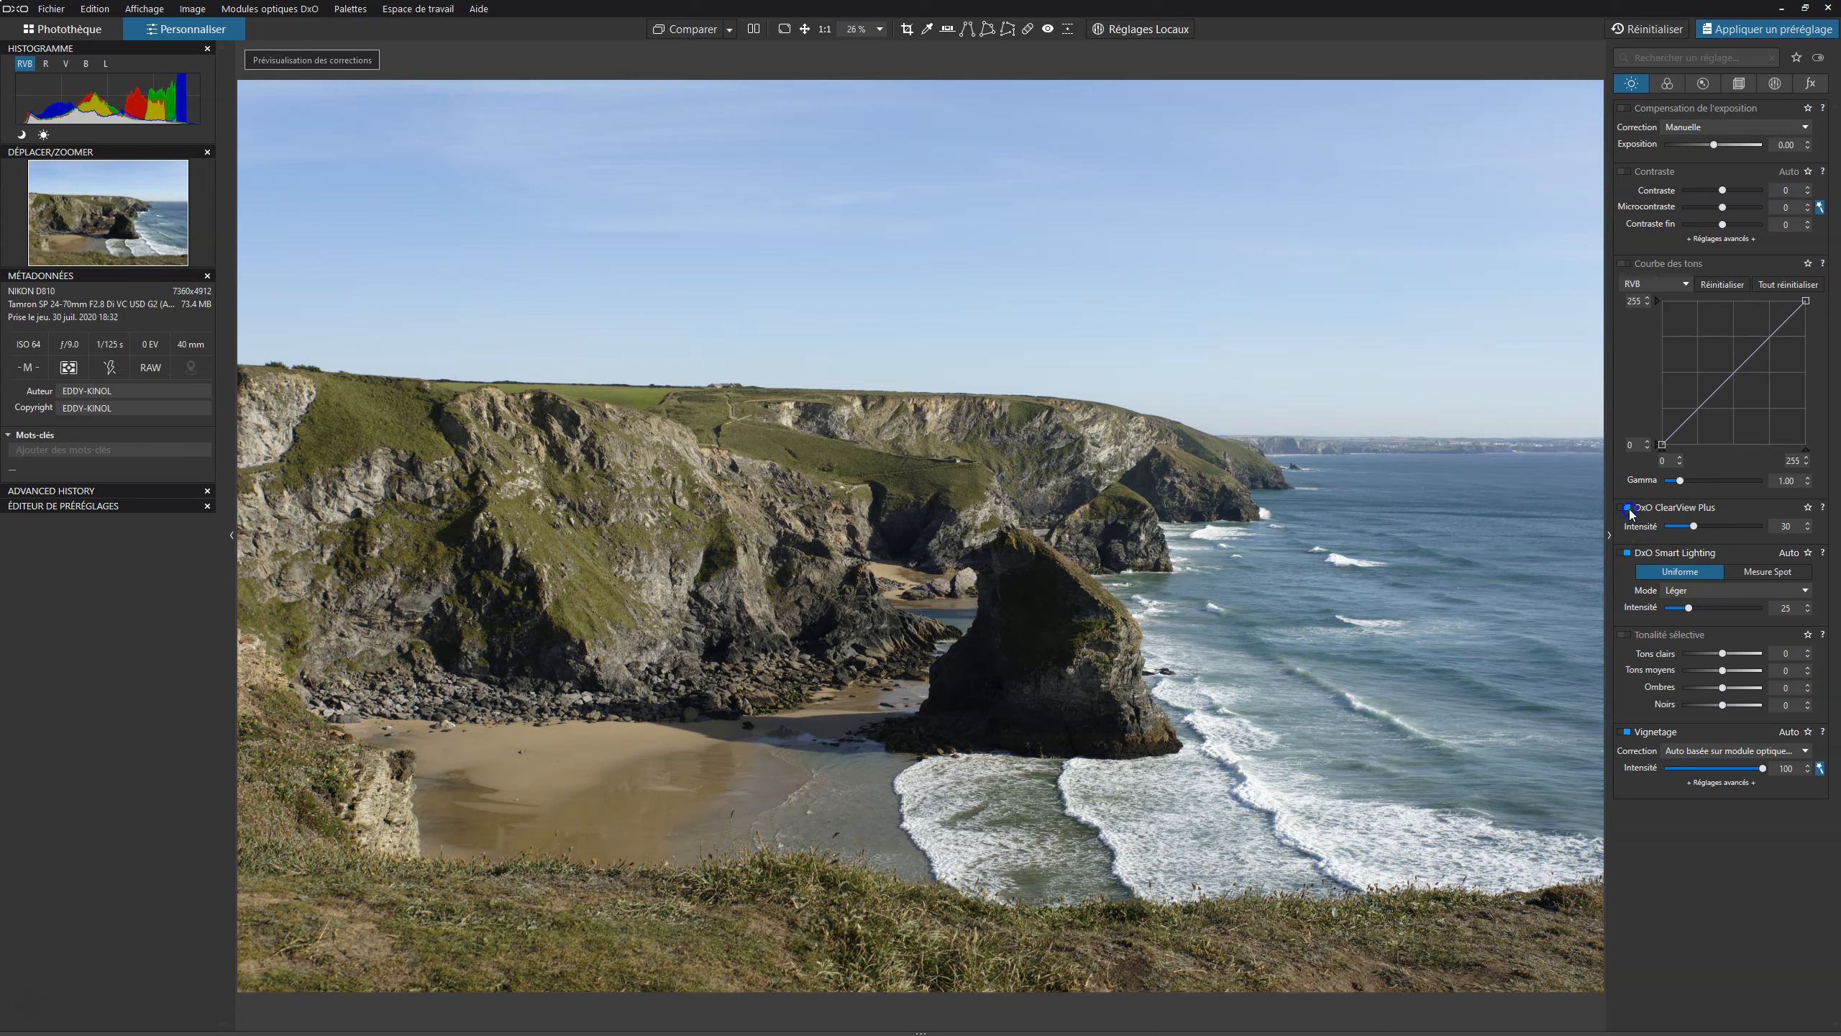
left_click(1628, 510)
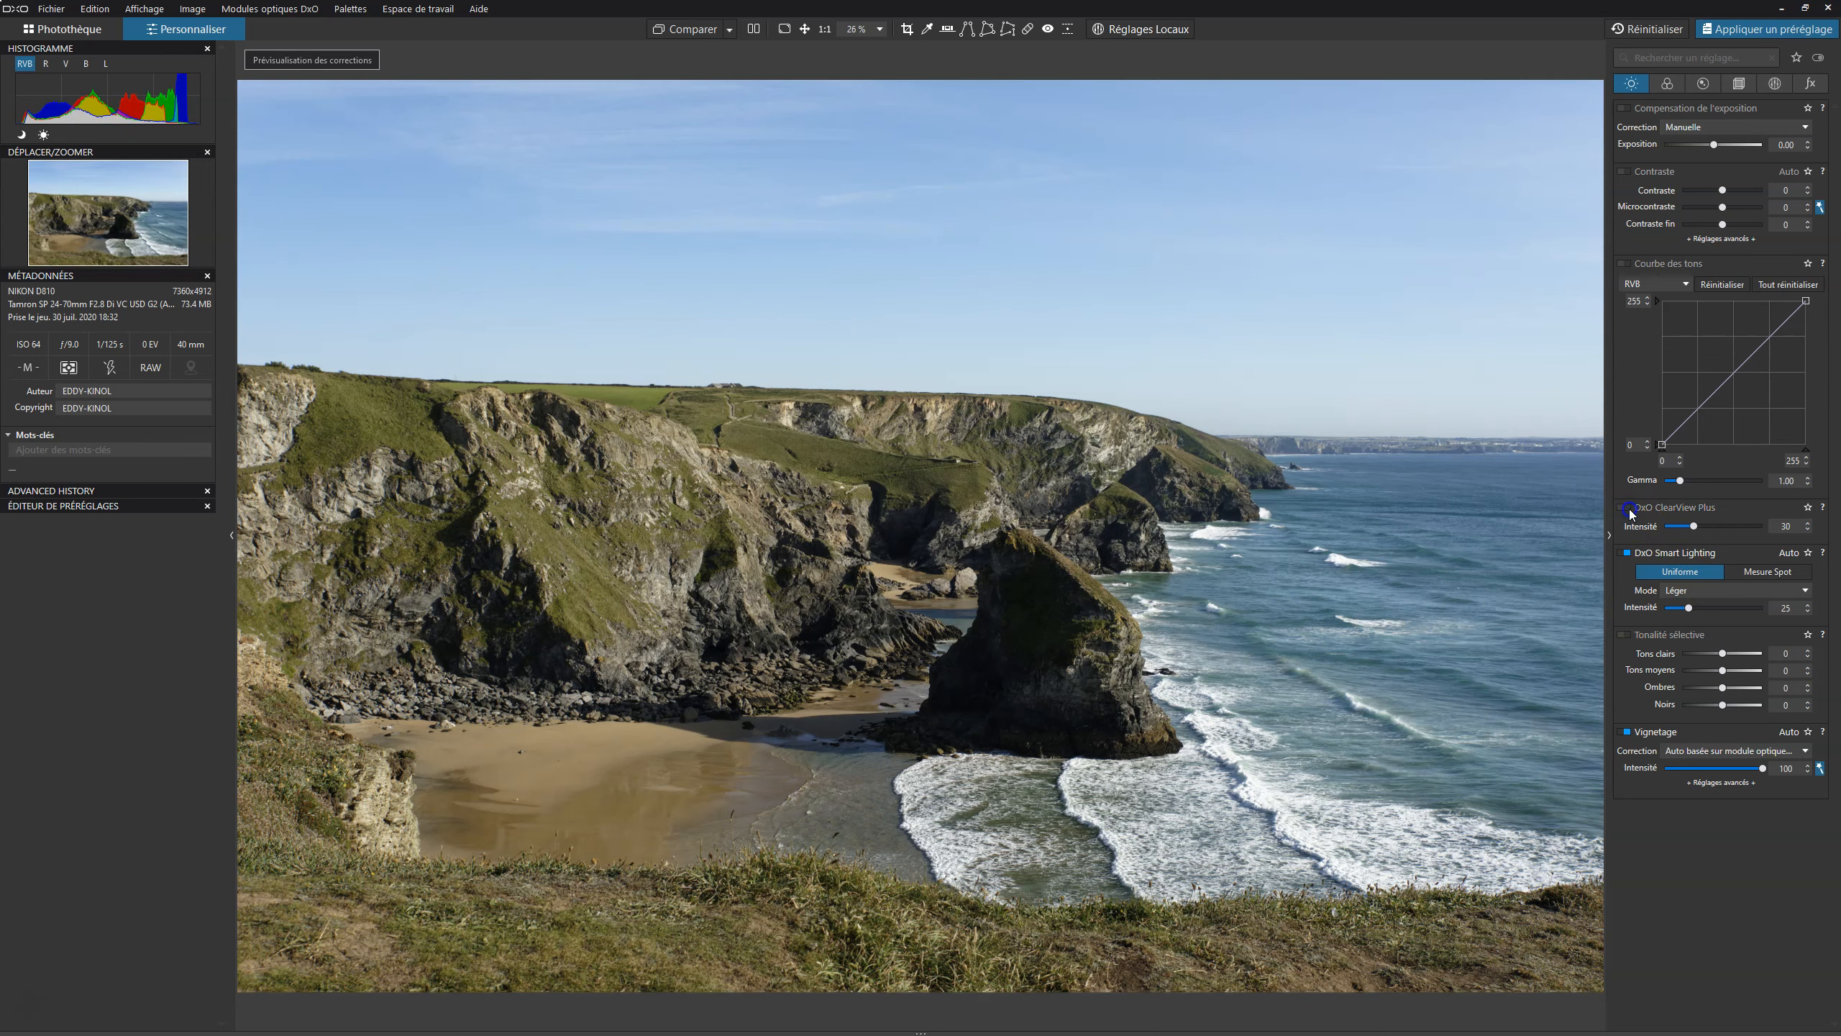
left_click(1629, 509)
Lower the highlights (Tons clairs) to -50 in the selective tone correction and check the photo with and without it
left_click_drag(1727, 659, 1703, 660)
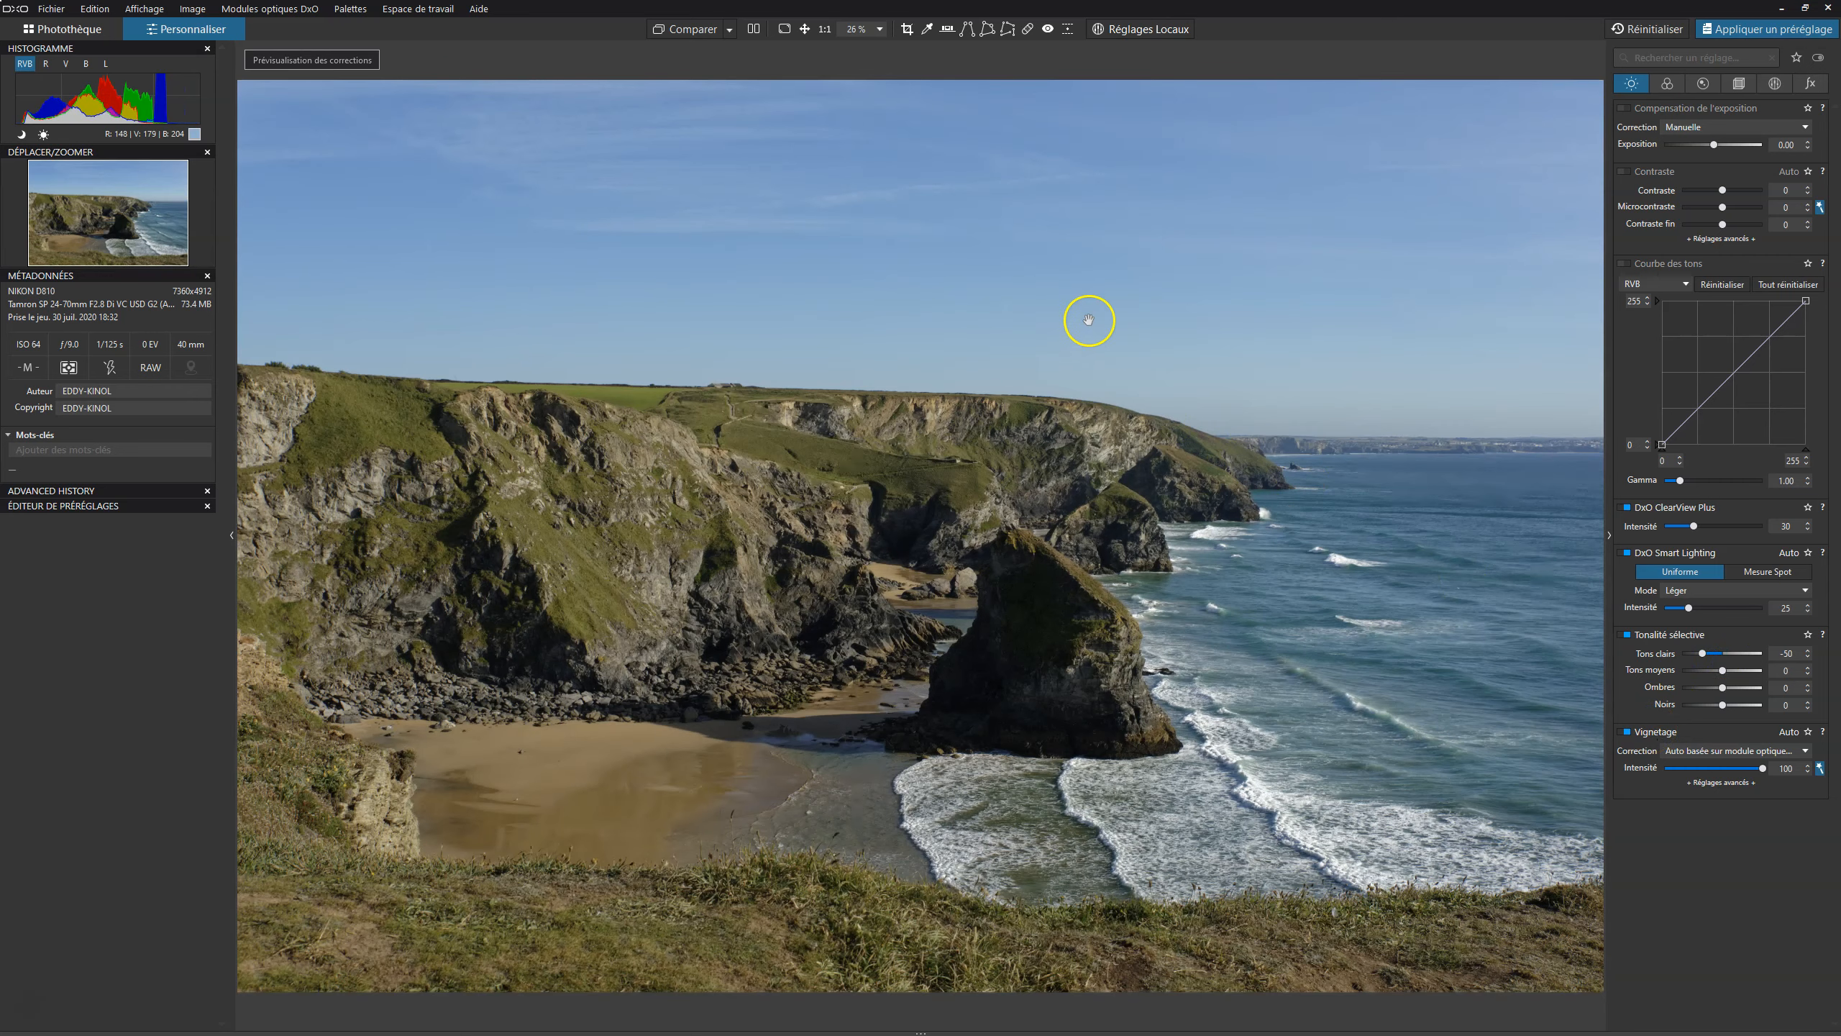
left_click(1624, 634)
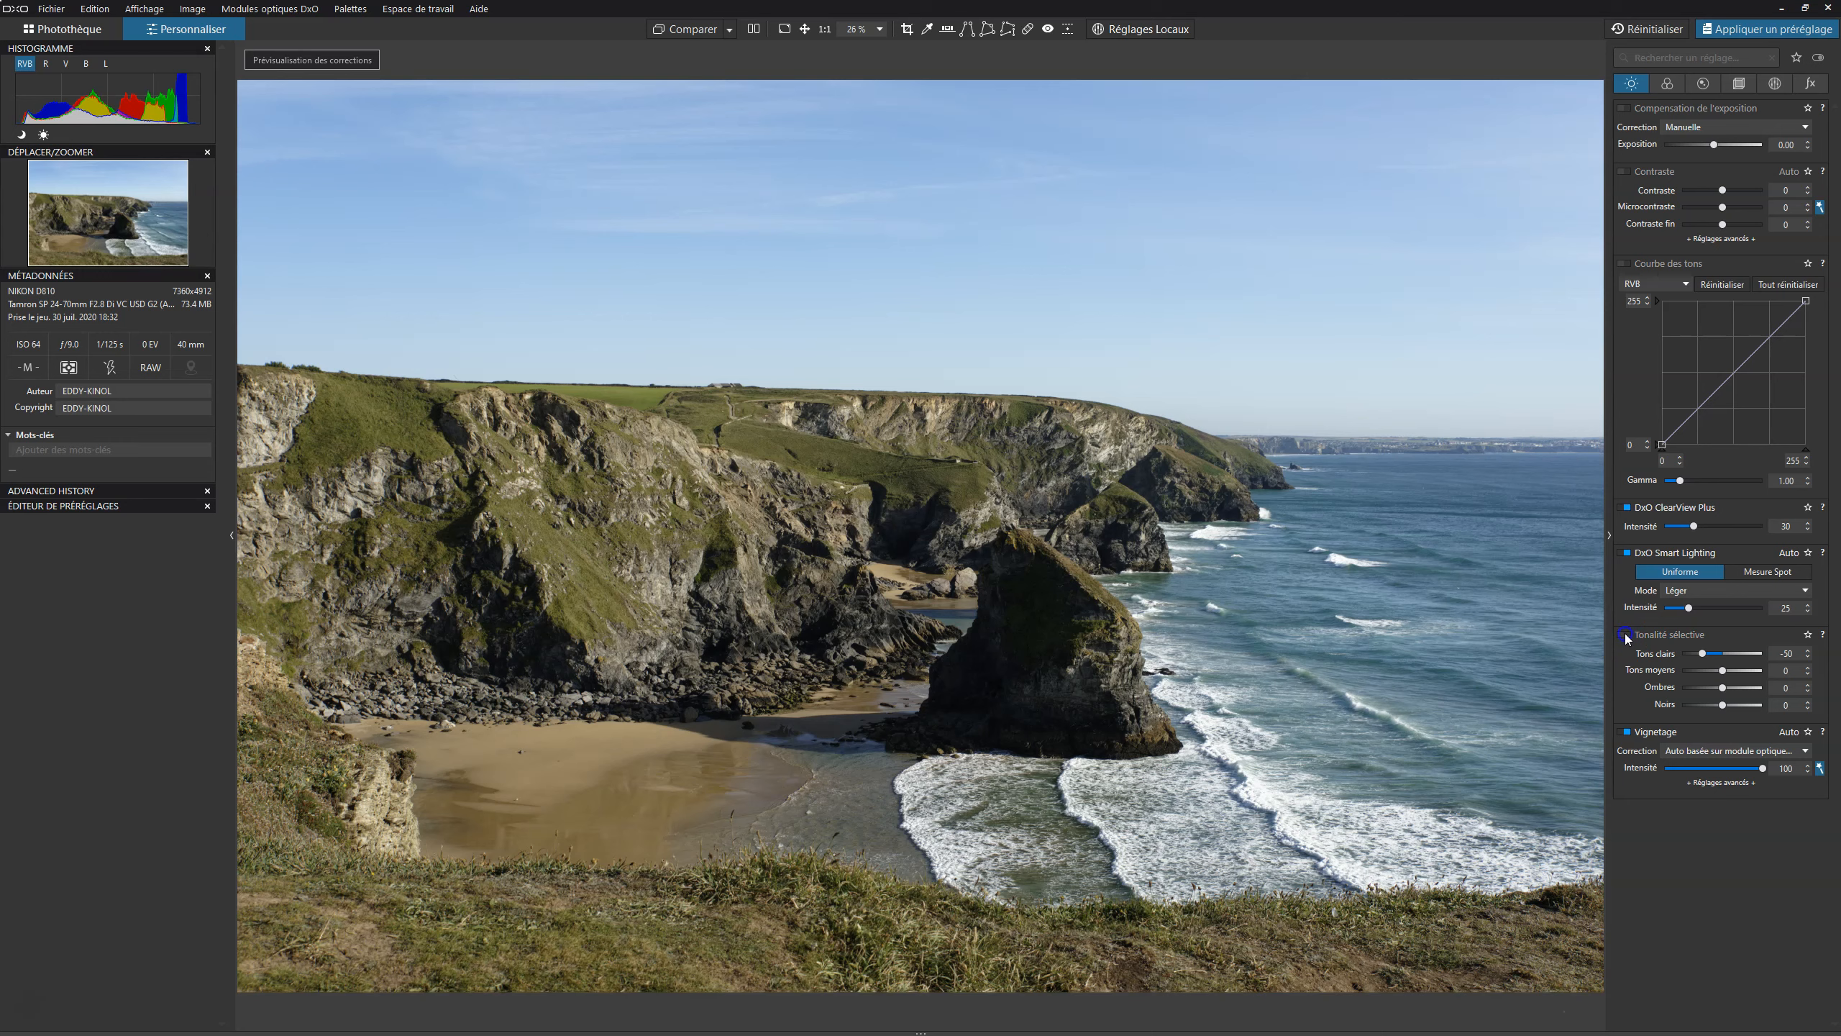
left_click(1626, 634)
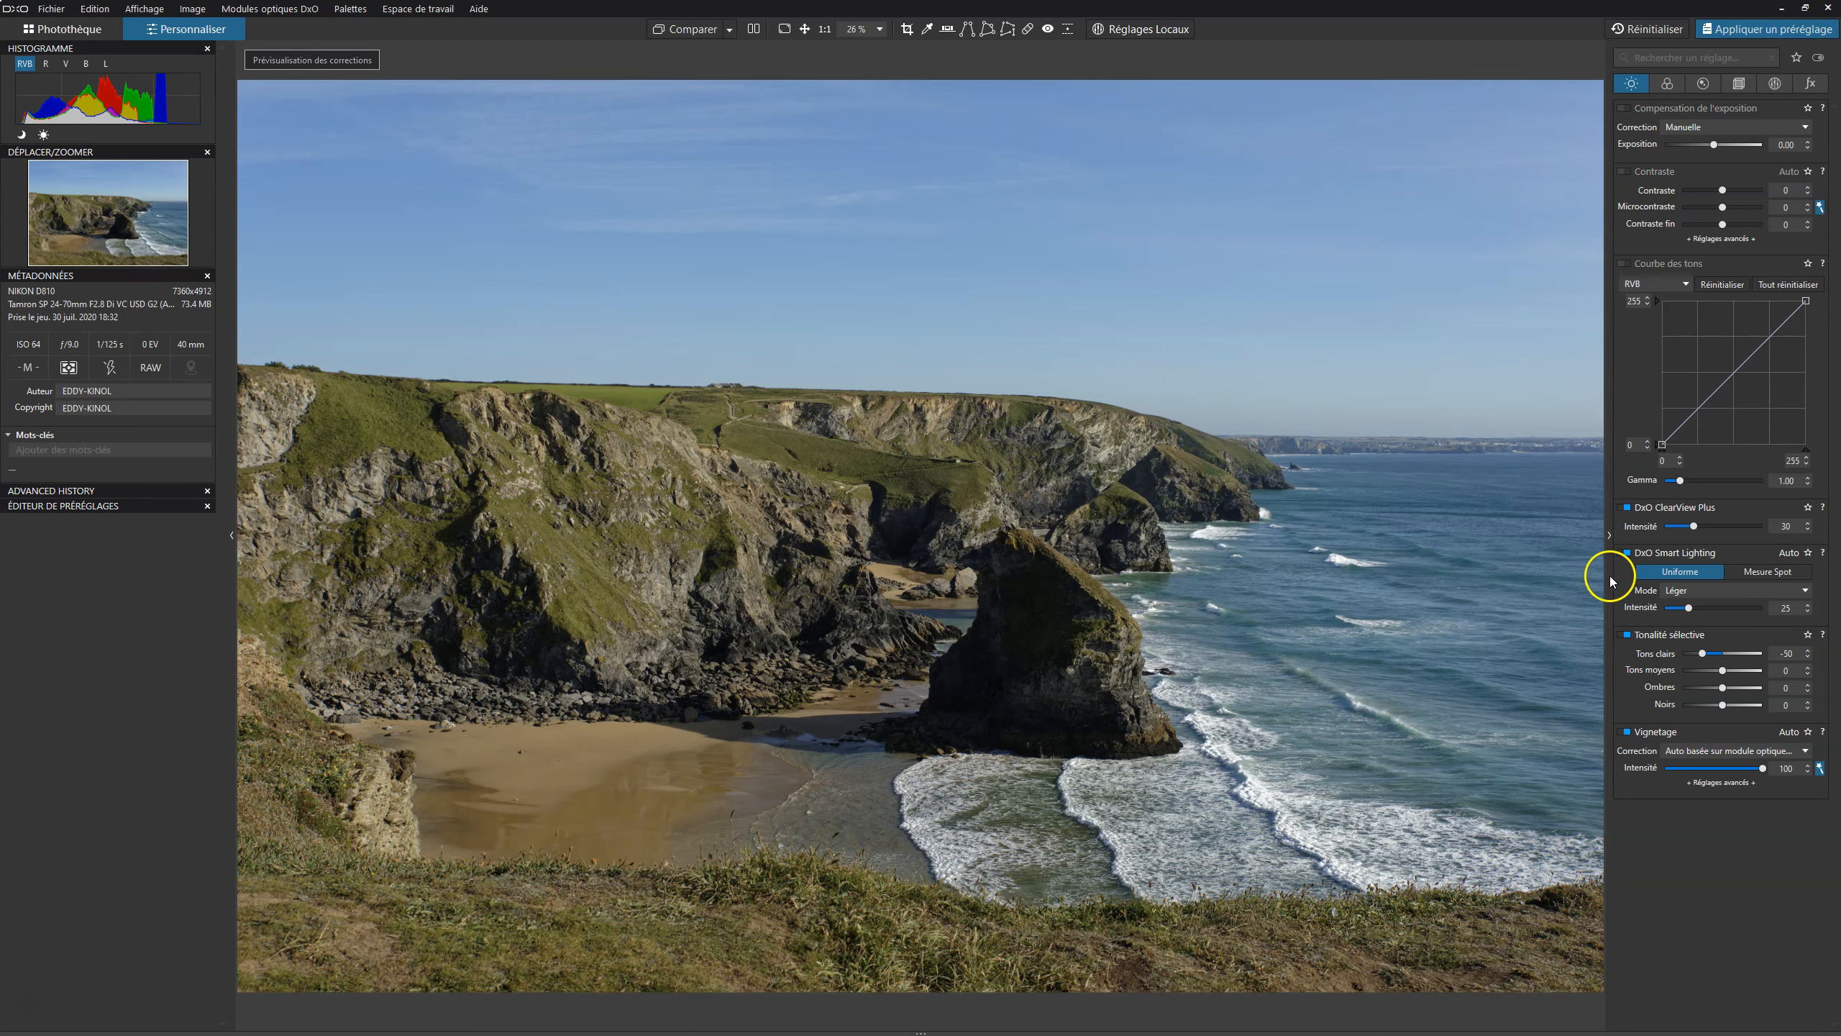
Raise the photo's vibrance to 27 and check the colour accentuation by switching it off and on
left_click(1668, 85)
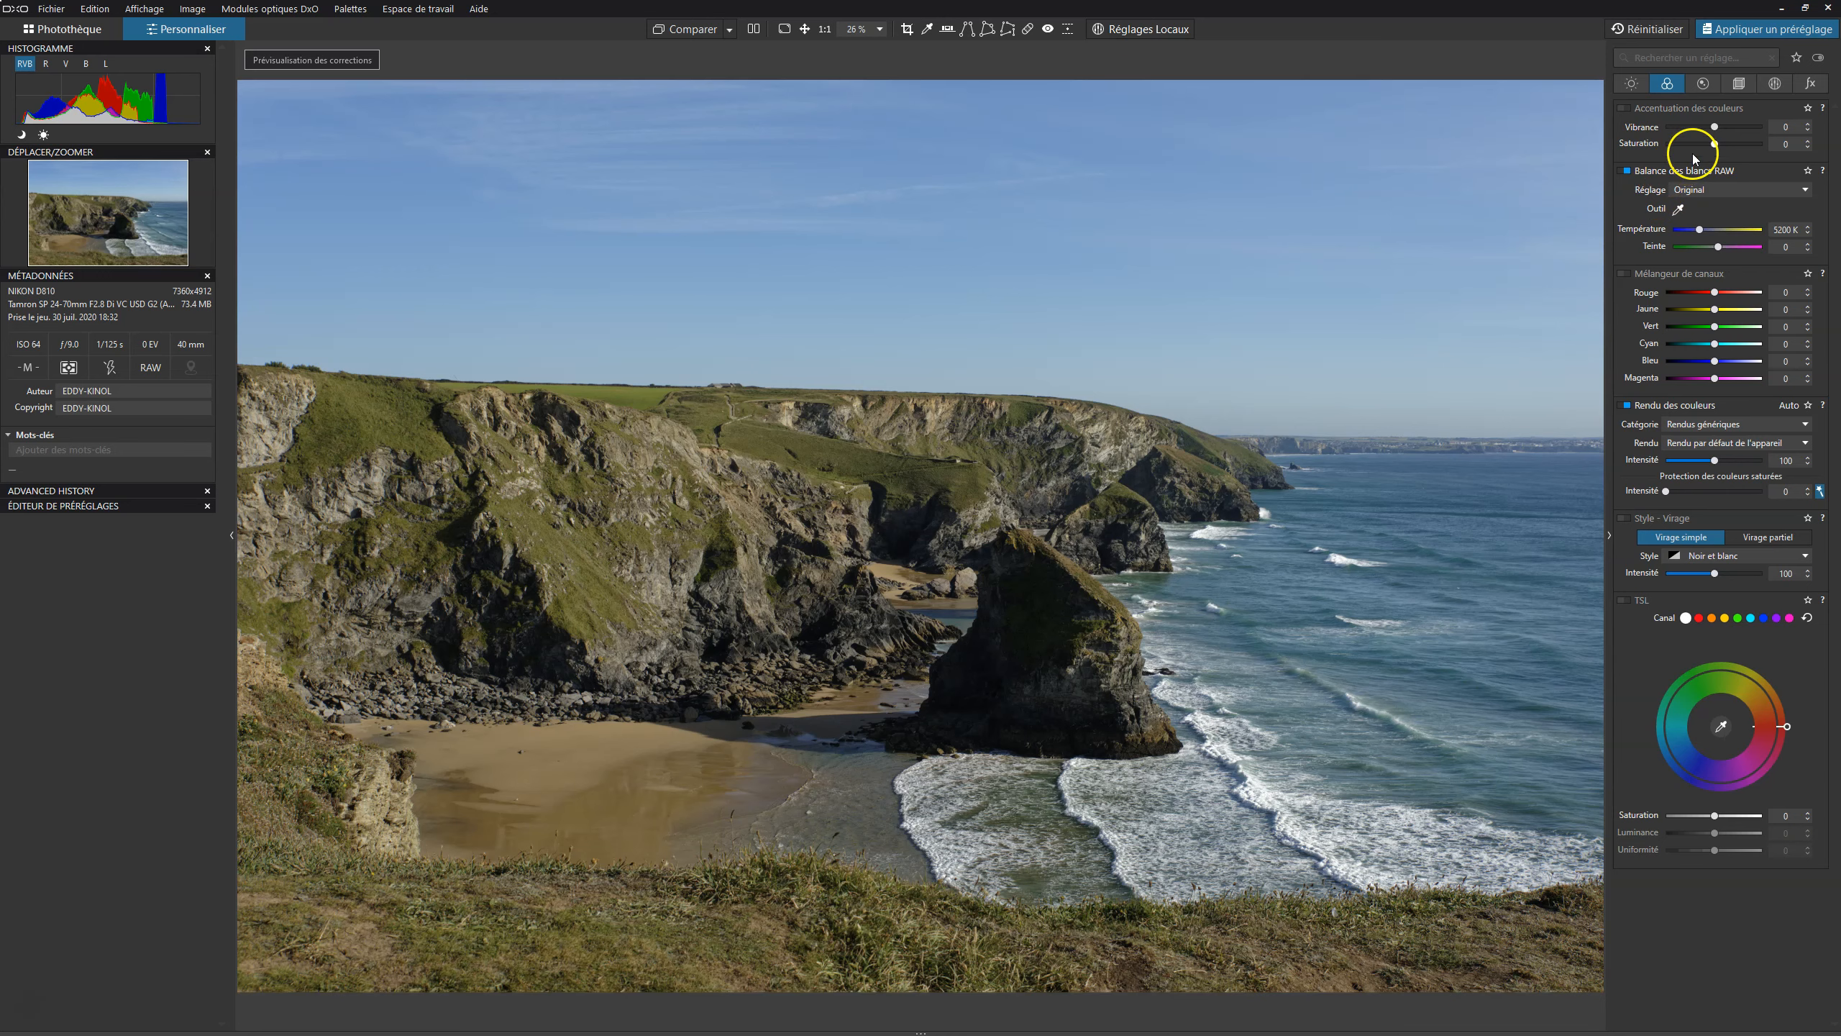
left_click_drag(1715, 129, 1729, 137)
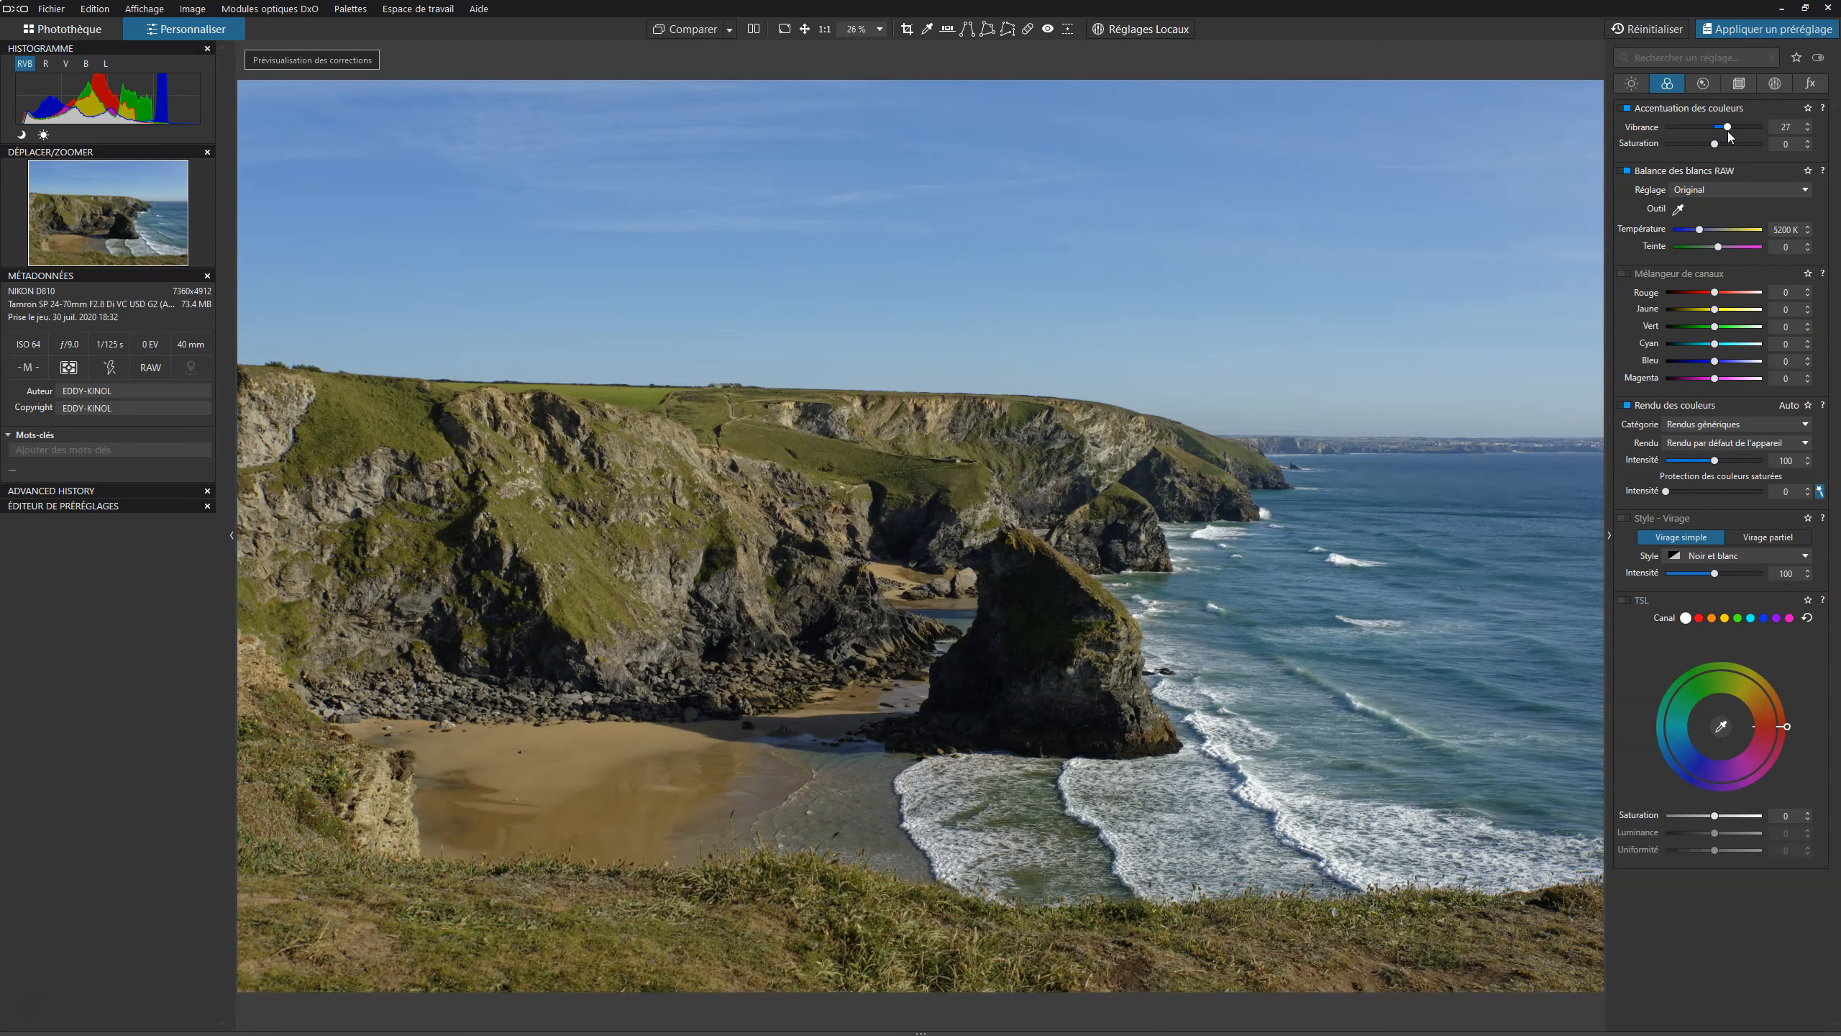
left_click(1627, 108)
left_click(1627, 109)
Raise the shadows (Ombres) to 21 in the selective tone correction and compare with the uncorrected photo
left_click(1631, 84)
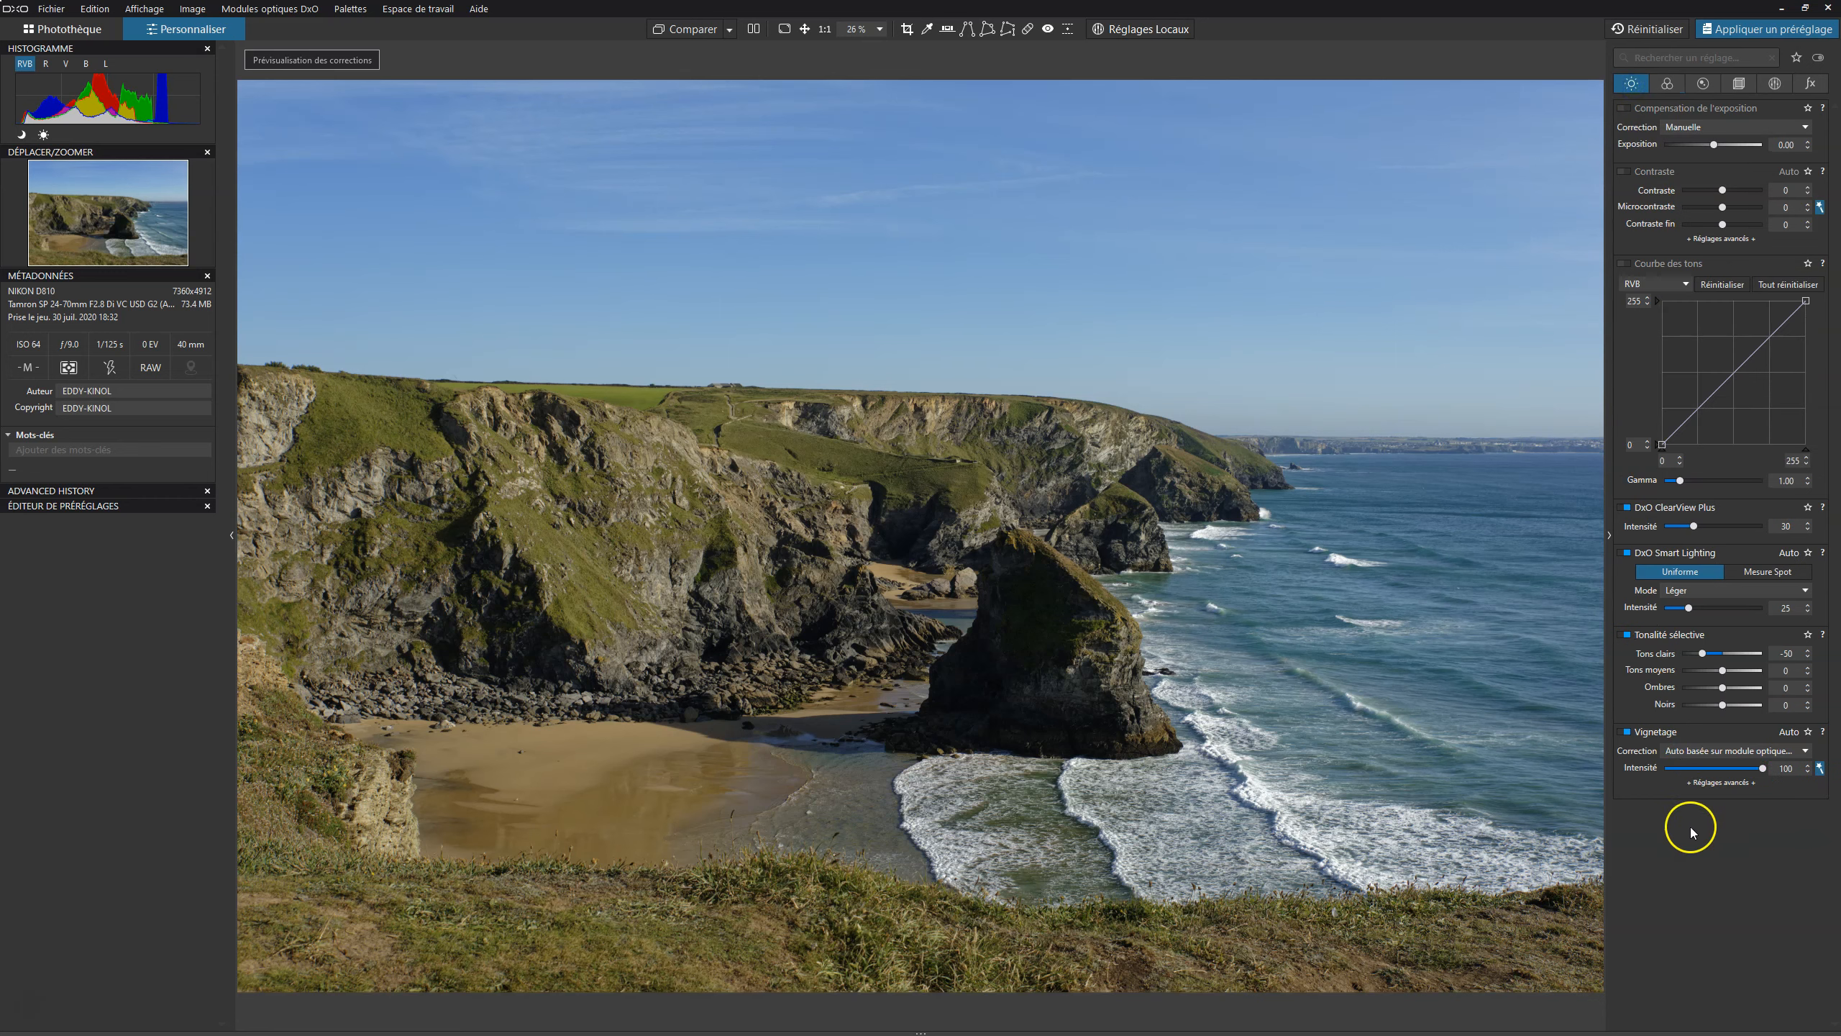
left_click_drag(1722, 688, 1732, 688)
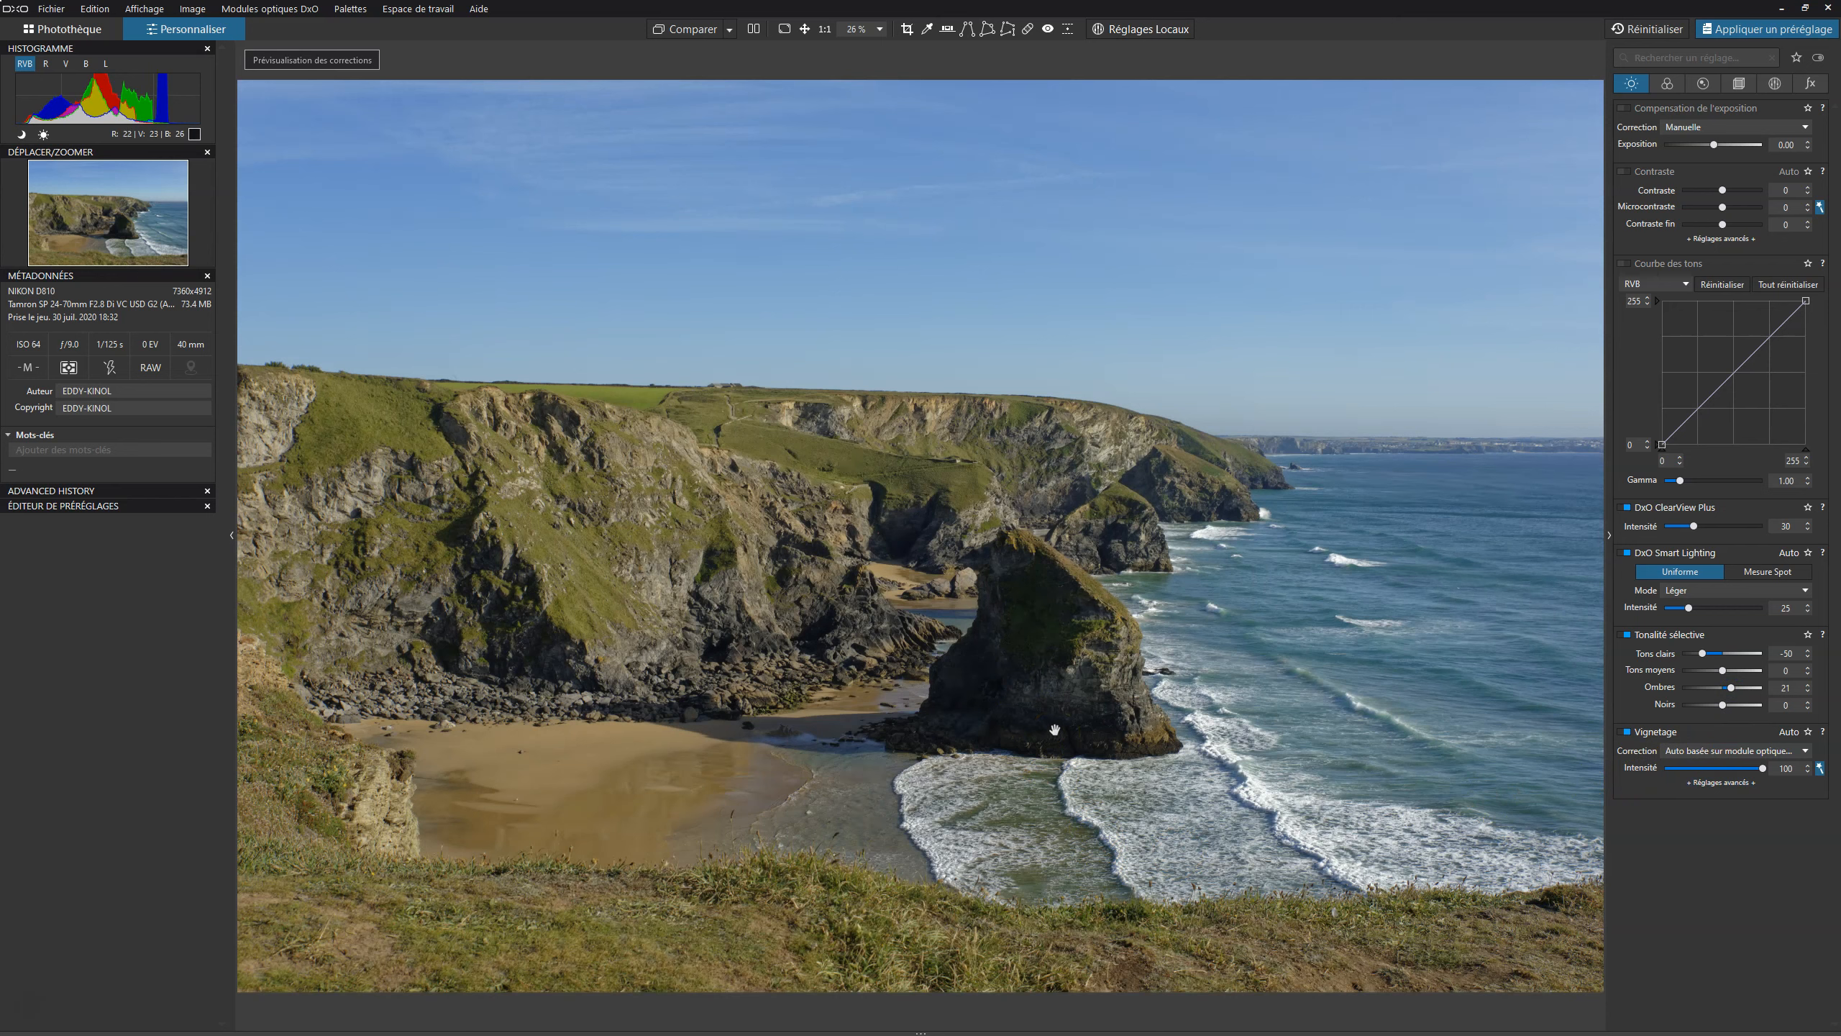
left_click(683, 30)
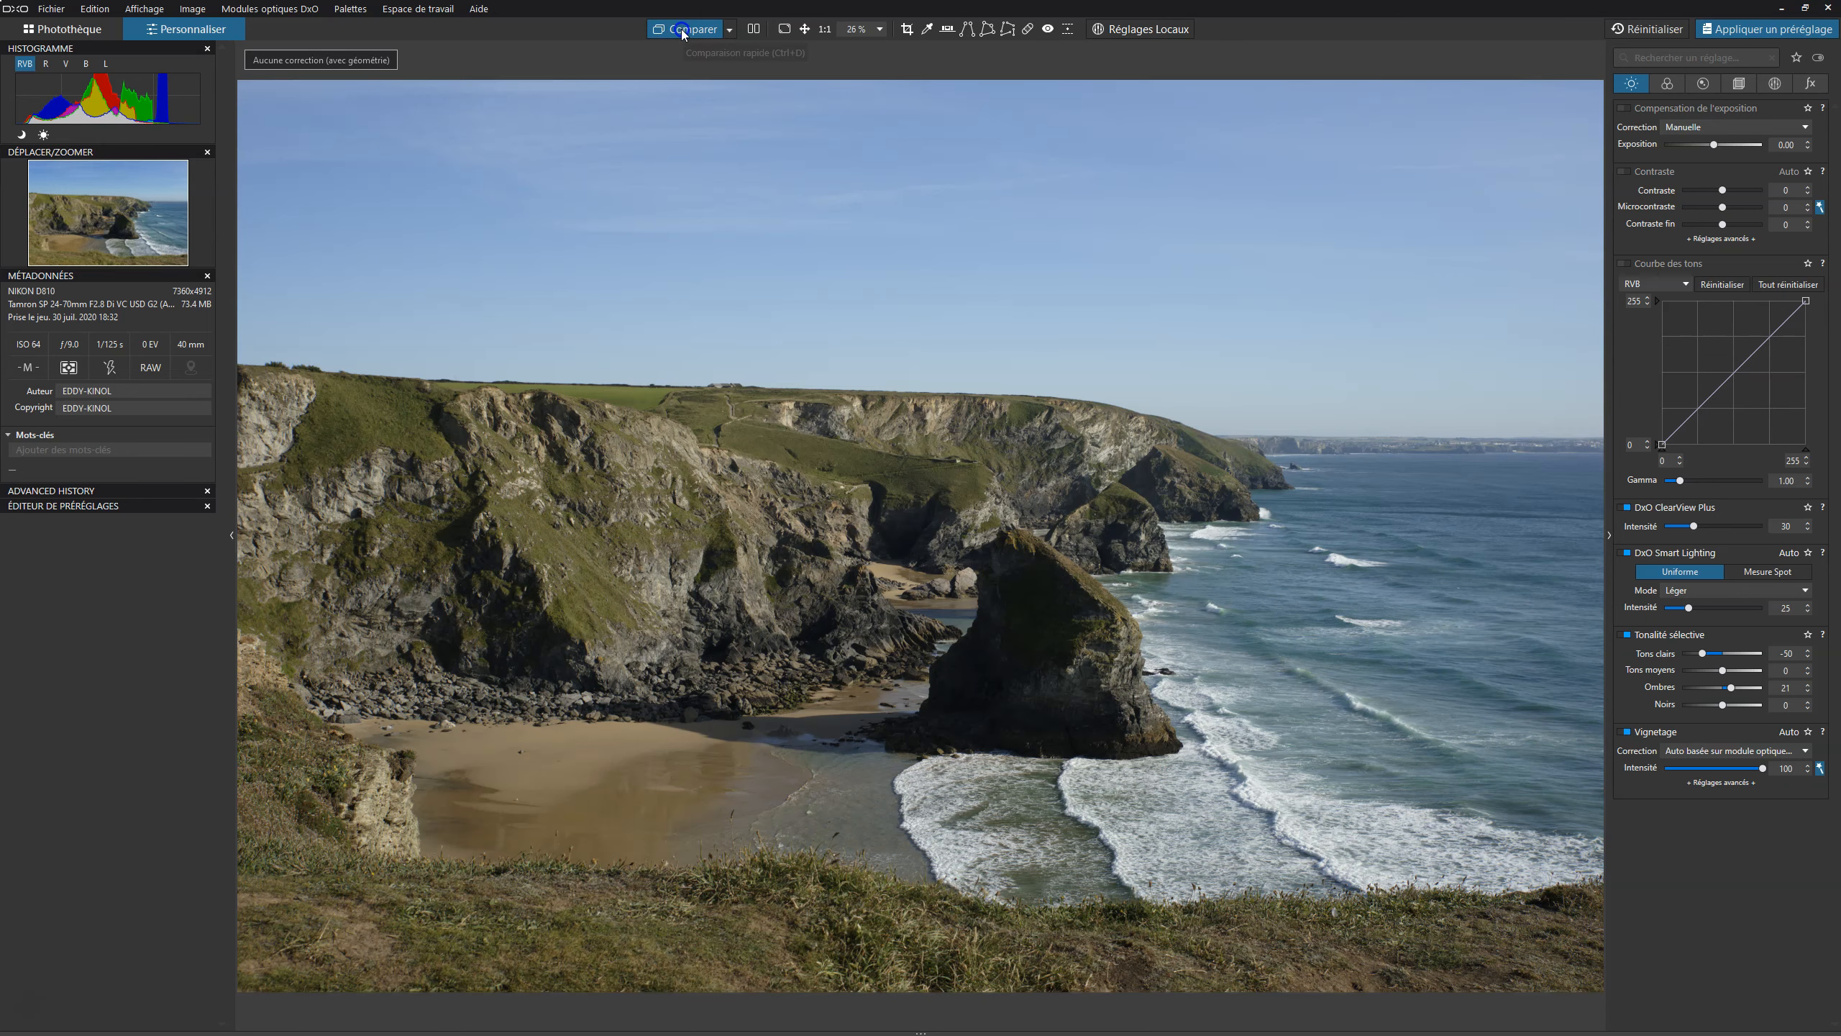
left_click(683, 30)
left_click(683, 30)
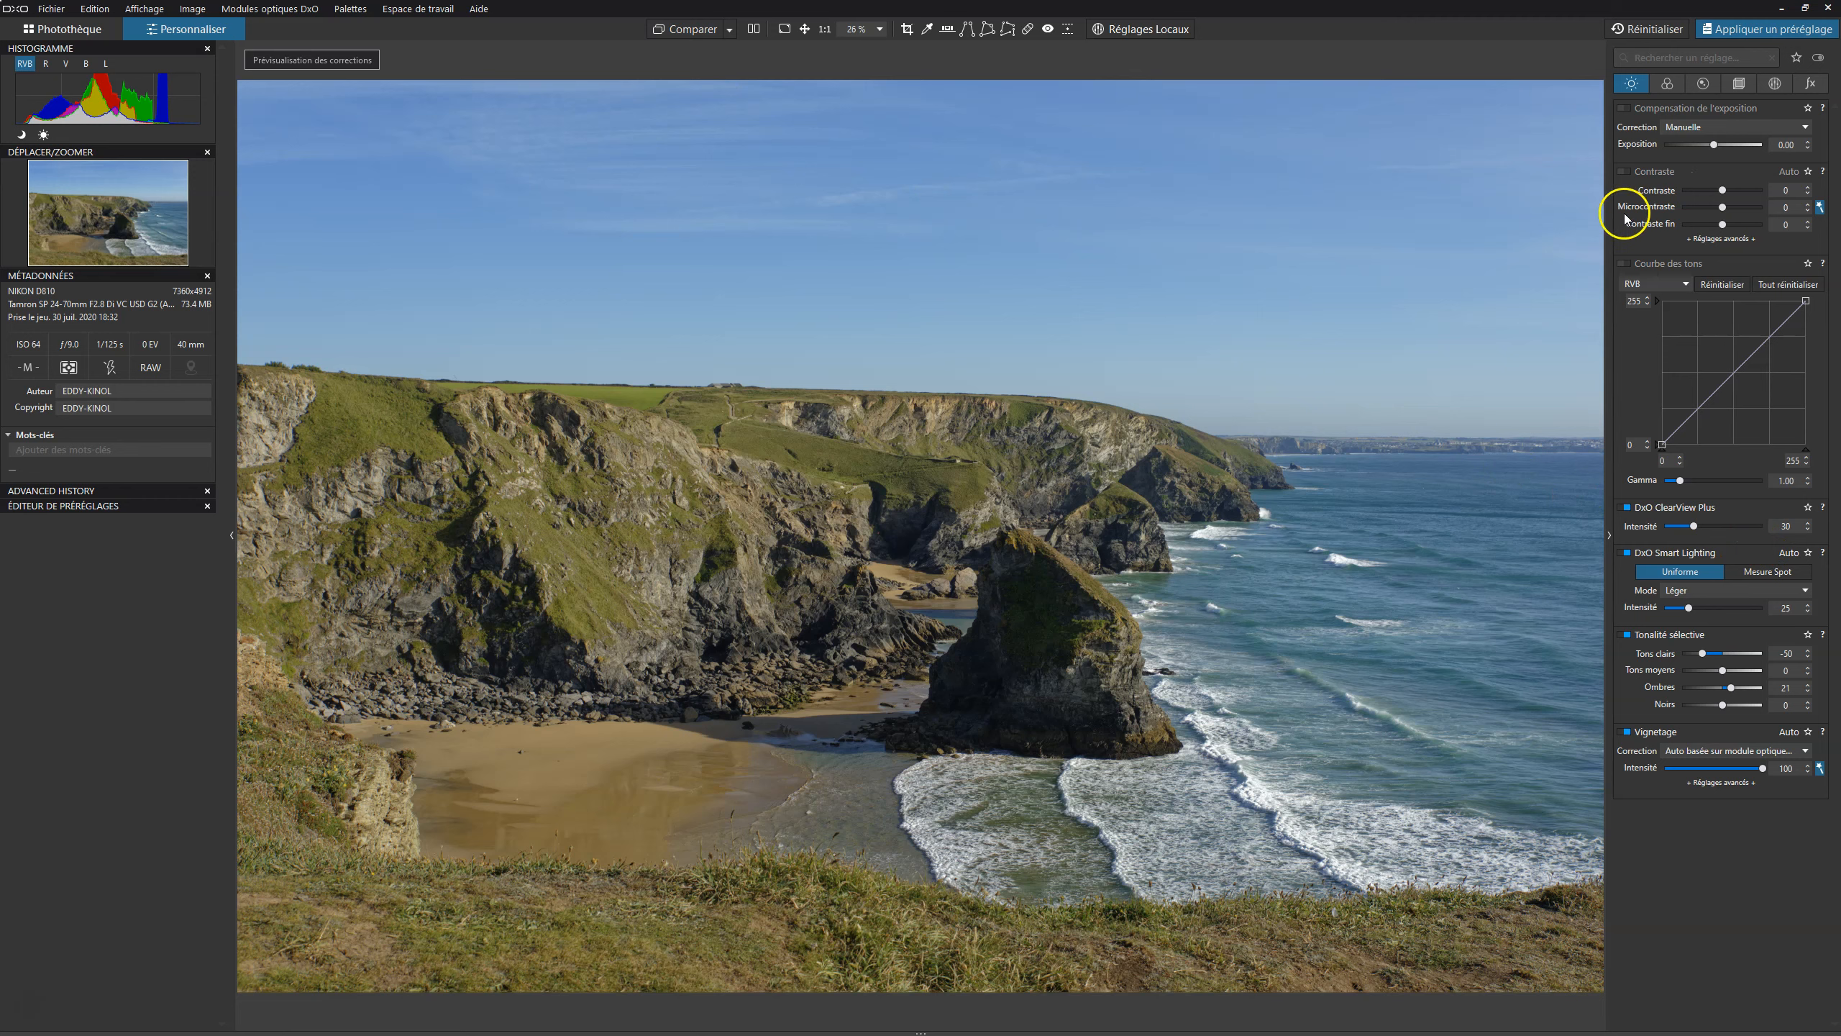
Shape the RGB tone curve into a gentle S with slightly lowered shadows and raised midtones and highlights, checking it off and on
left_click(1733, 372)
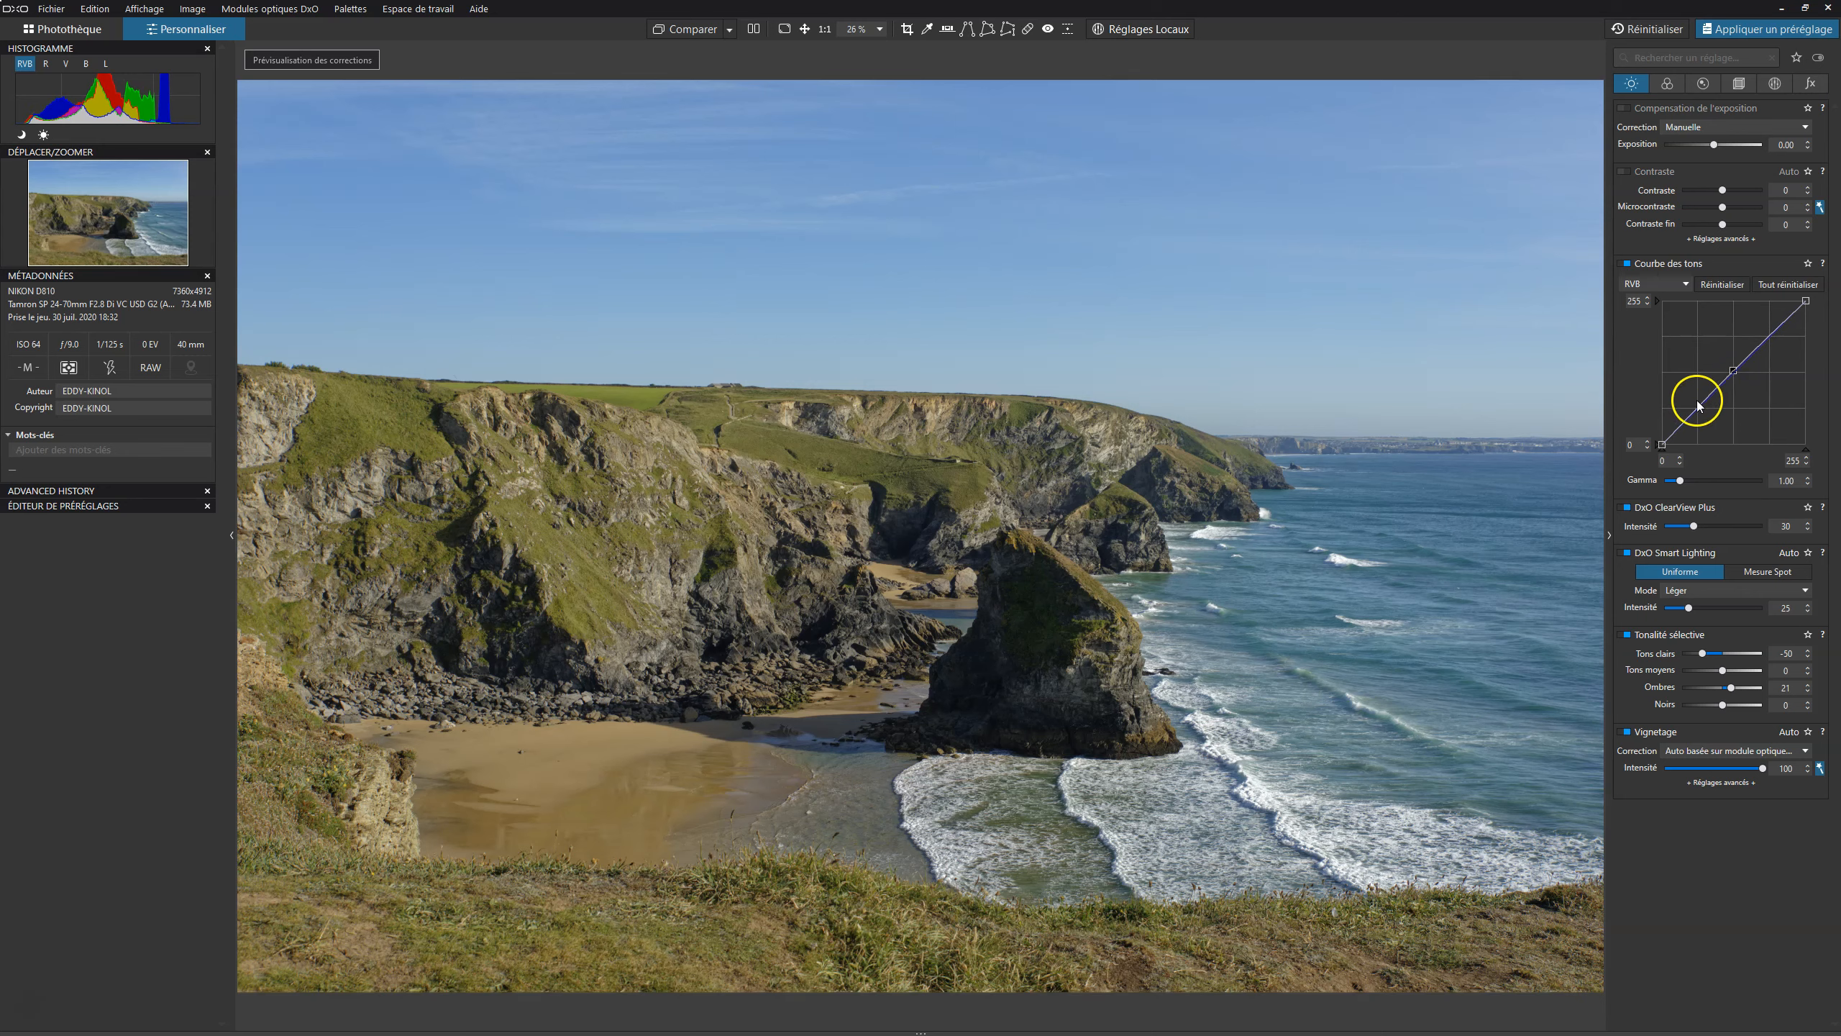
left_click_drag(1732, 372, 1730, 368)
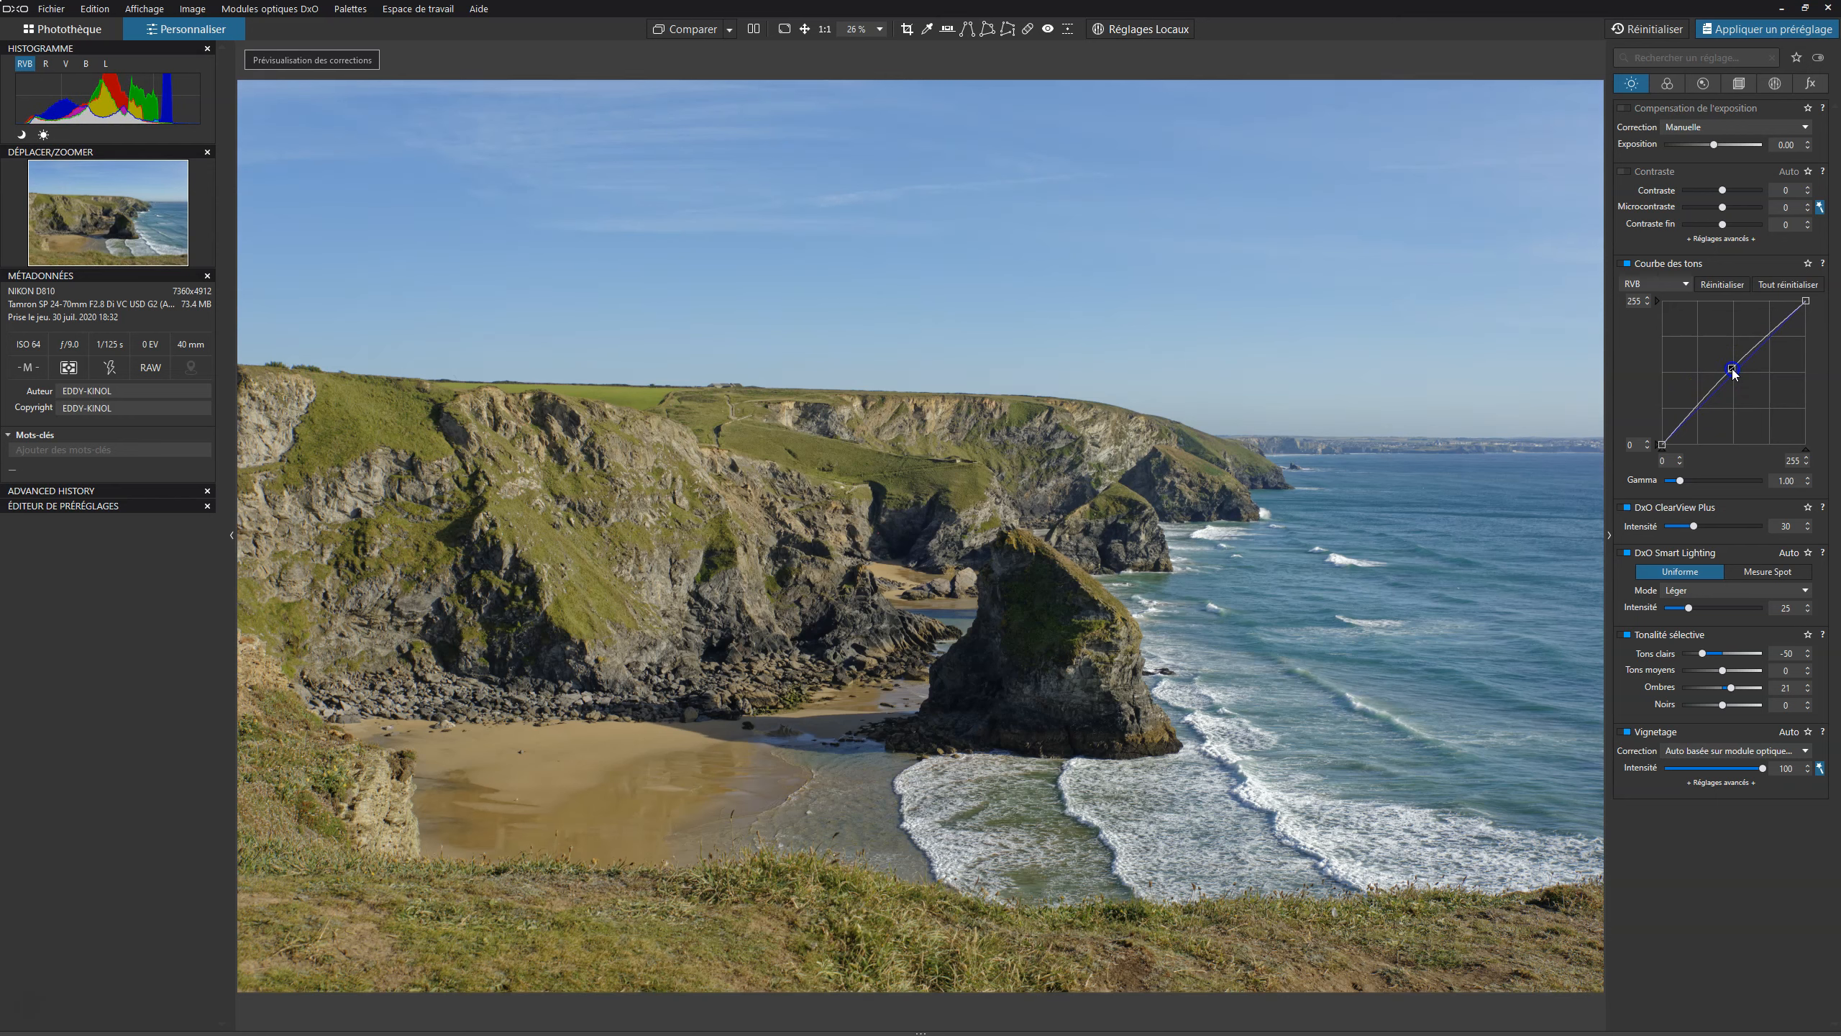
left_click_drag(1699, 410, 1703, 411)
double_click(1701, 409)
left_click(1698, 406)
left_click_drag(1759, 315, 1763, 332)
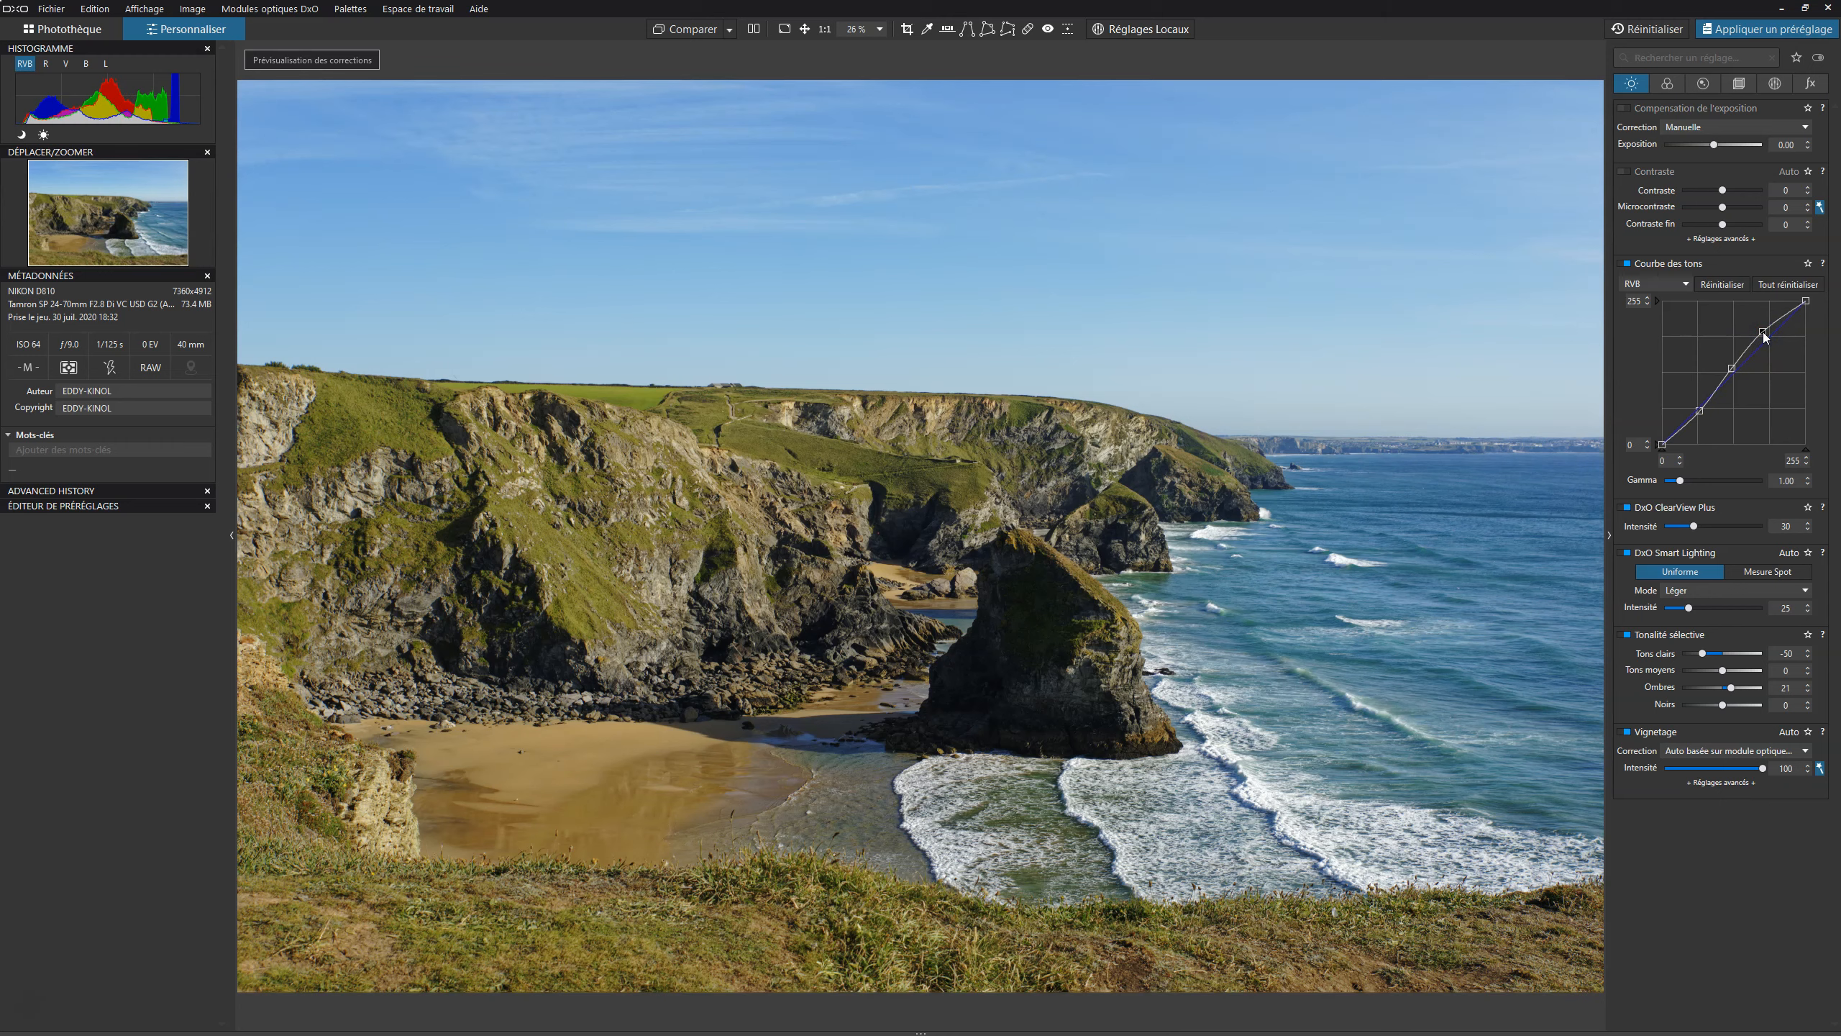
left_click(1625, 265)
left_click(1625, 265)
Compare the edited photo with the uncorrected version and review it in full screen
left_click(689, 32)
left_click(690, 32)
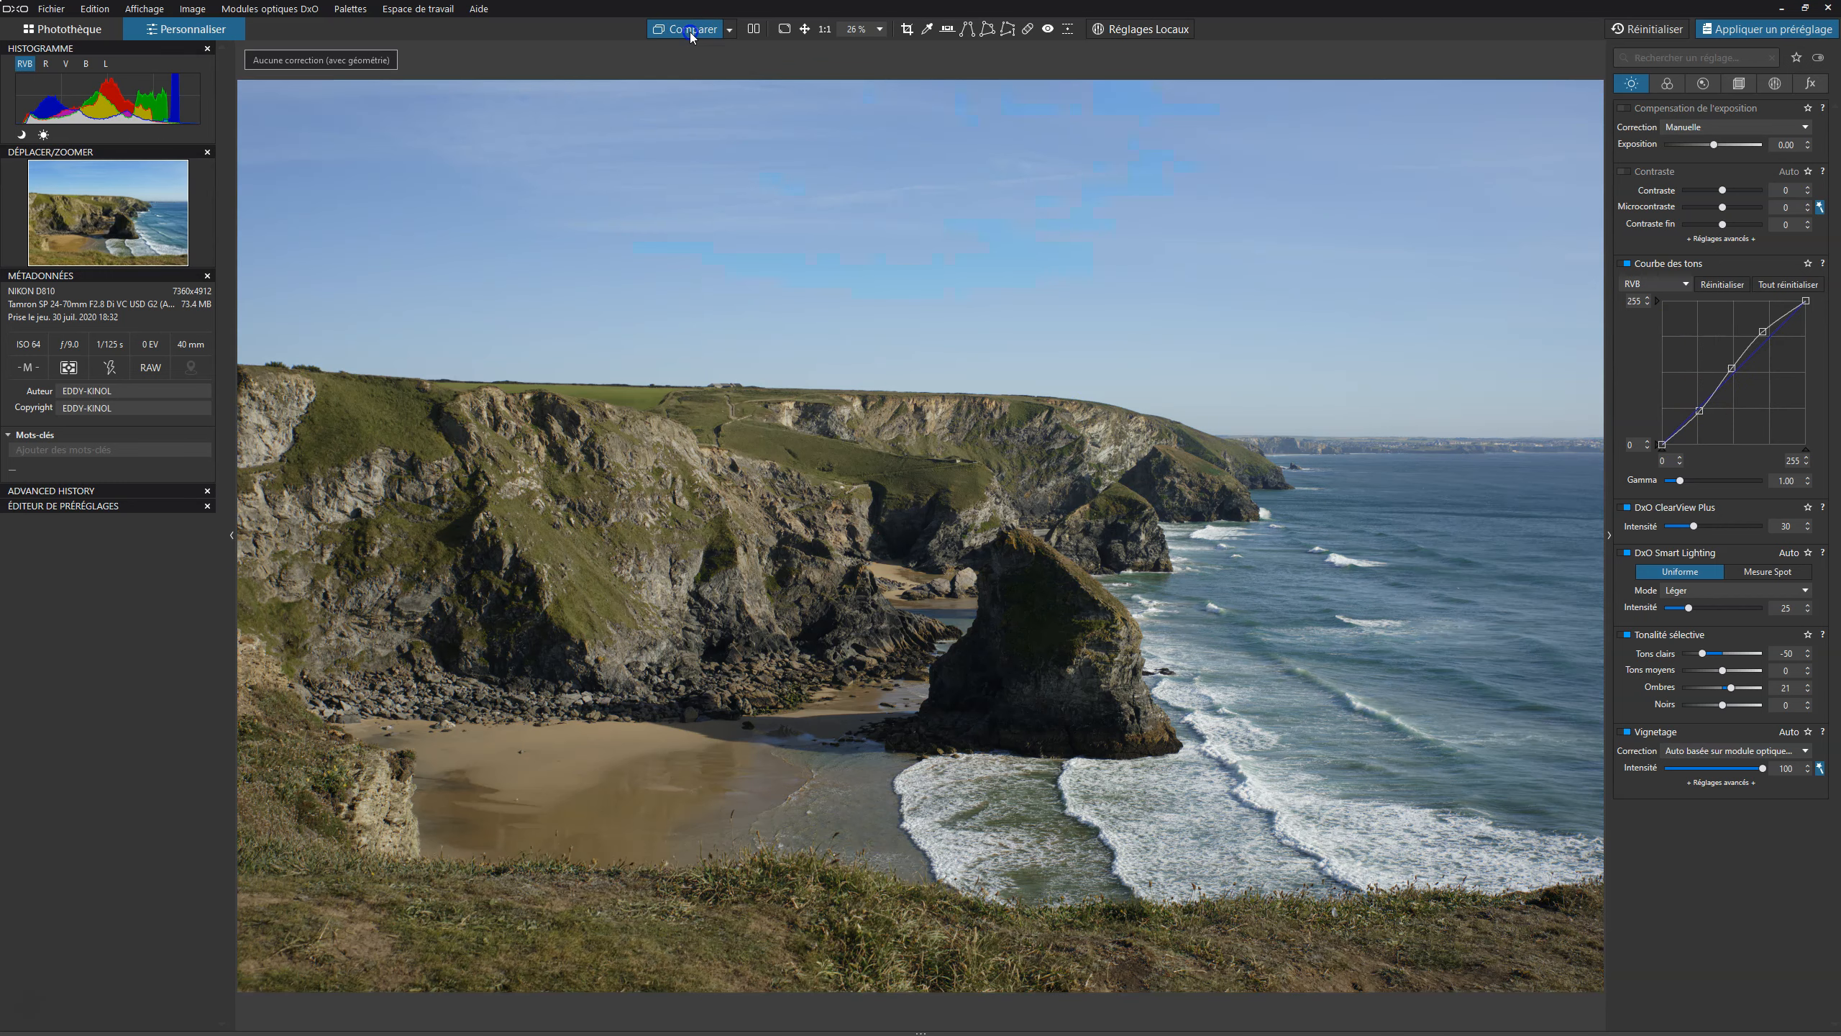
left_click(784, 29)
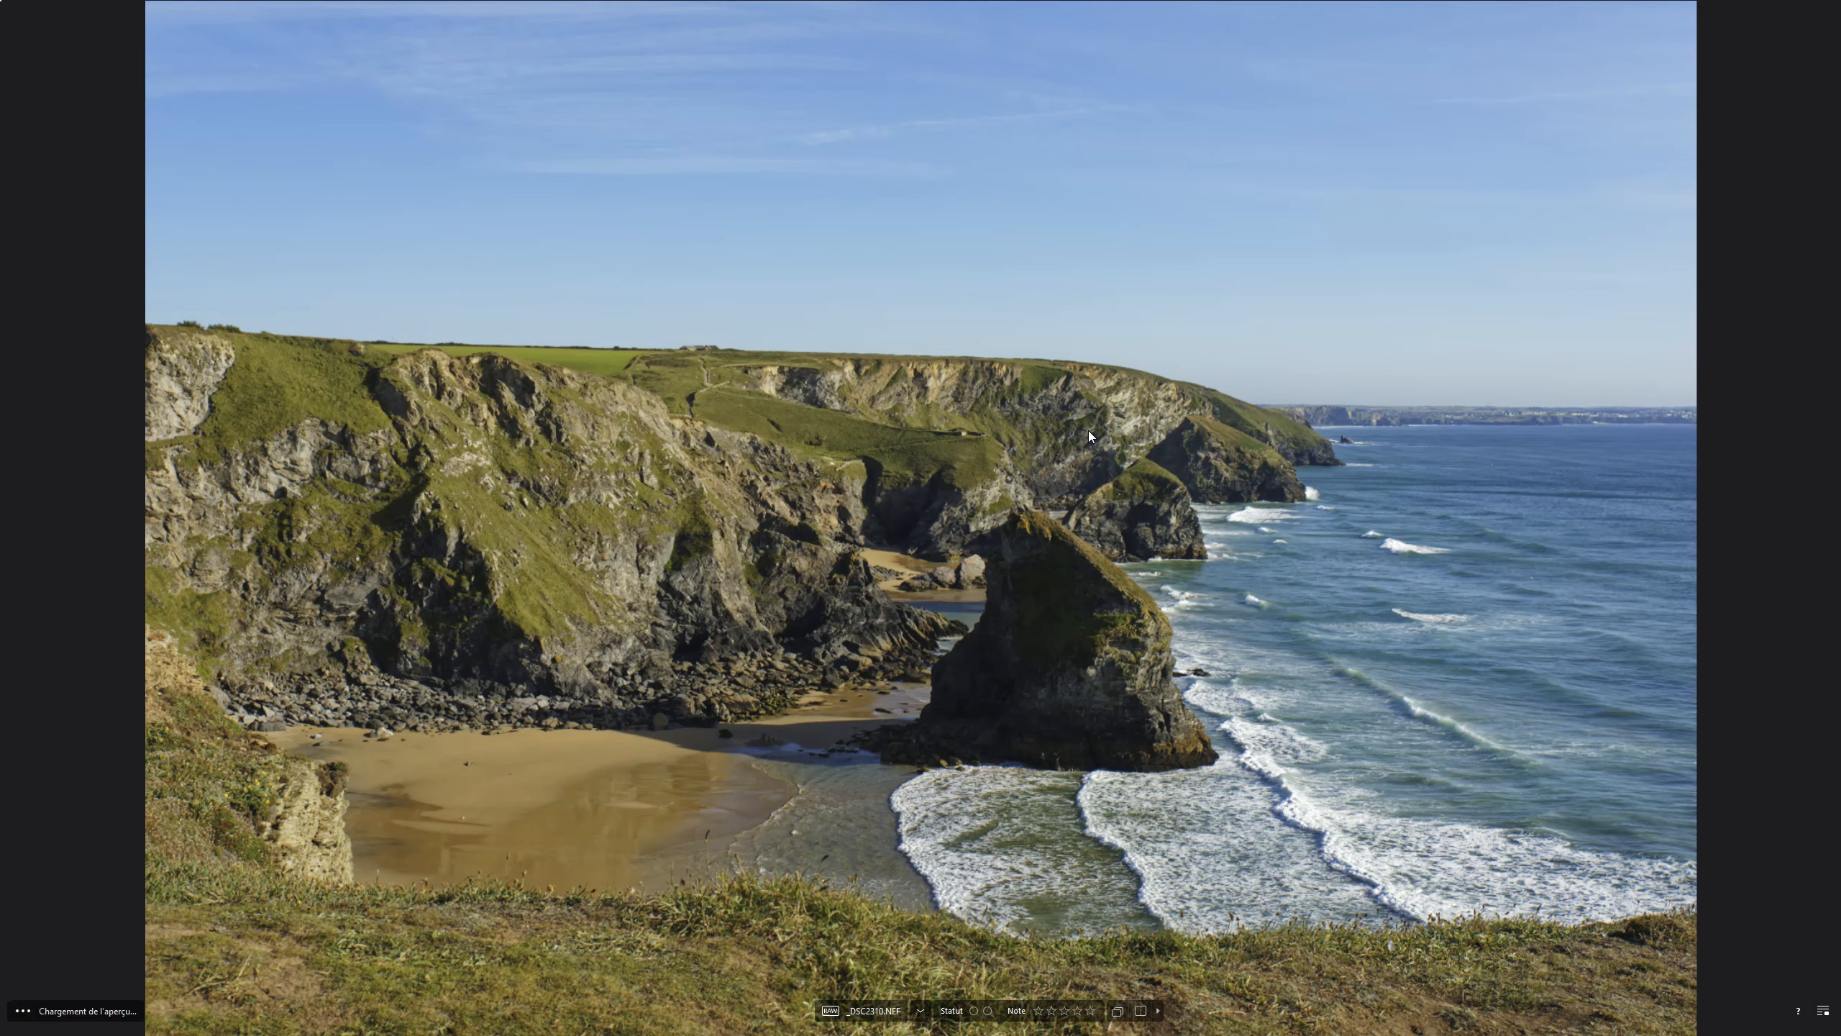
left_click(1082, 429)
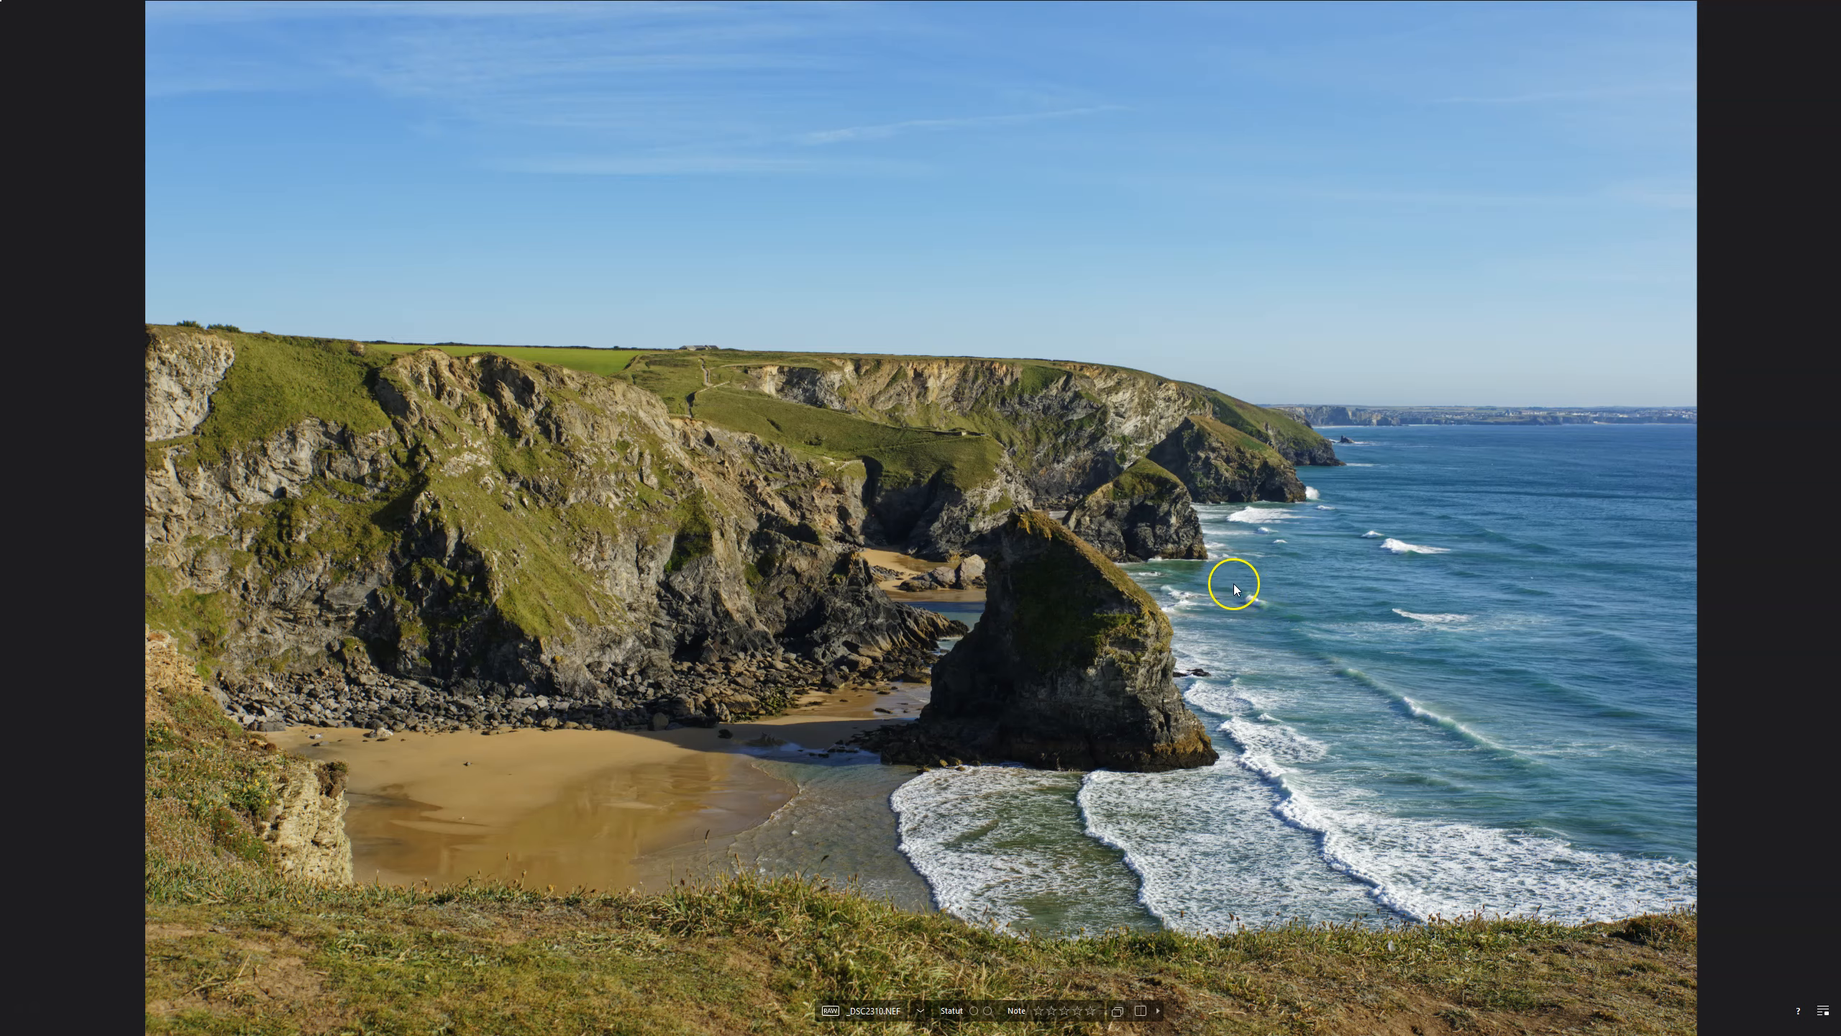
key("Escape")
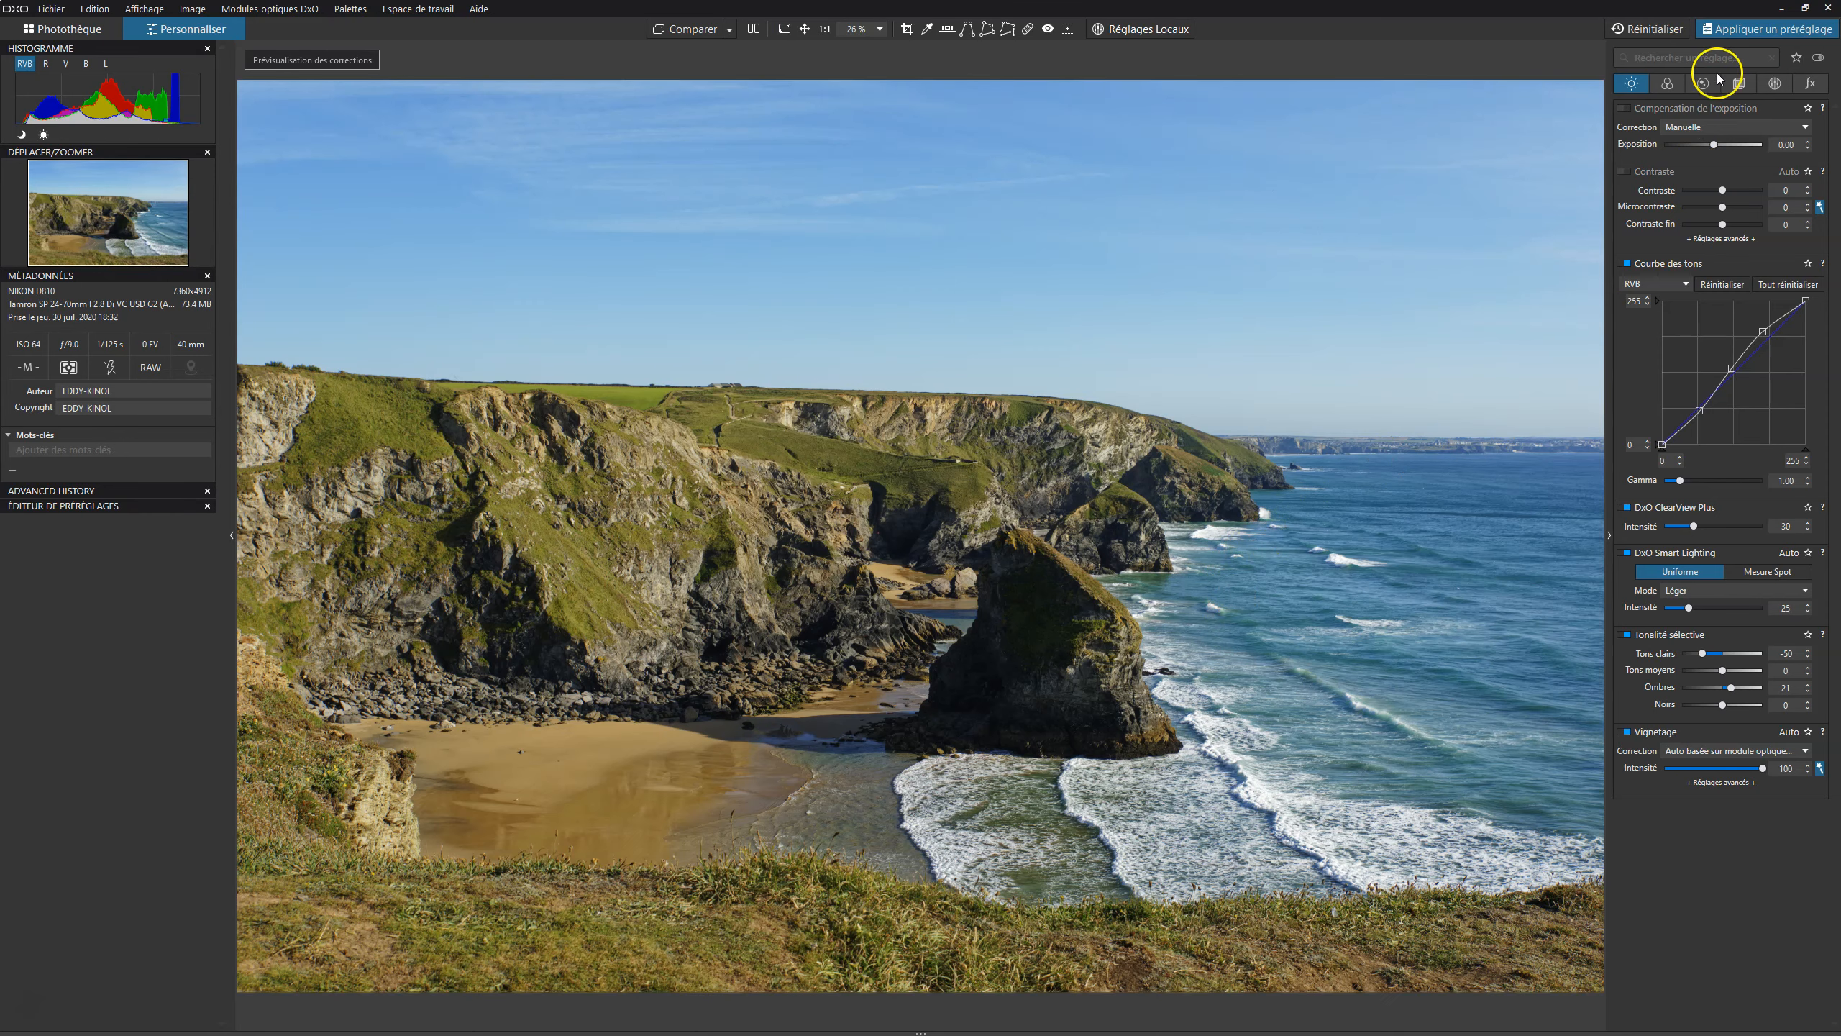
Reduce the overall colour saturation to -16 in the colour accentuation settings
left_click(1667, 82)
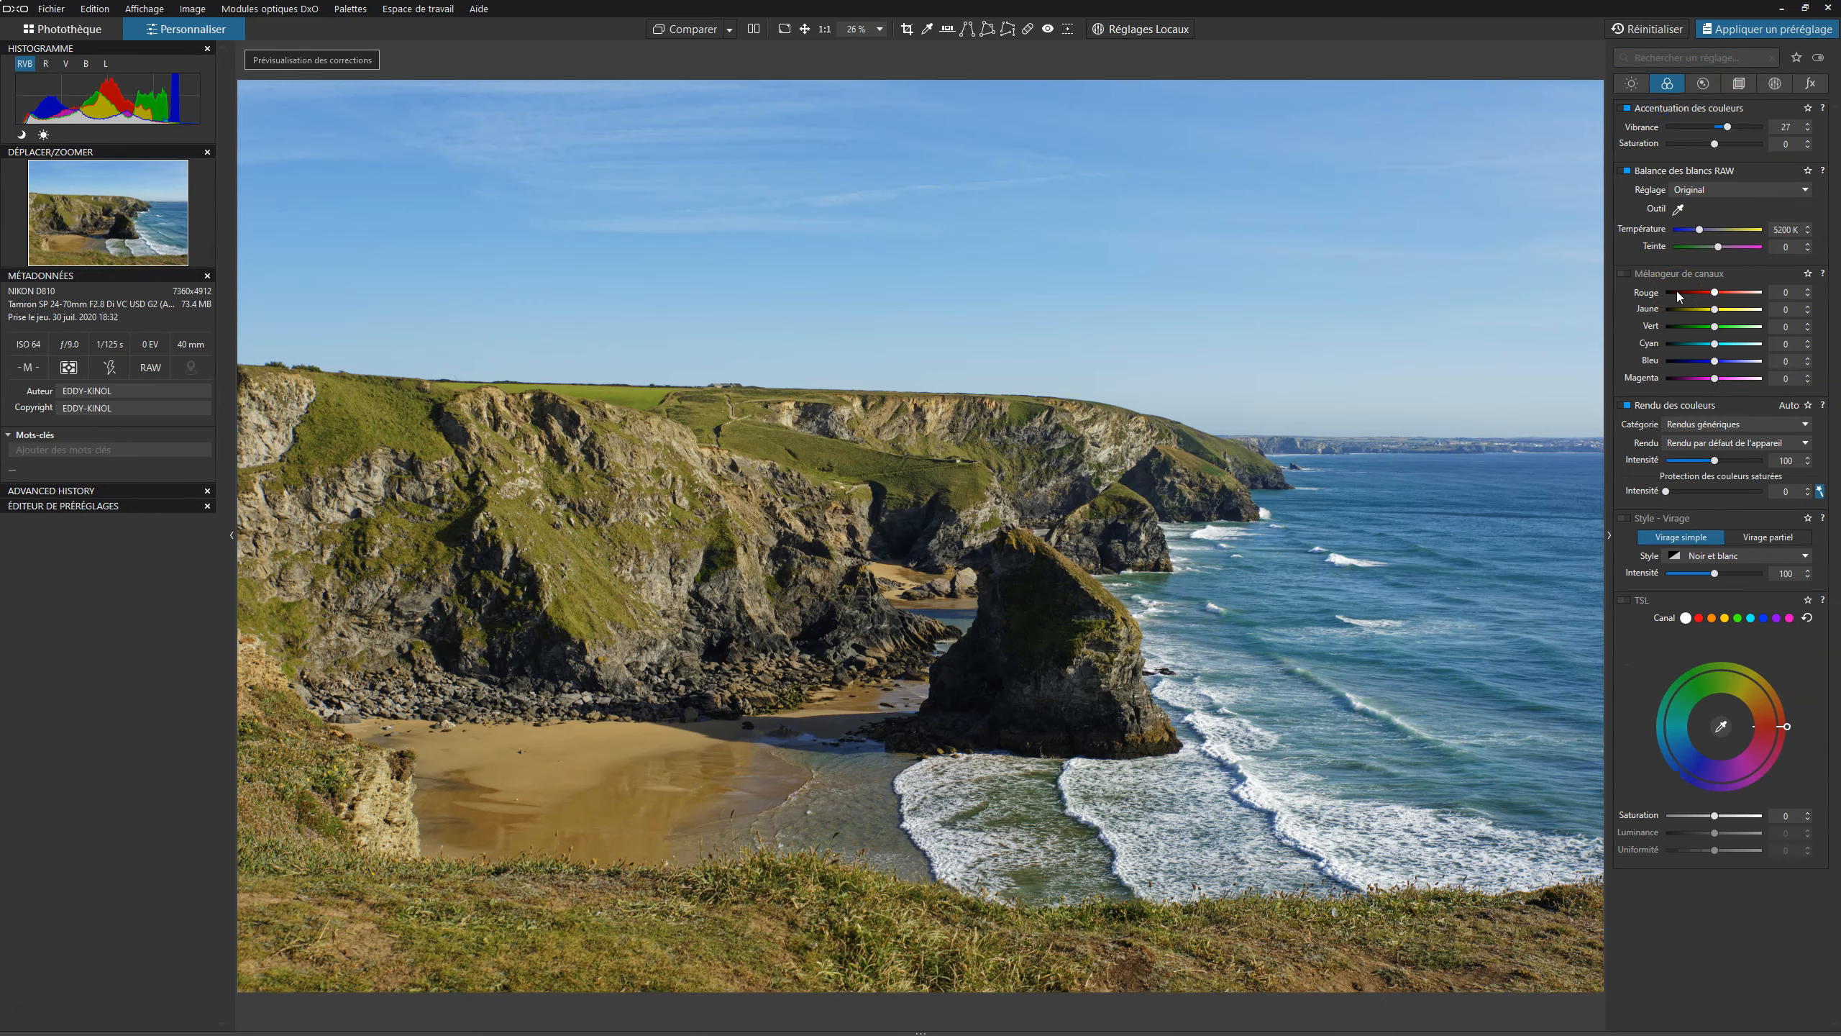
left_click_drag(1713, 144, 1707, 146)
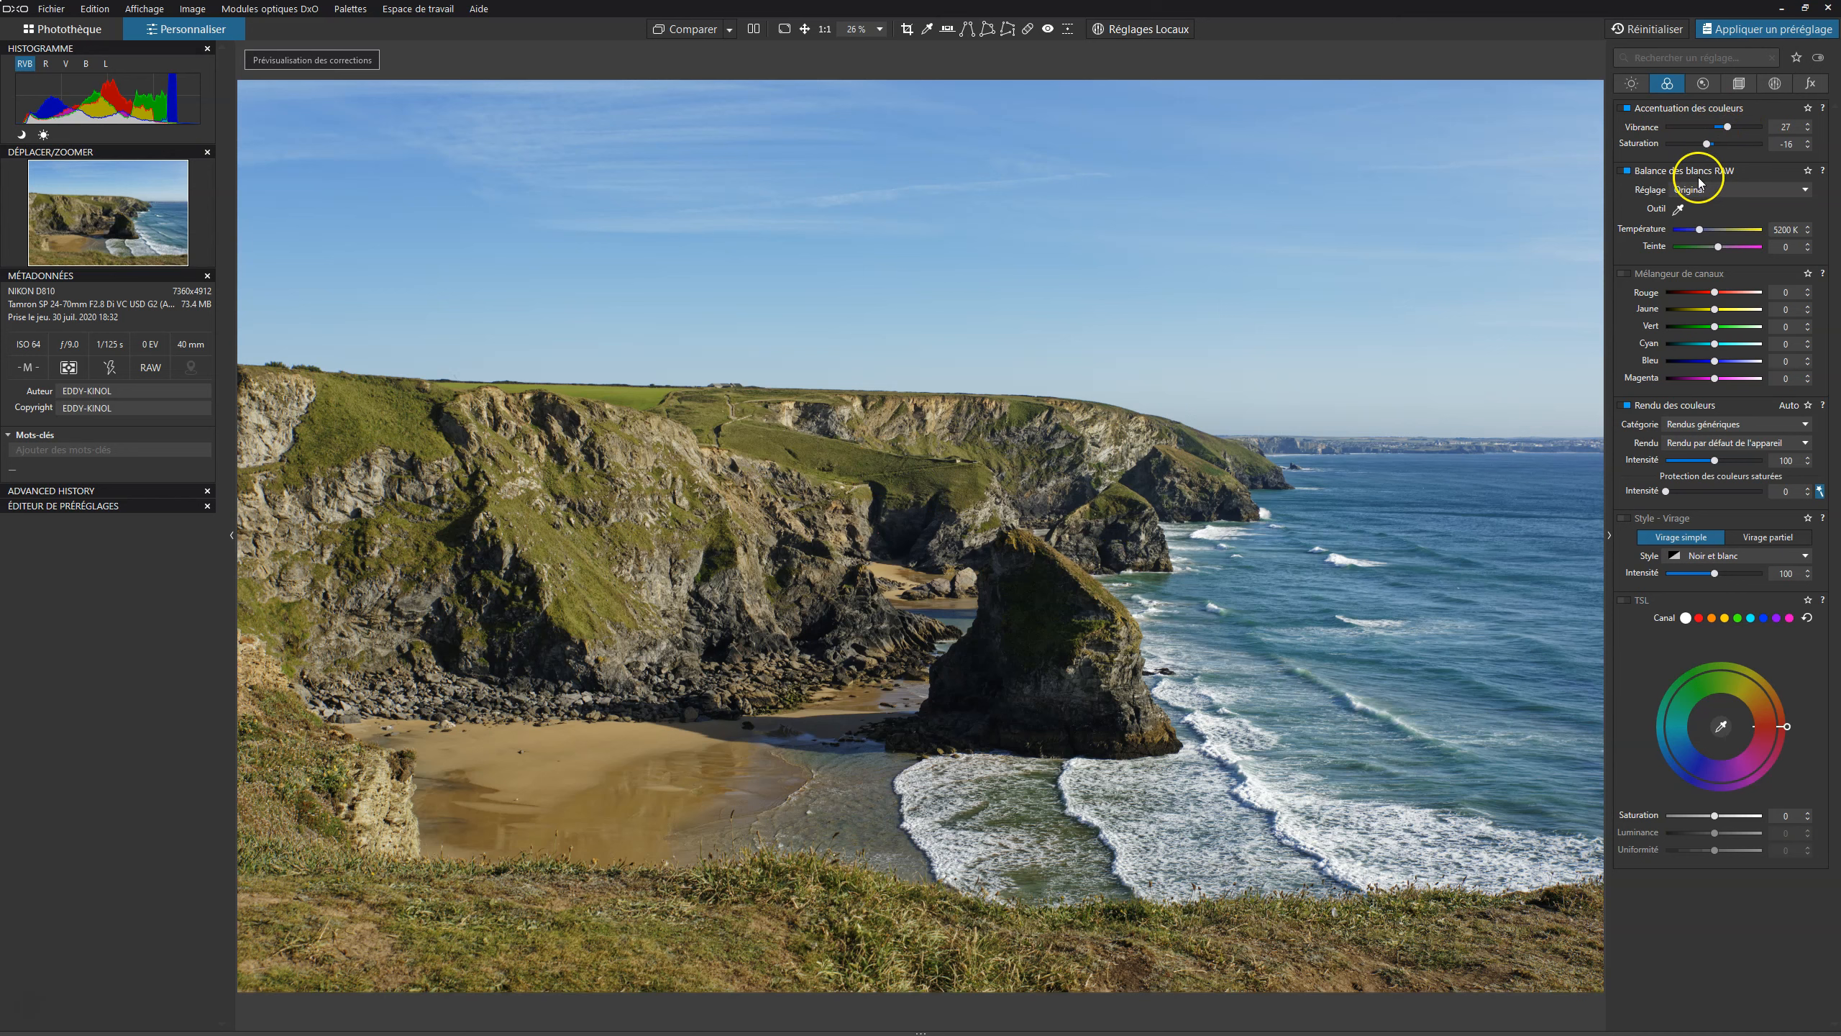
left_click(1674, 517)
Set the blue channel's luminance to -21 and saturation to 17 in the TSL correction, checking it off and on
left_click(1764, 617)
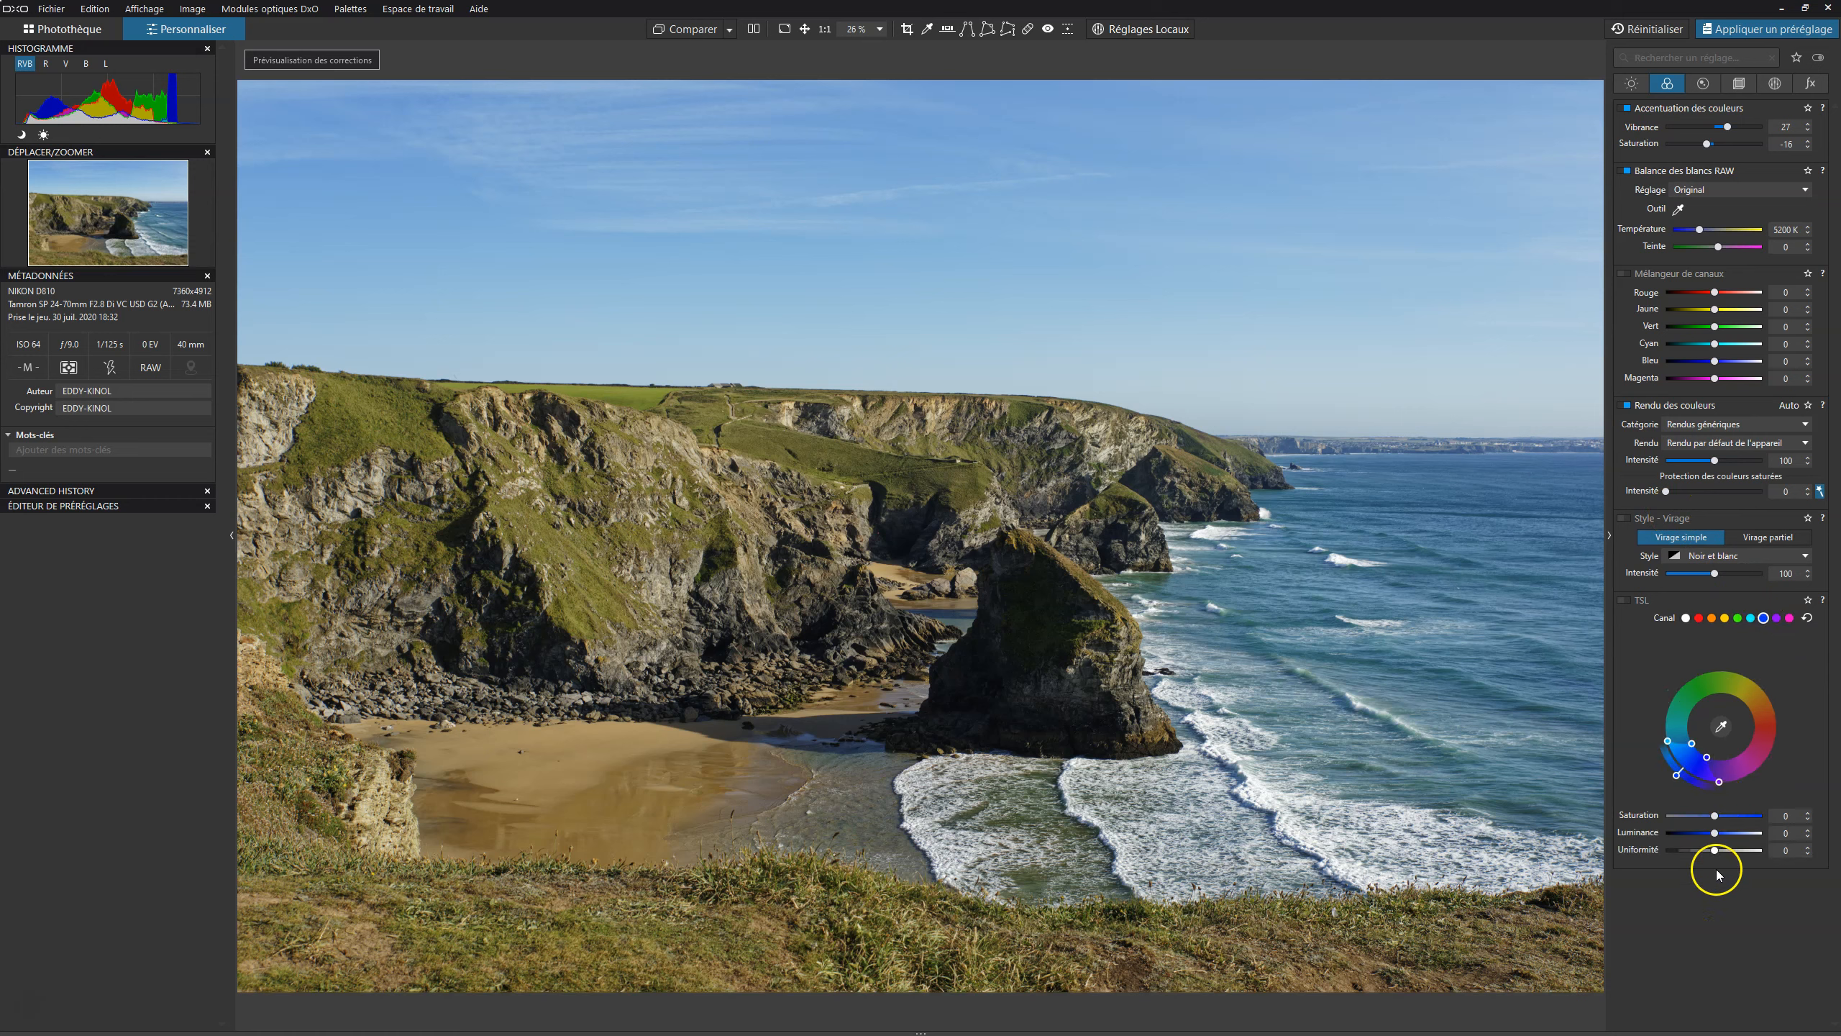
left_click_drag(1716, 836, 1696, 840)
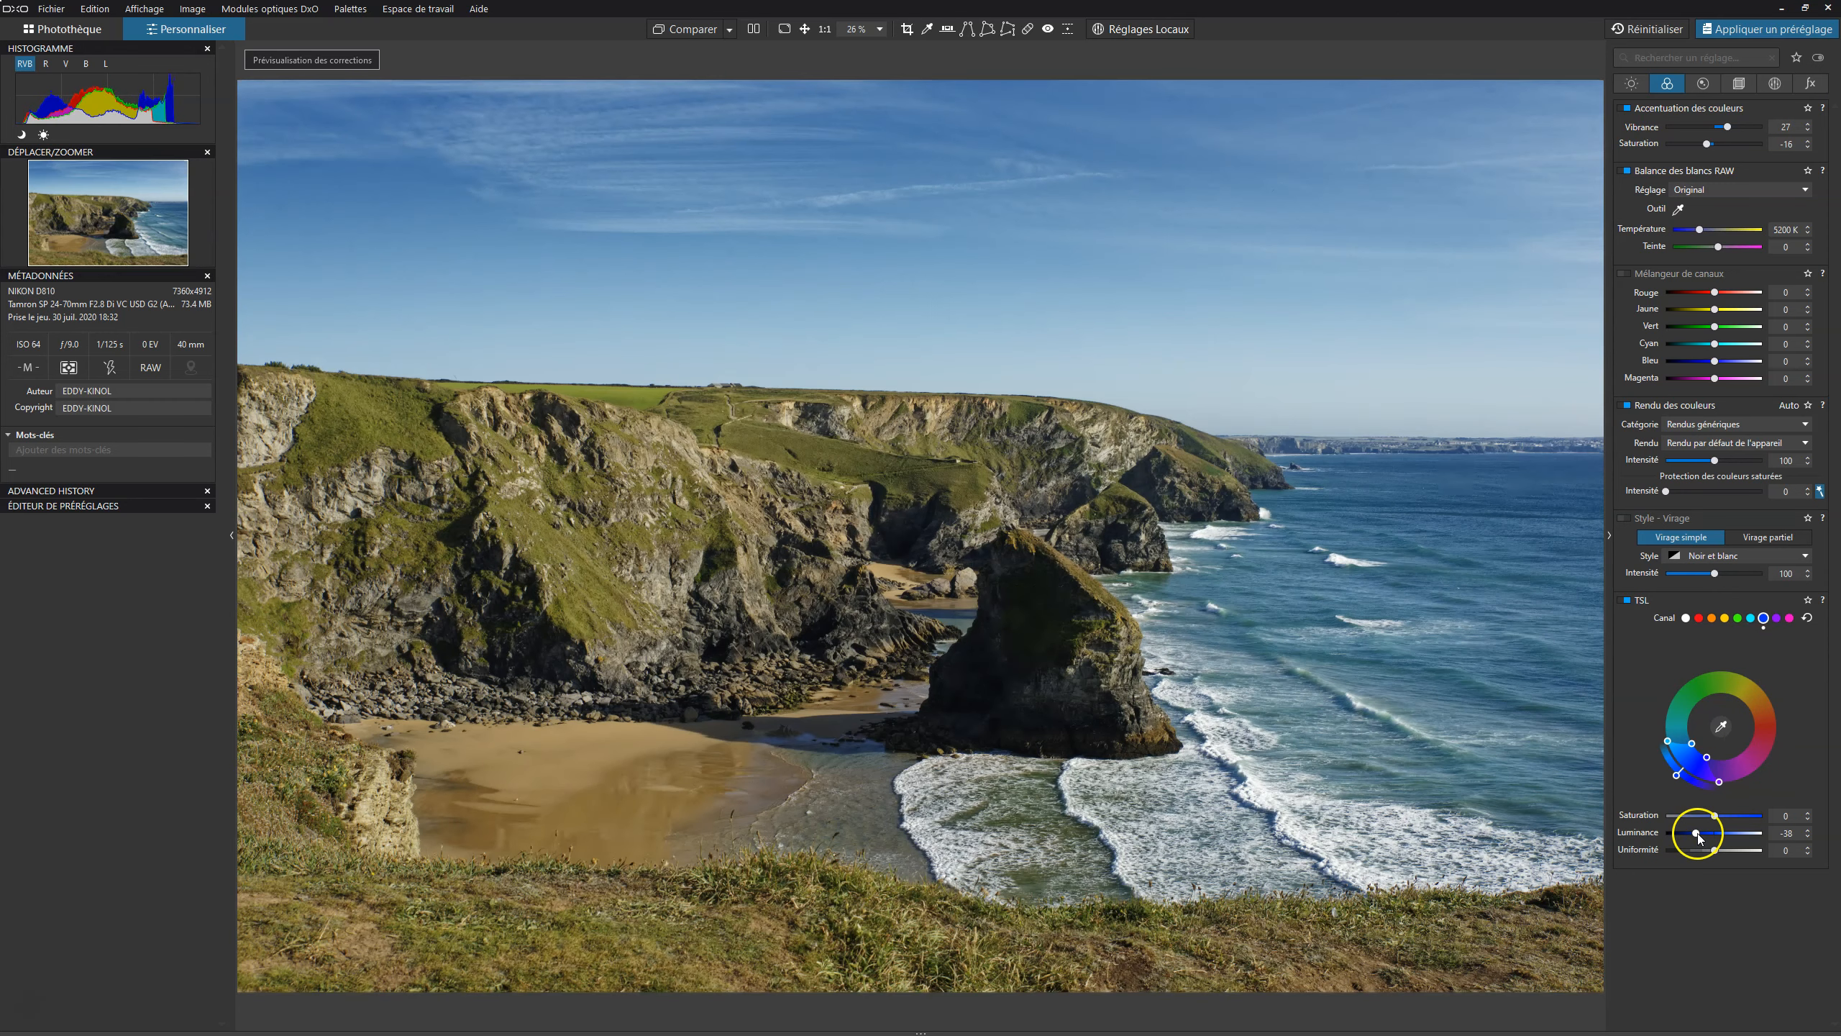
left_click_drag(1696, 834, 1700, 834)
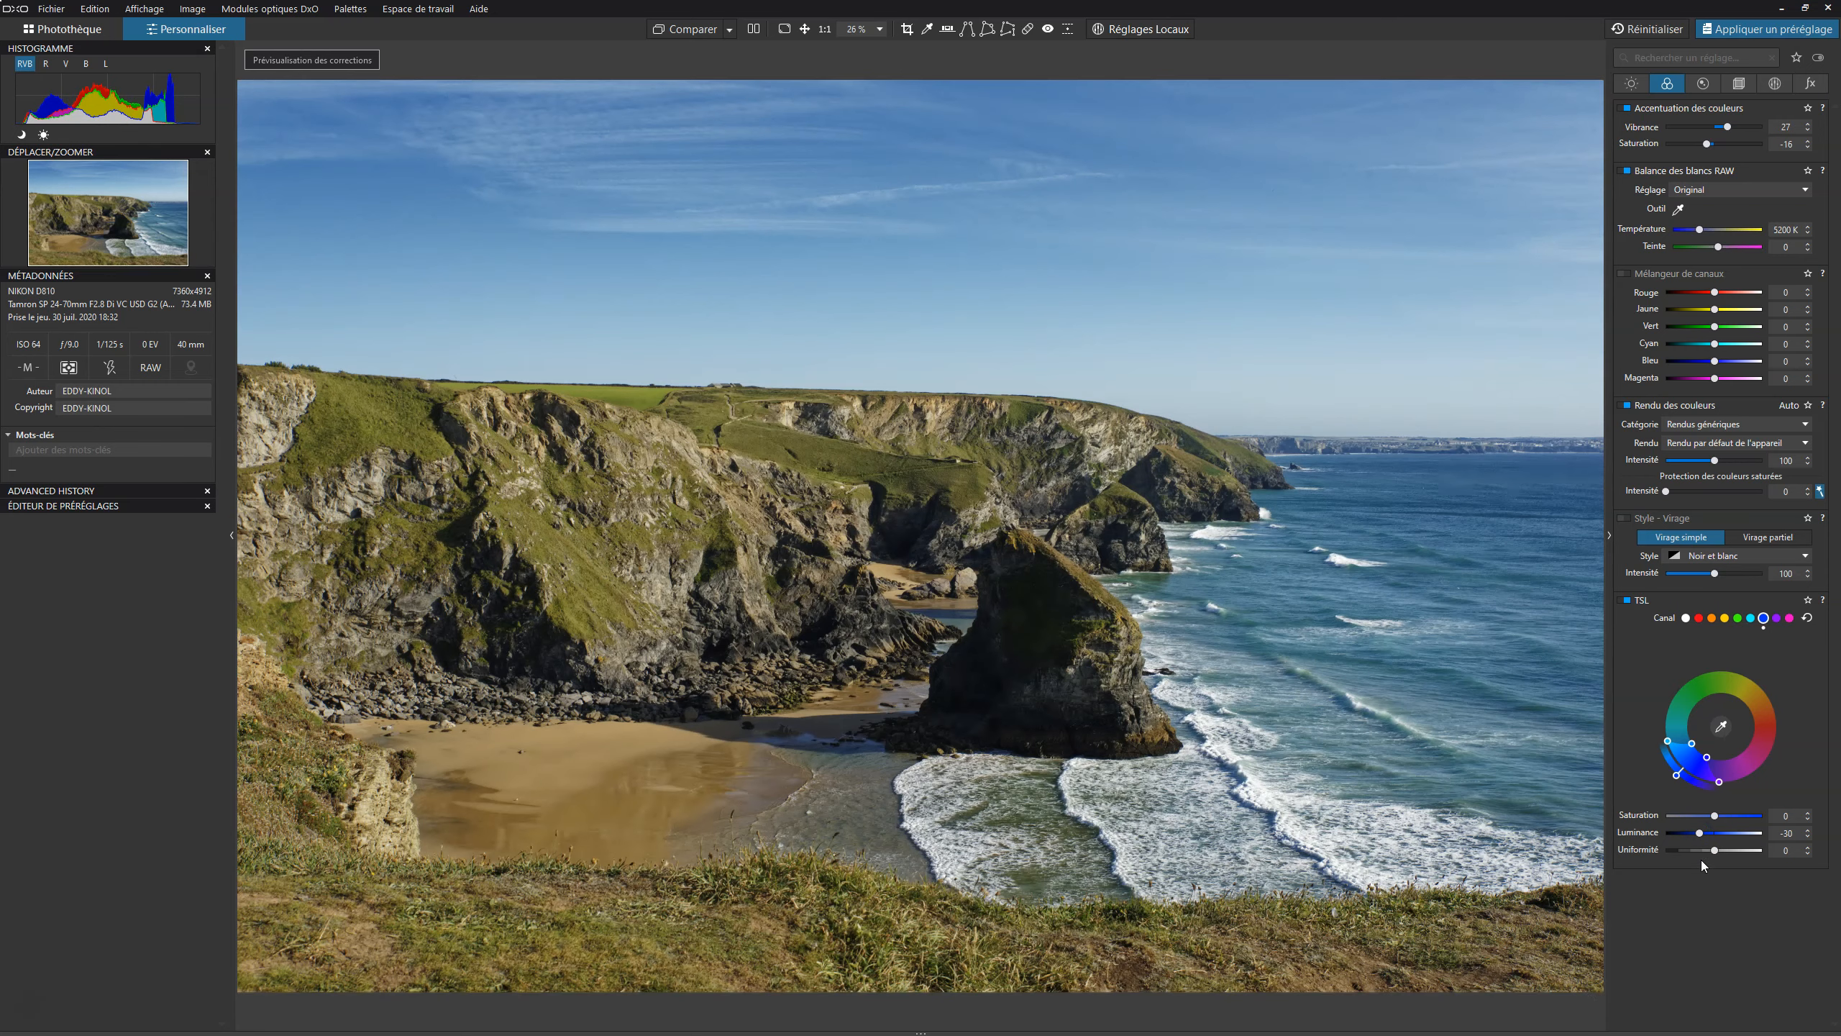
left_click(1700, 834)
left_click_drag(1701, 834, 1705, 834)
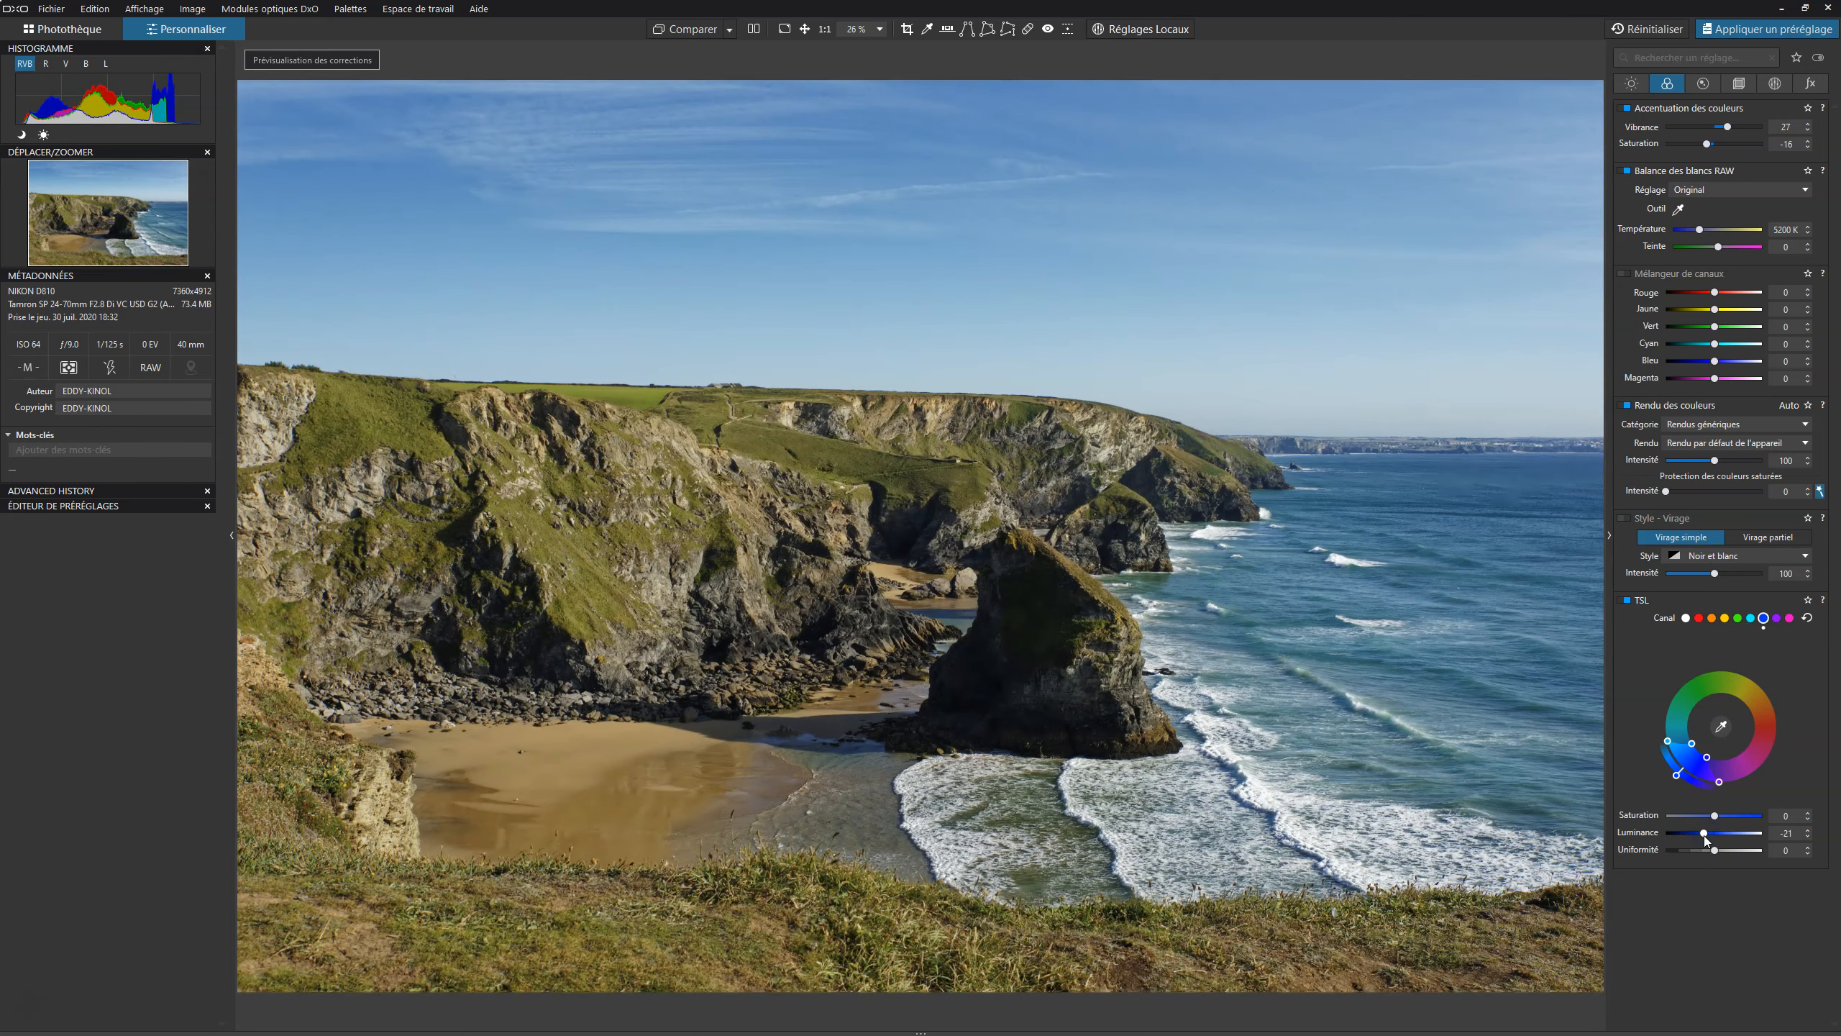
left_click(1702, 863)
left_click(1716, 816)
left_click_drag(1716, 816, 1721, 816)
left_click(1626, 601)
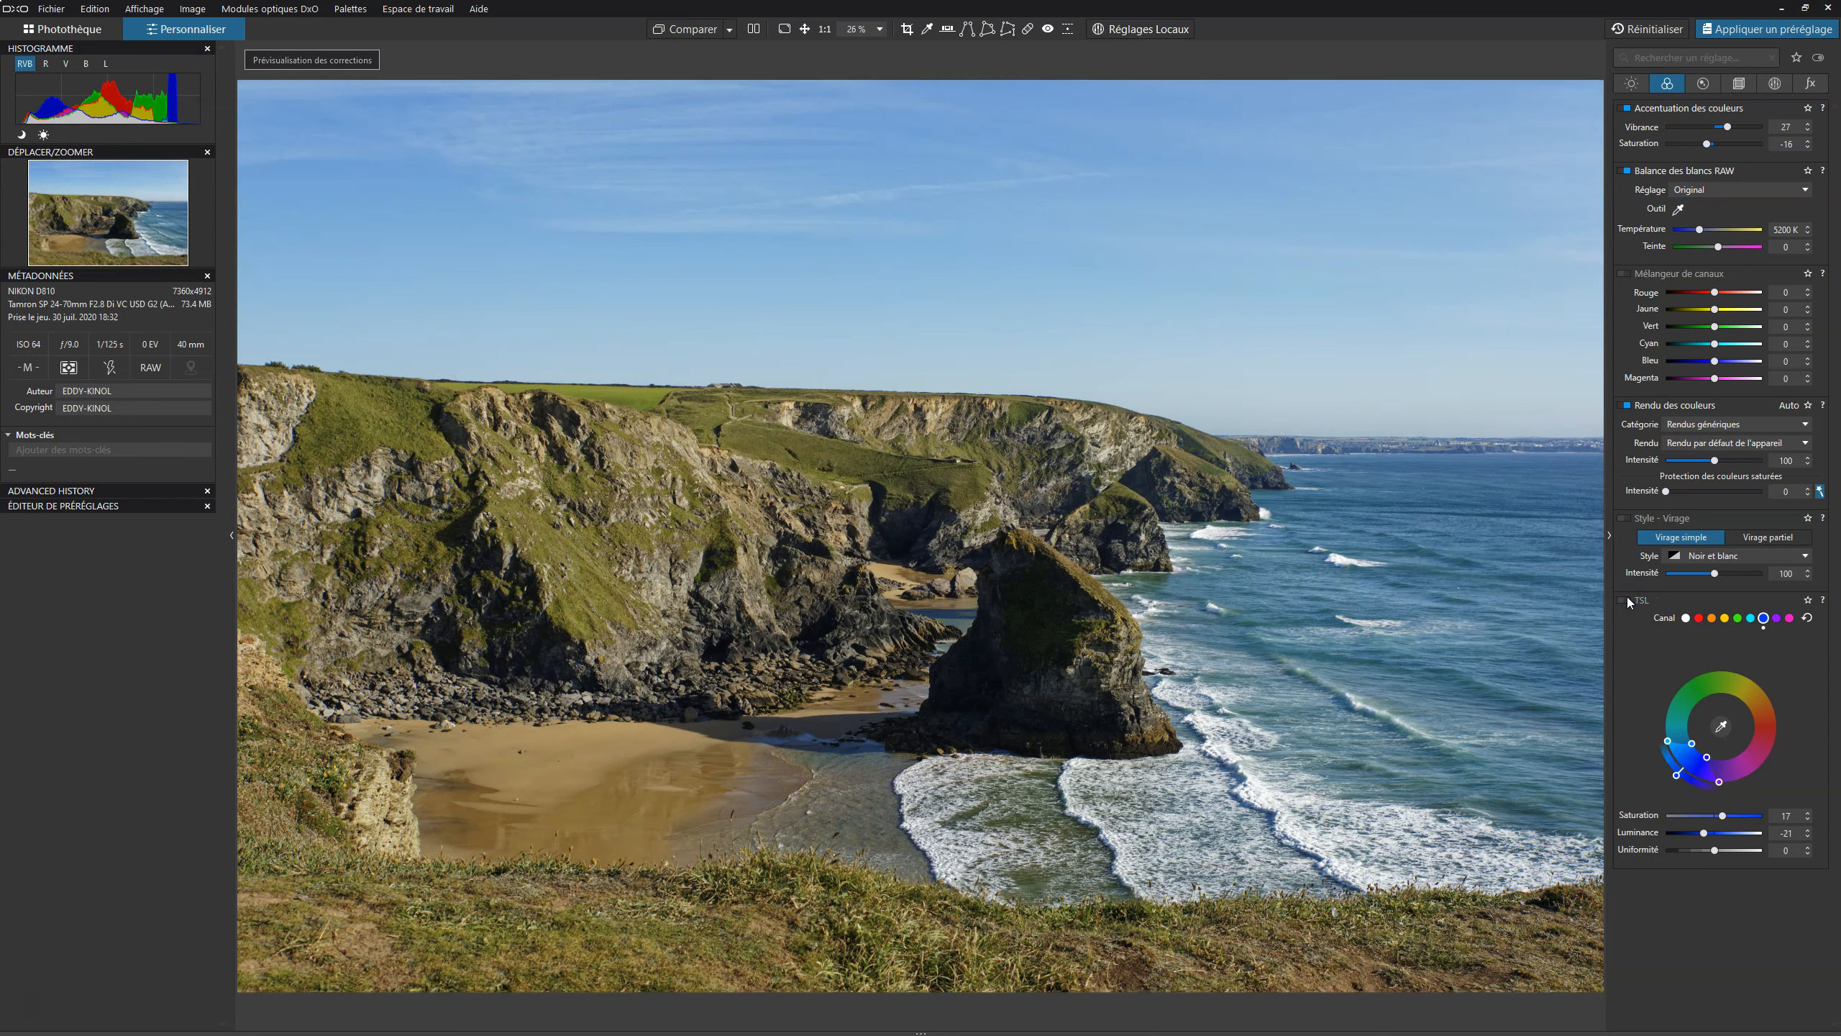
left_click(1626, 600)
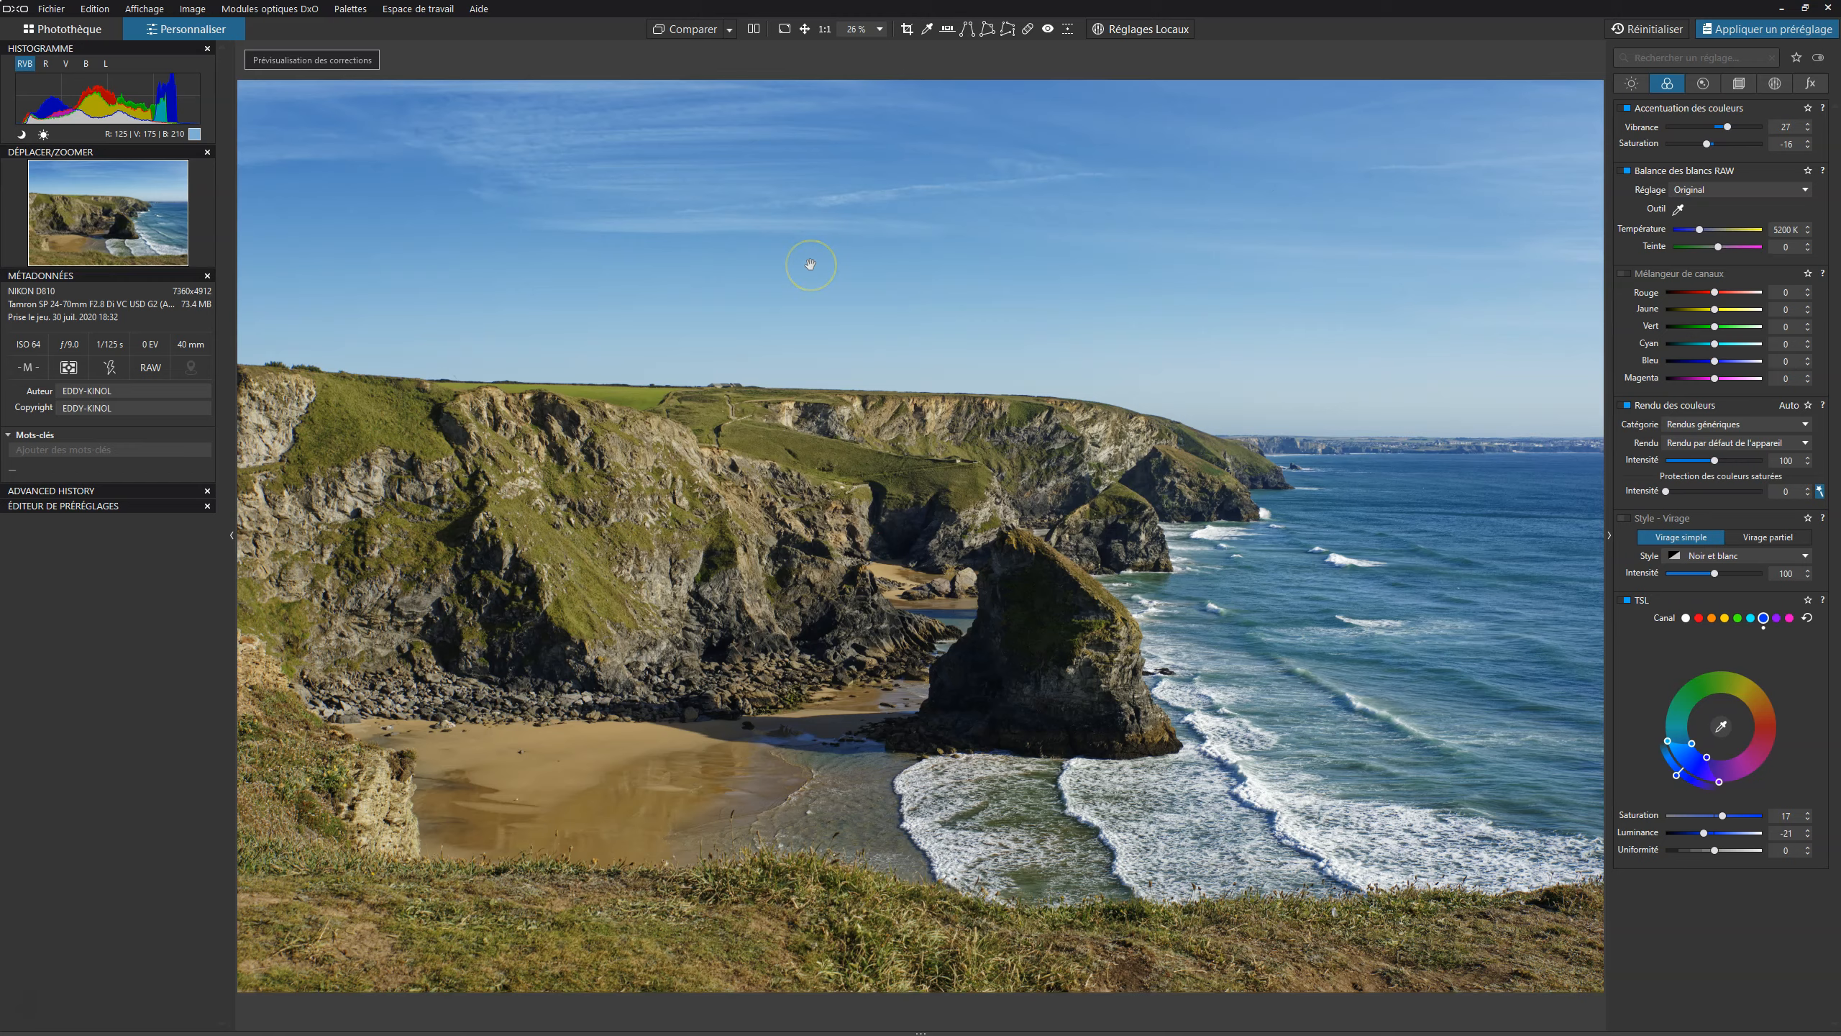
Crop the photo to a 16/9 ratio with the frame moved up slightly, and review the result in full screen
left_click(907, 29)
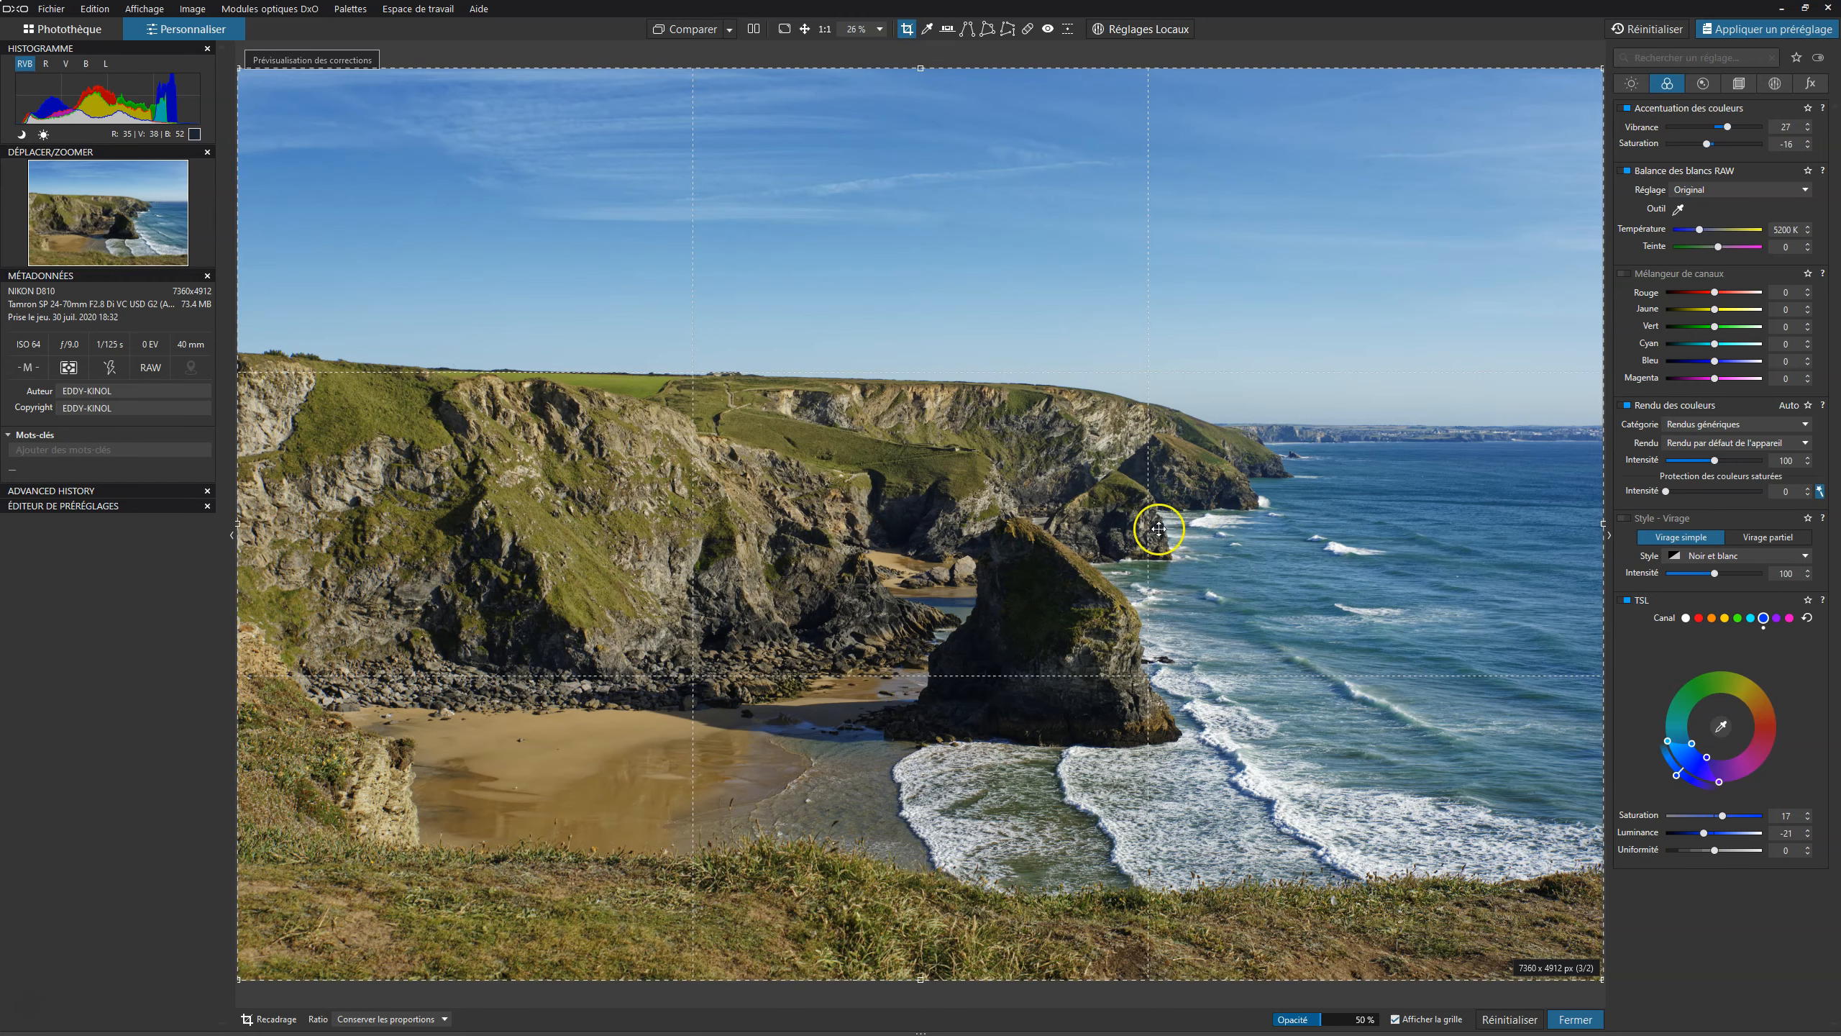
left_click_drag(694, 566, 733, 734)
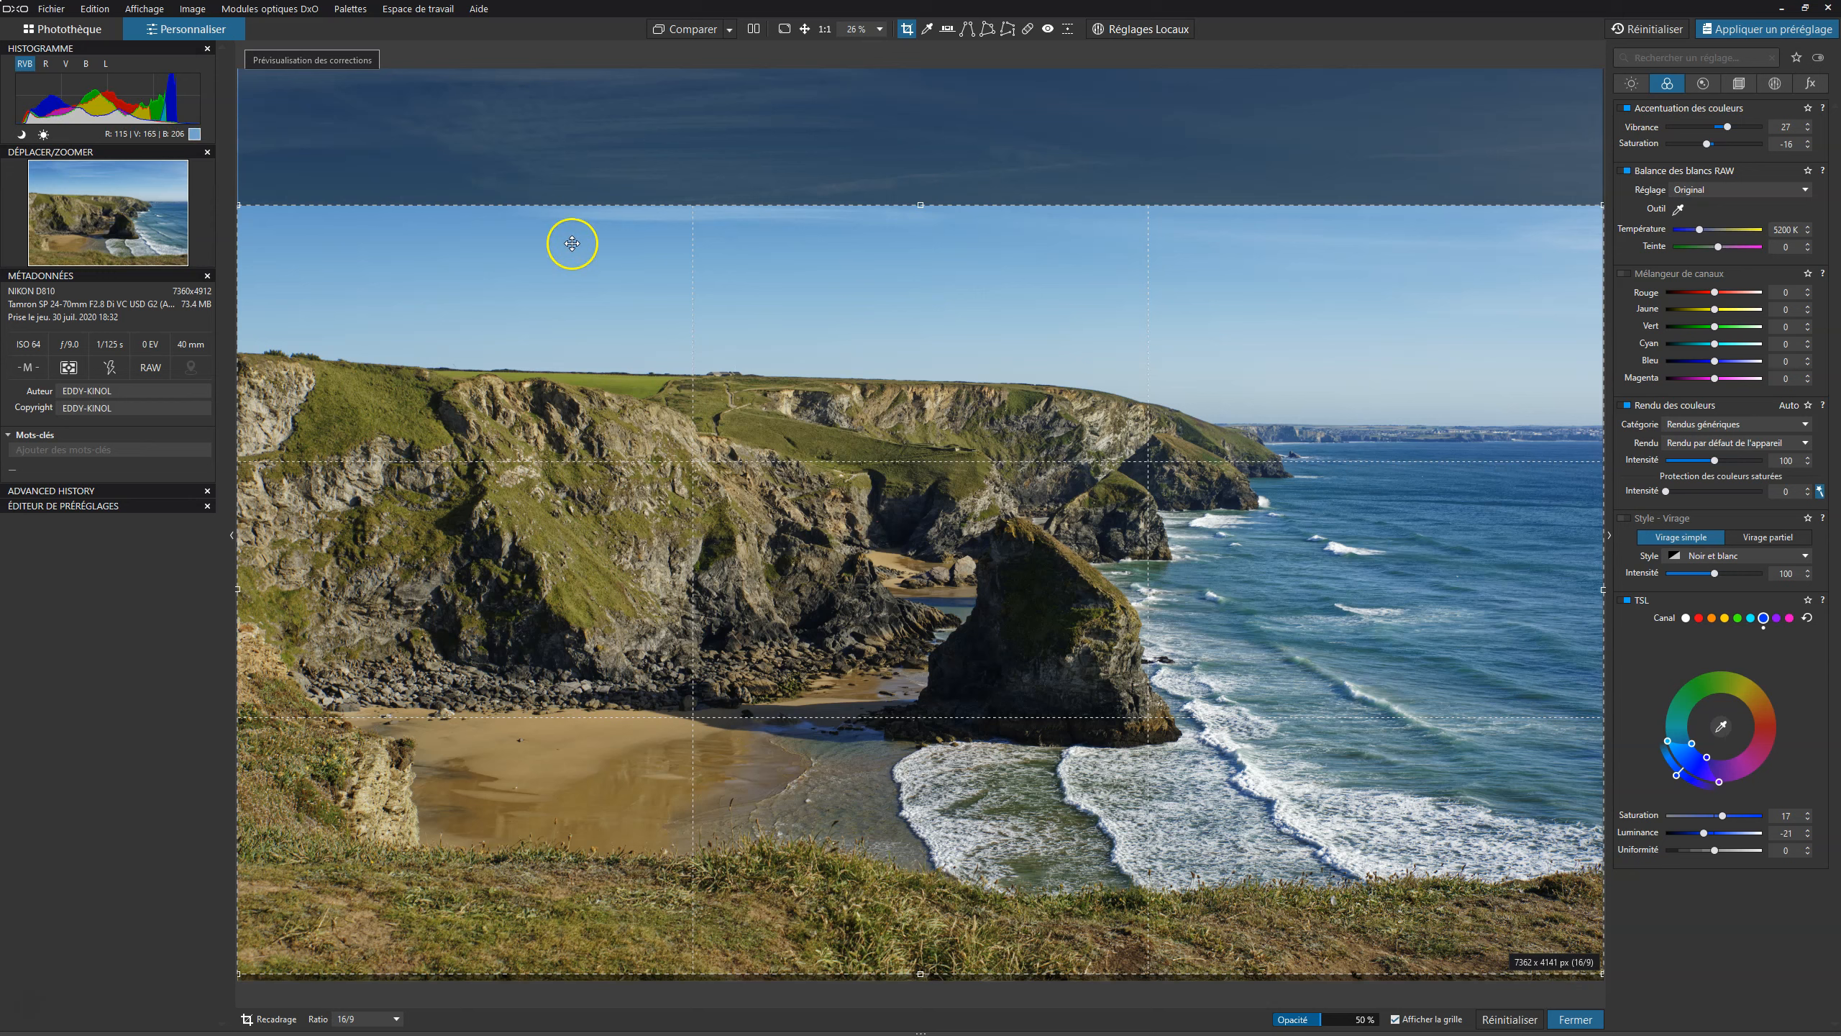
left_click_drag(1181, 323, 1182, 292)
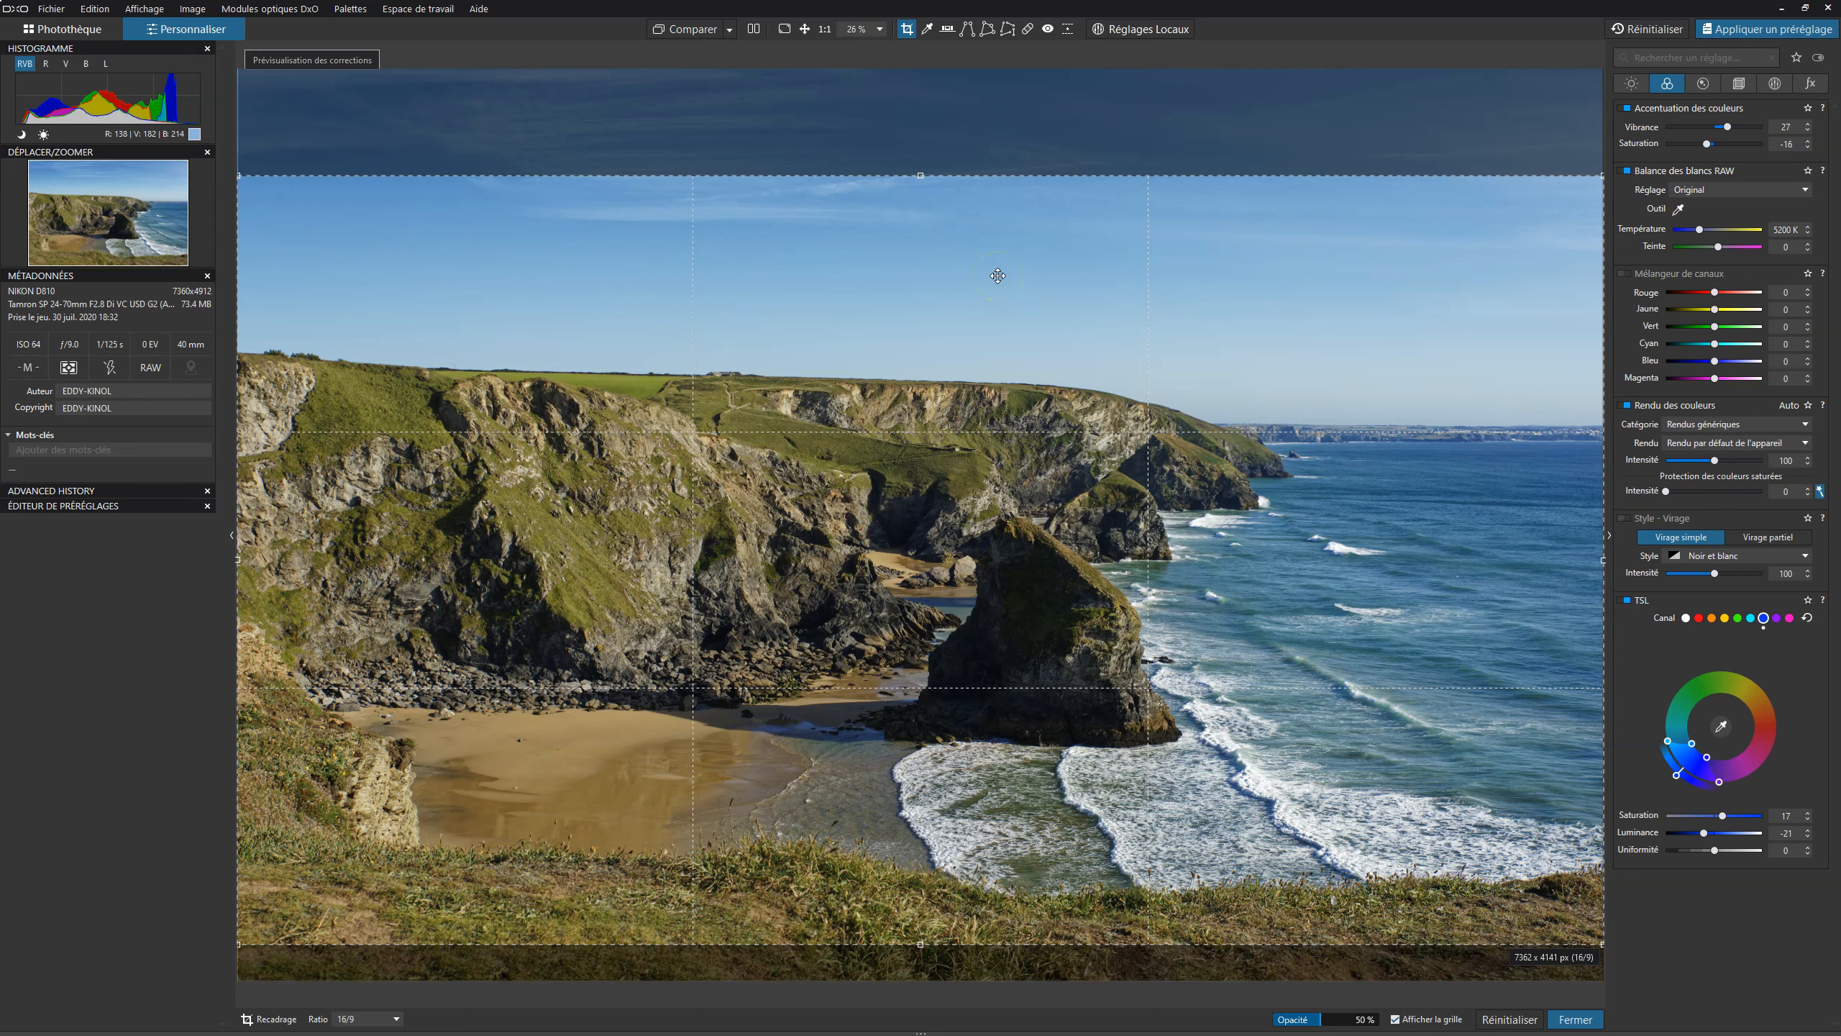
double_click(997, 275)
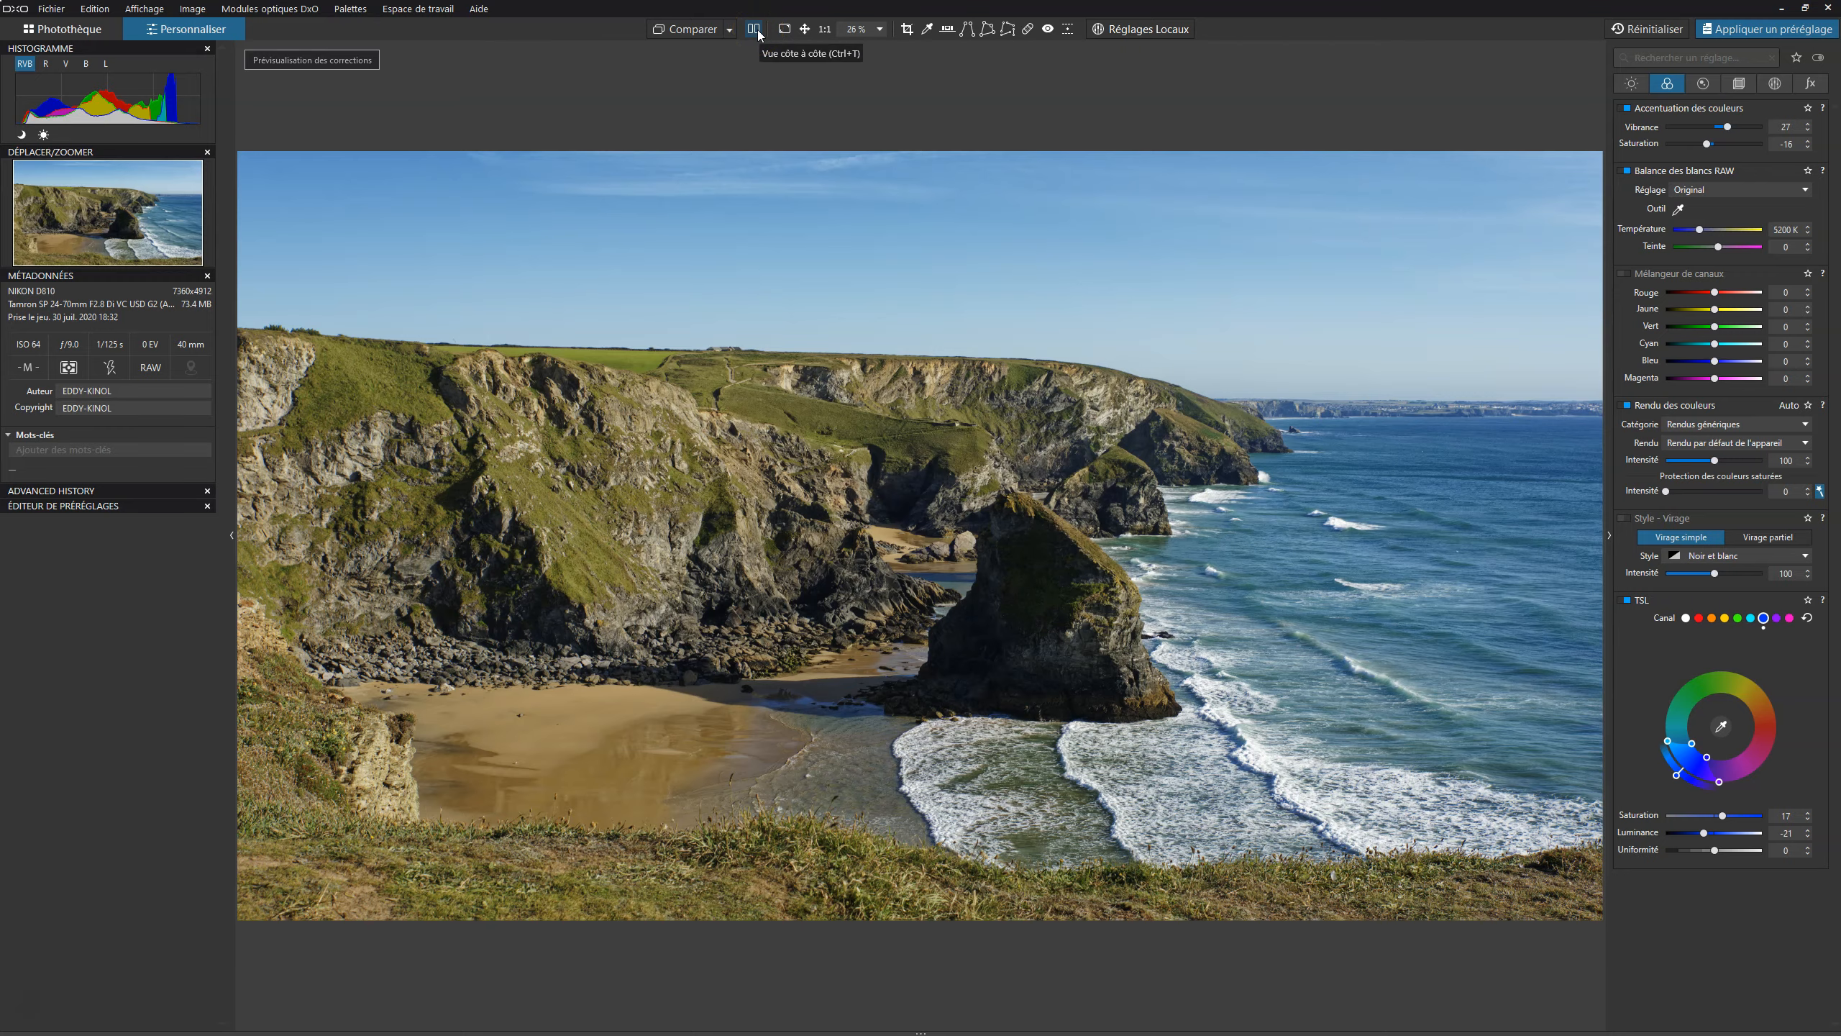
key("F11")
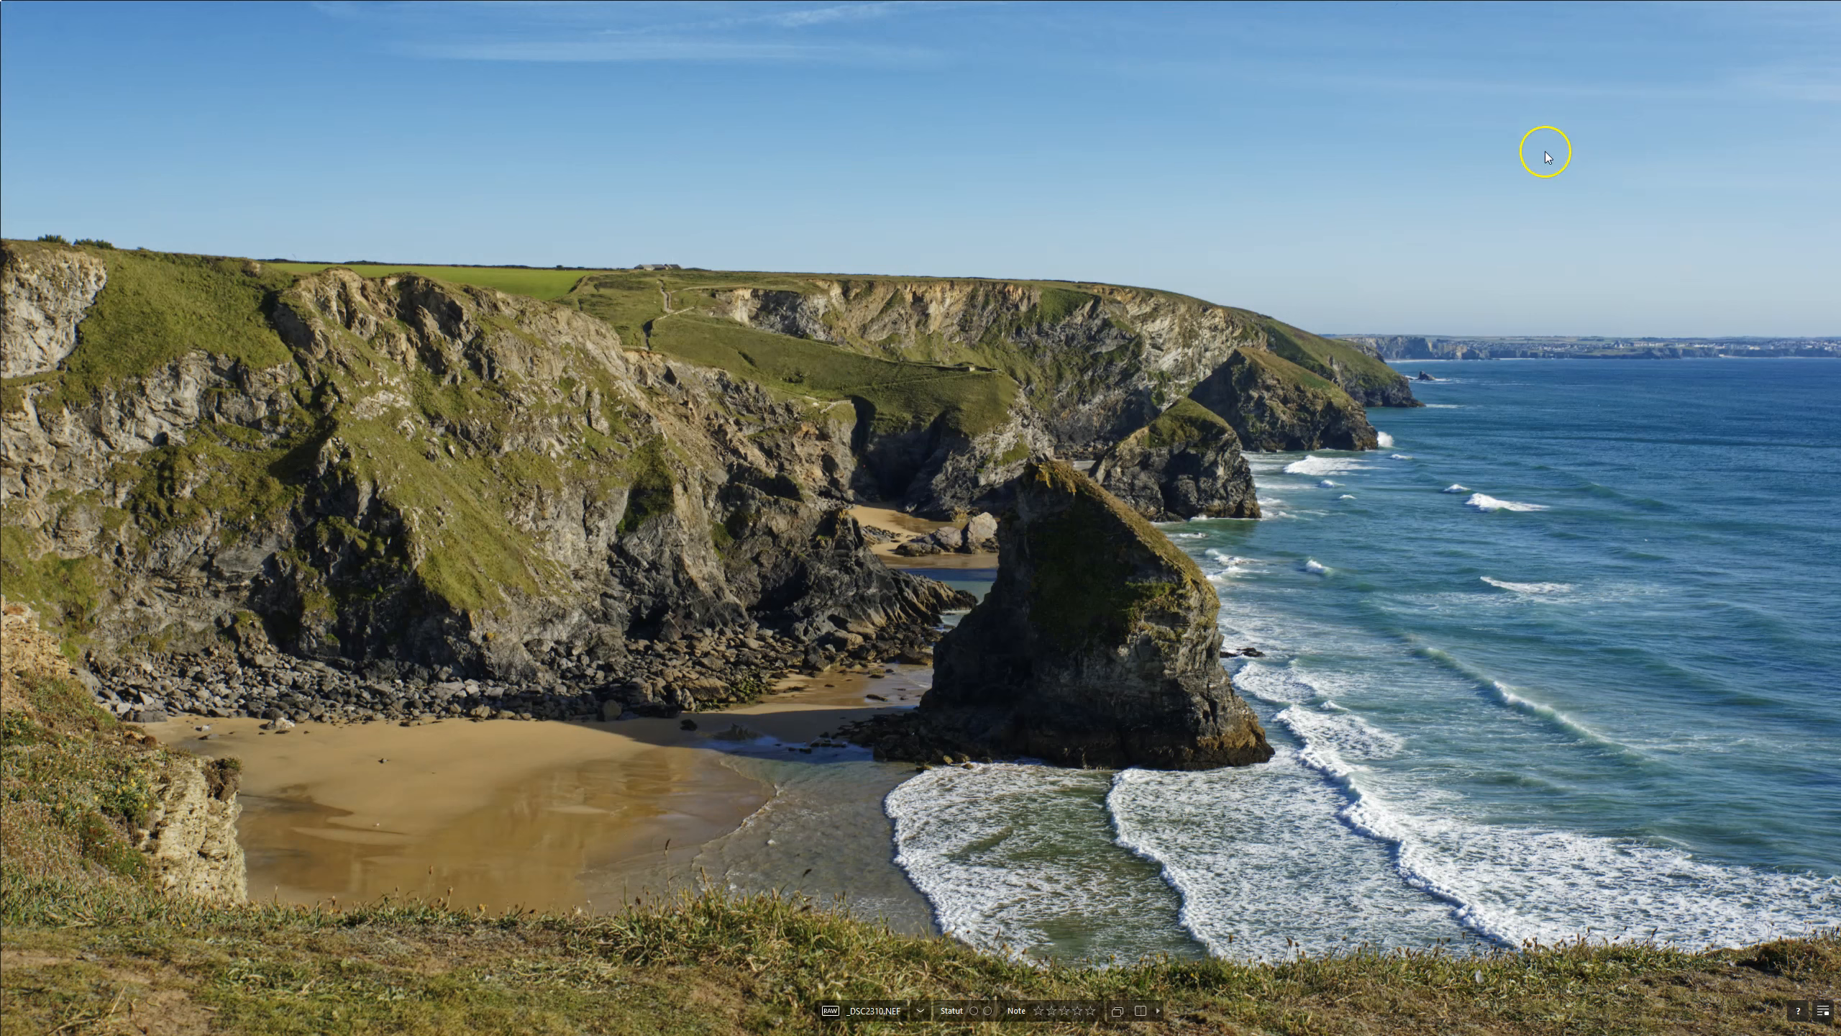
key("F11")
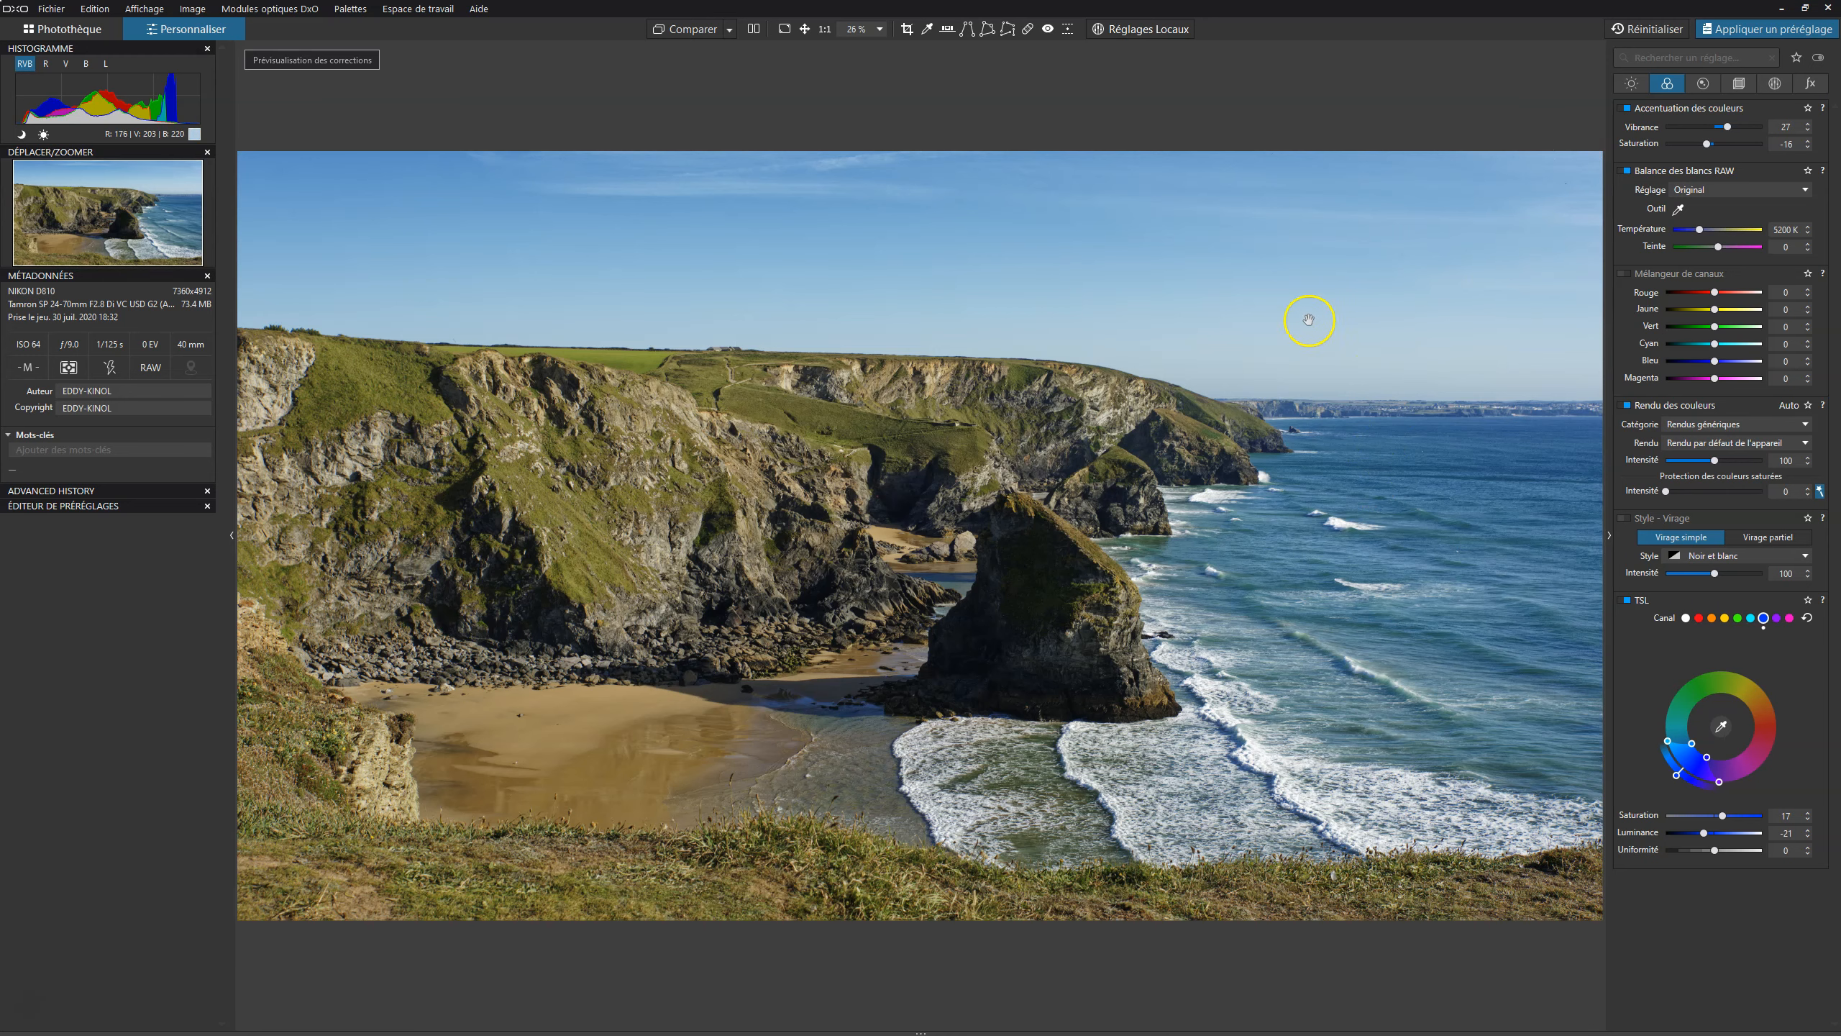
Retouch a spot near the sea horizon and one in the foreground surf with the repair tool in Réparer mode
left_click(1027, 31)
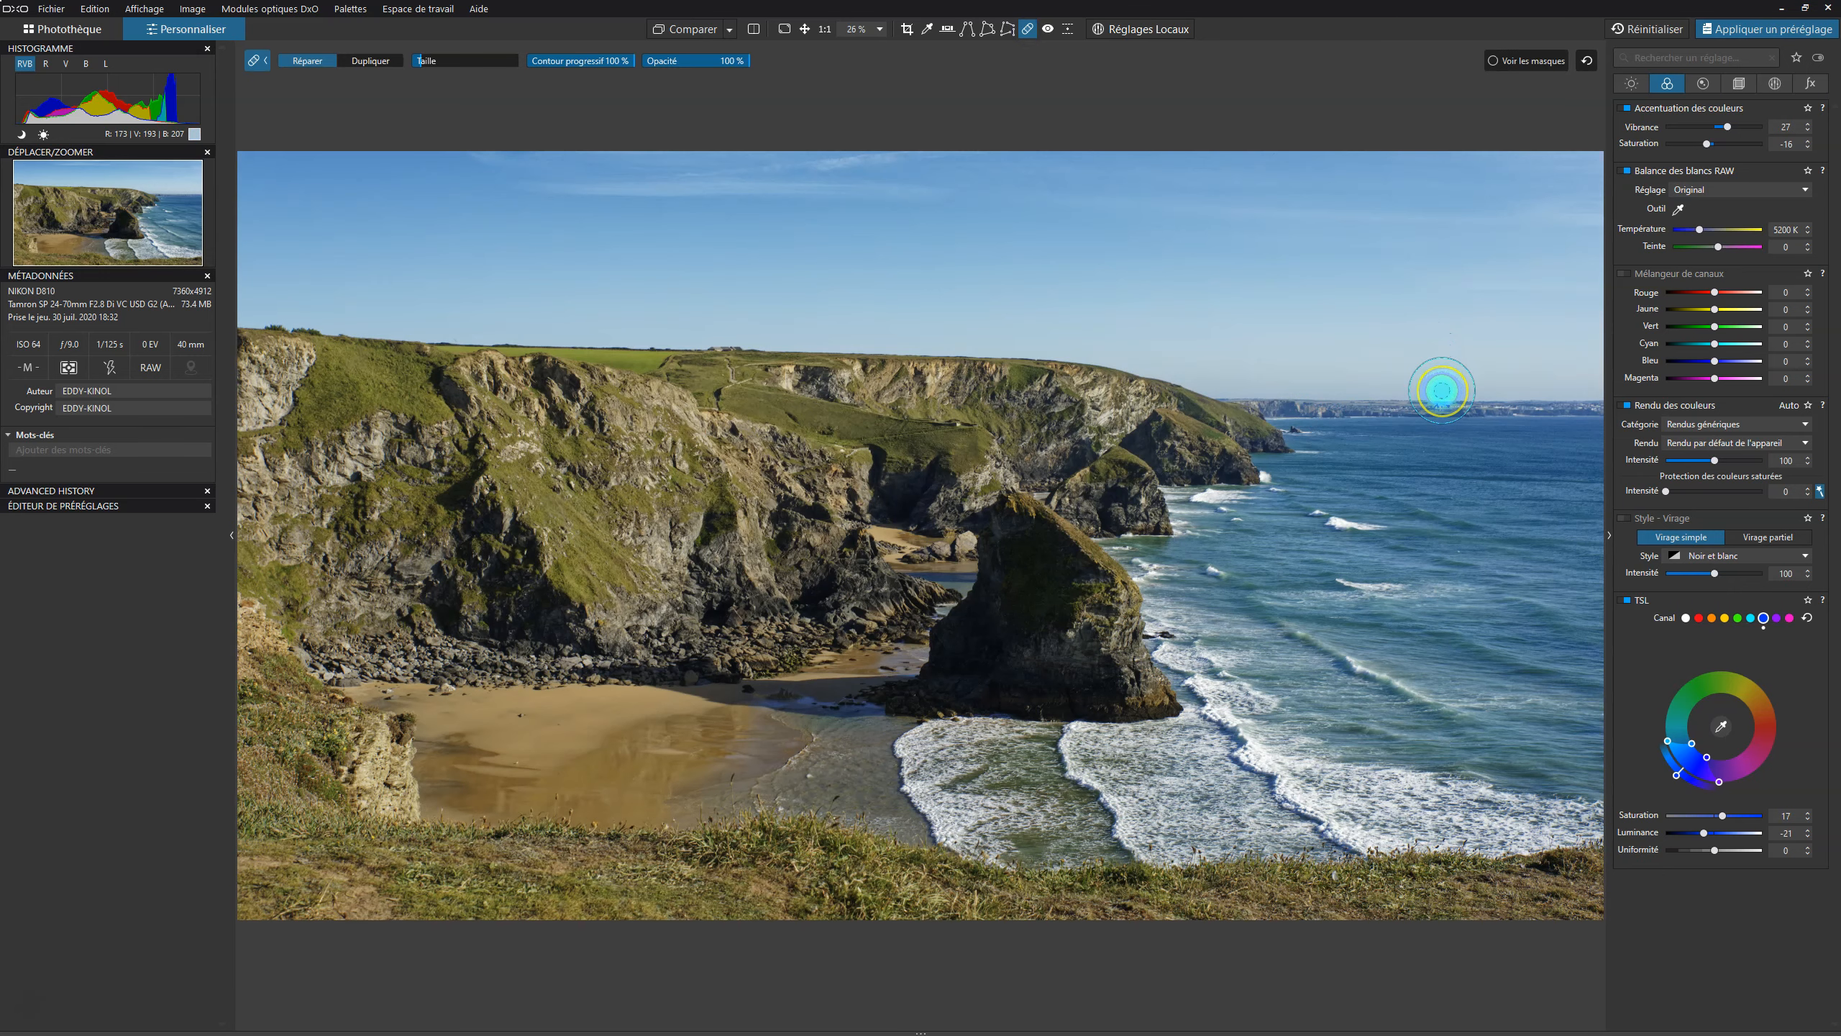
left_click(1442, 391)
left_click(1450, 829)
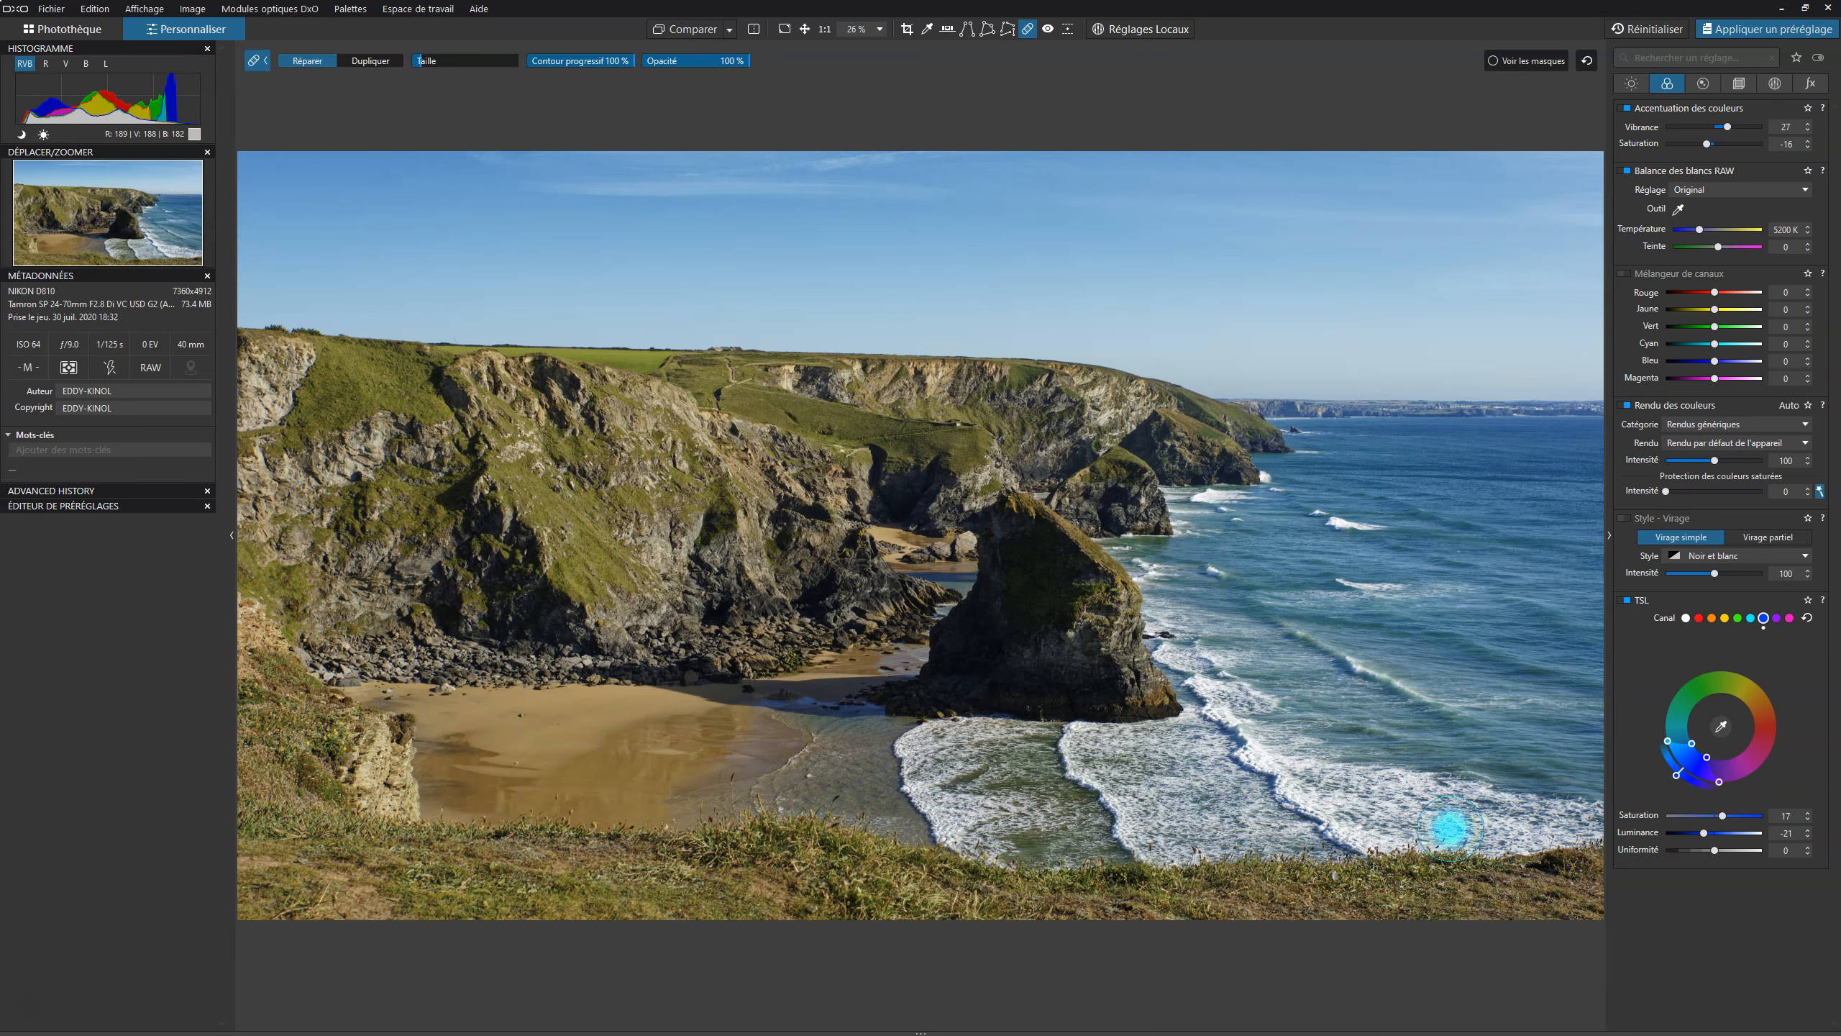
left_click(1026, 30)
Reduce the vibrance to 19 in the colour accentuation settings
left_click(1727, 126)
left_click_drag(1728, 128, 1726, 128)
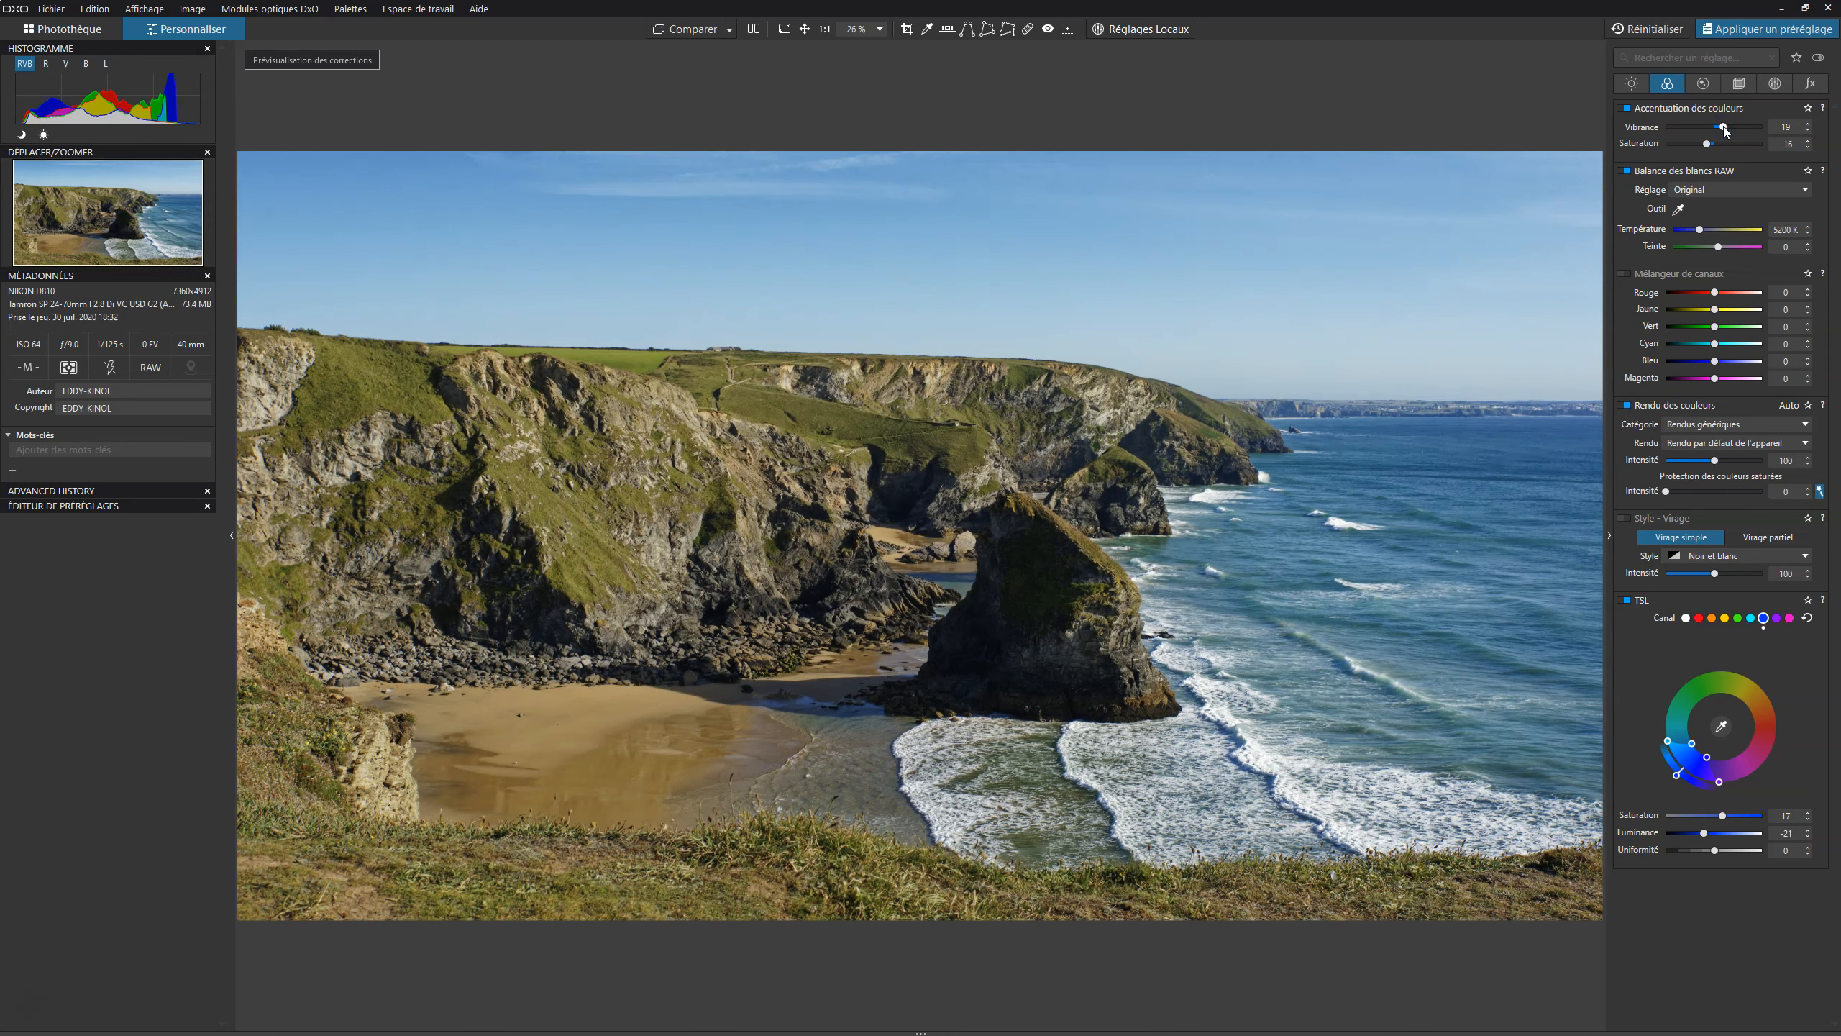
left_click(1722, 816)
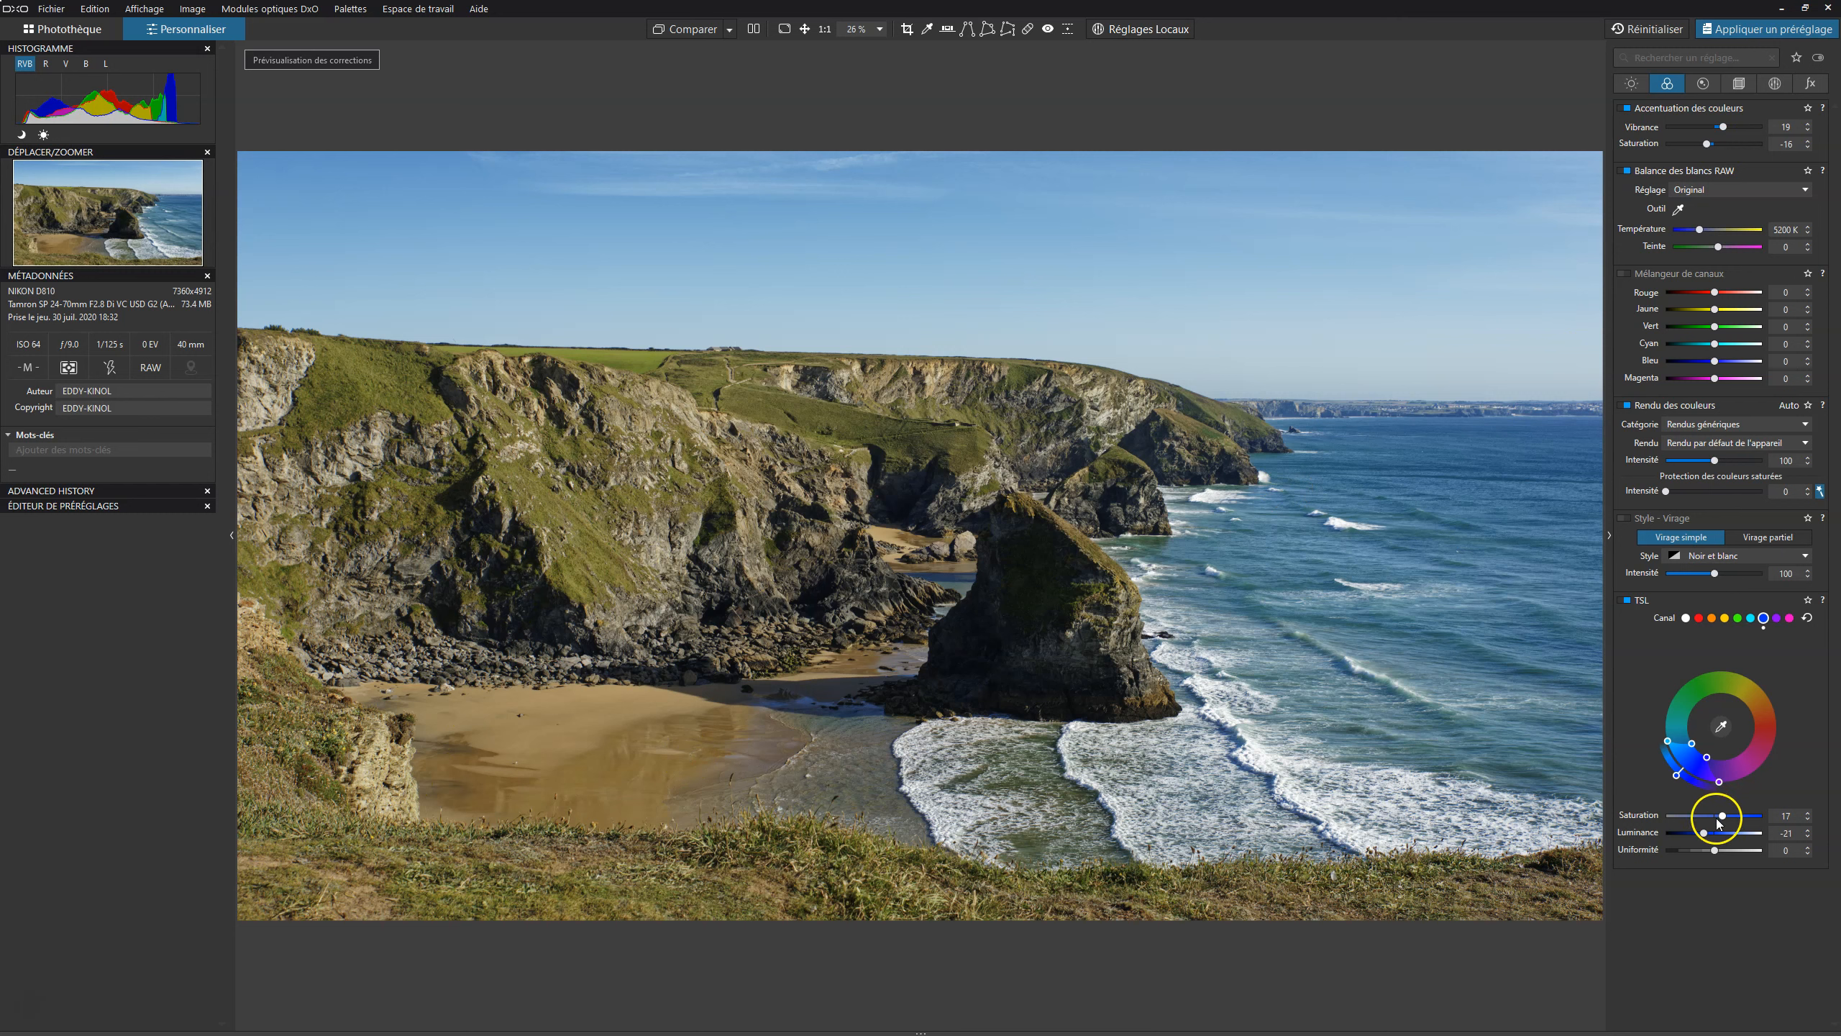
Set the green channel's saturation to -26 in the TSL correction
left_click(1737, 619)
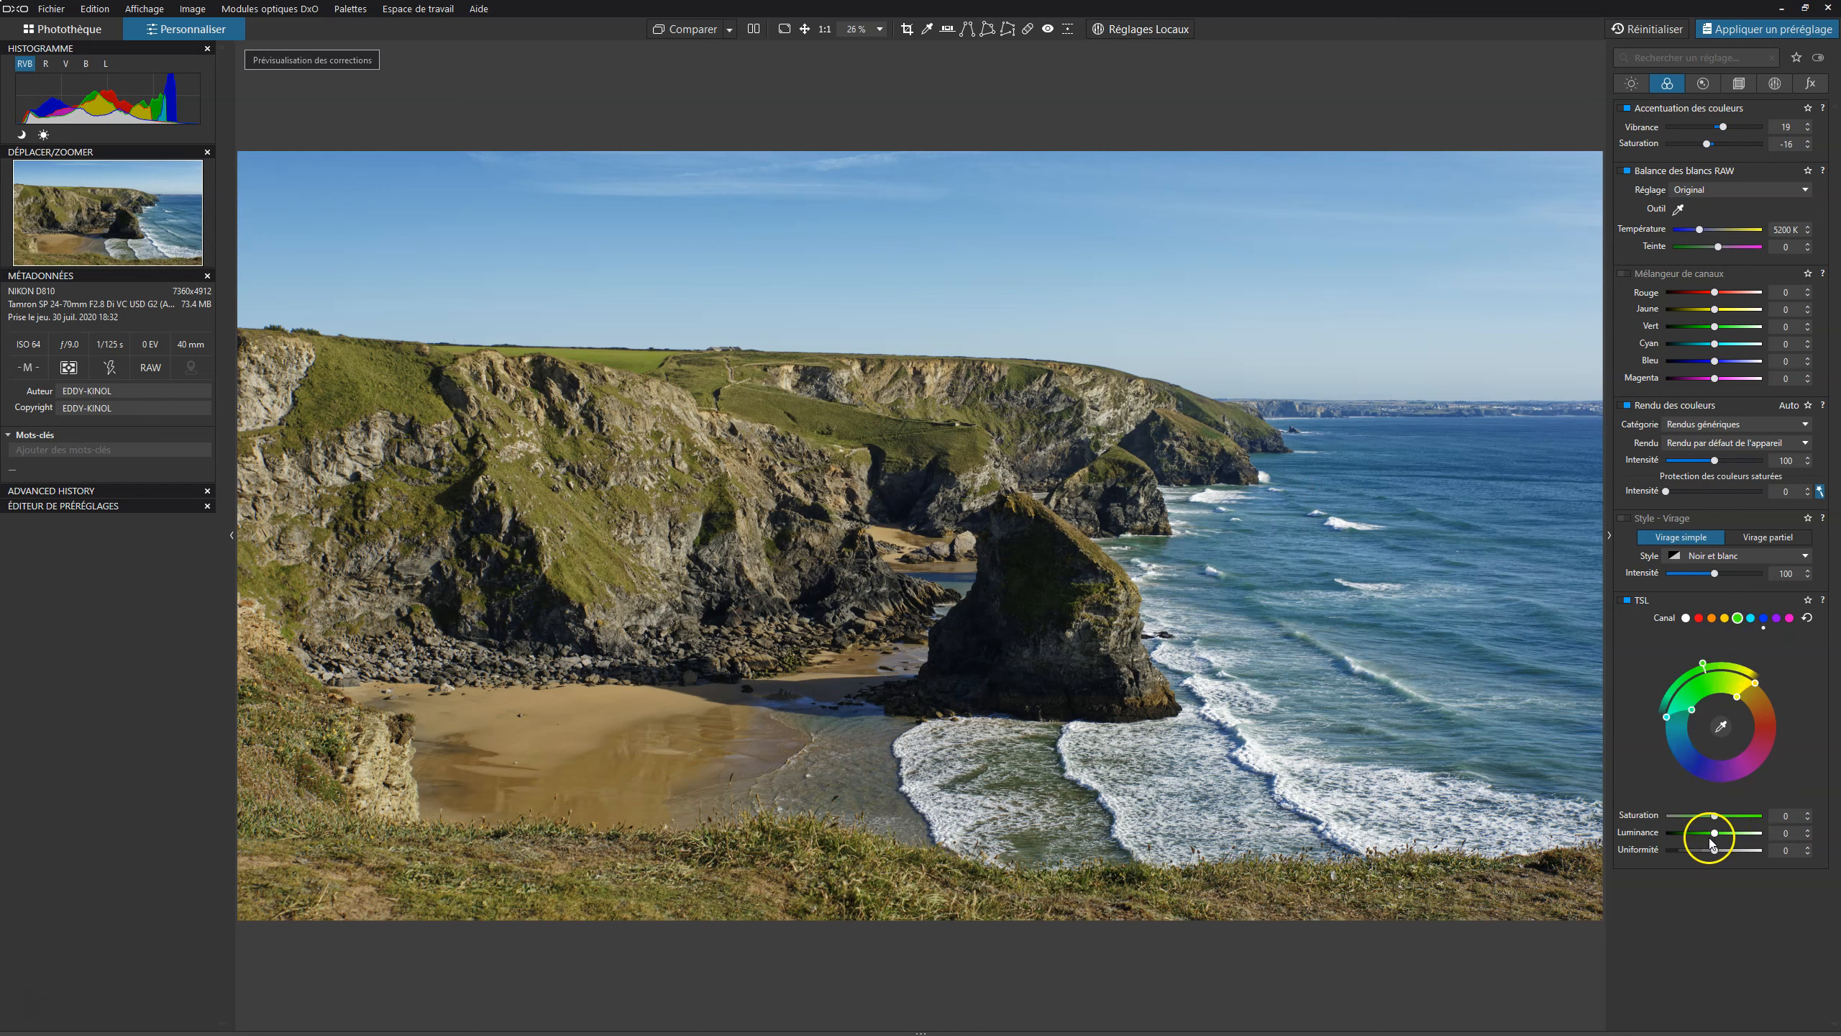
left_click_drag(1714, 815, 1702, 817)
left_click(1712, 802)
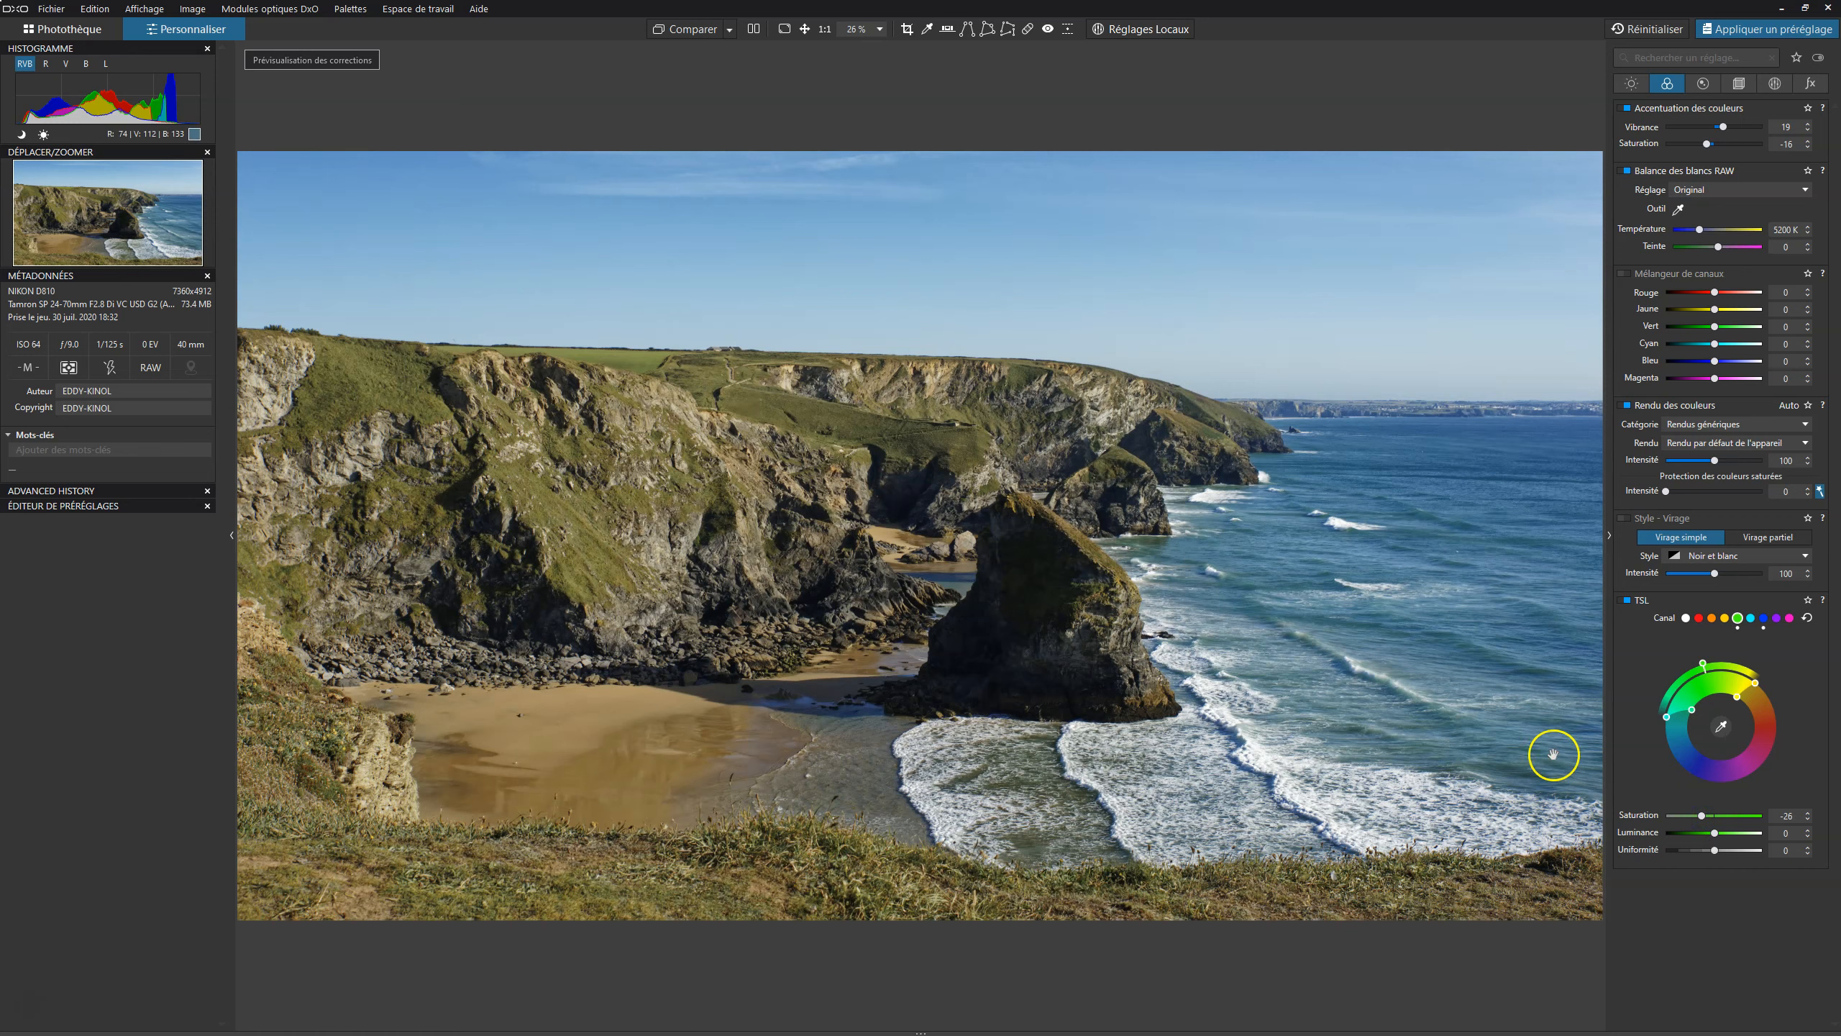
Soften the blue channel in the TSL correction to luminance -14 and saturation 8
left_click(1763, 618)
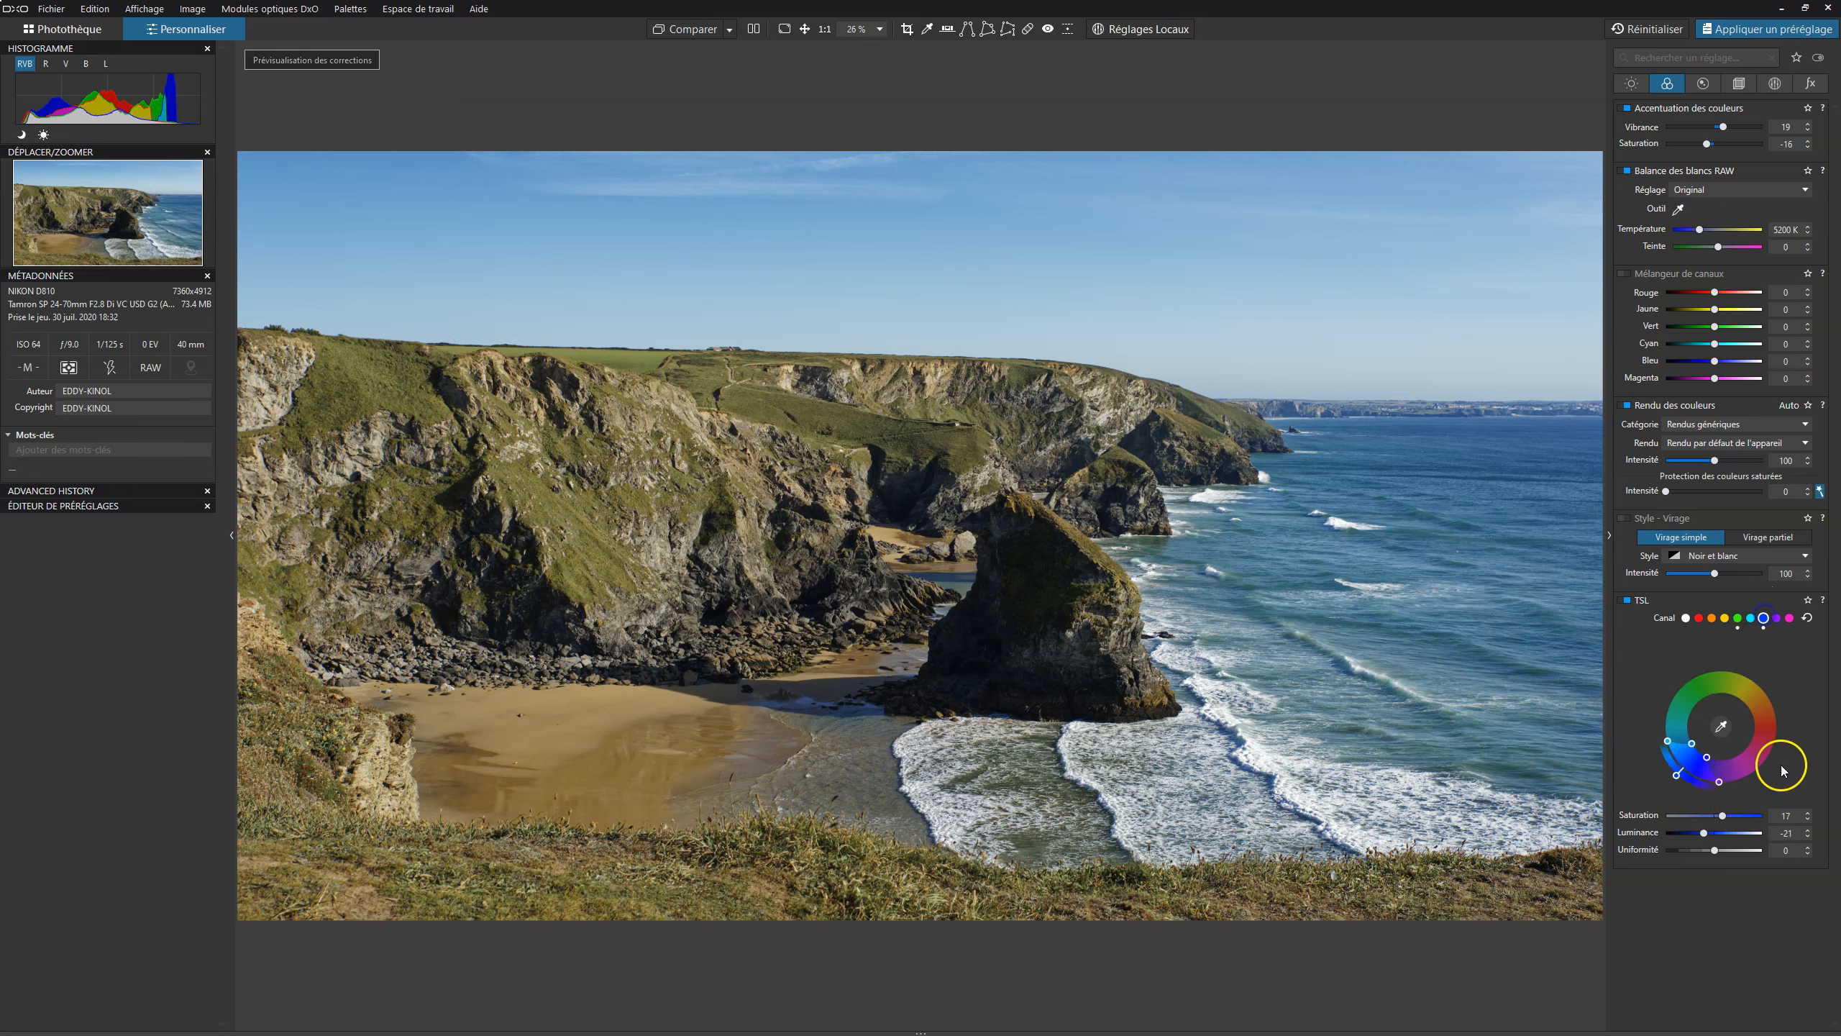
left_click(1707, 832)
left_click_drag(1703, 833, 1719, 817)
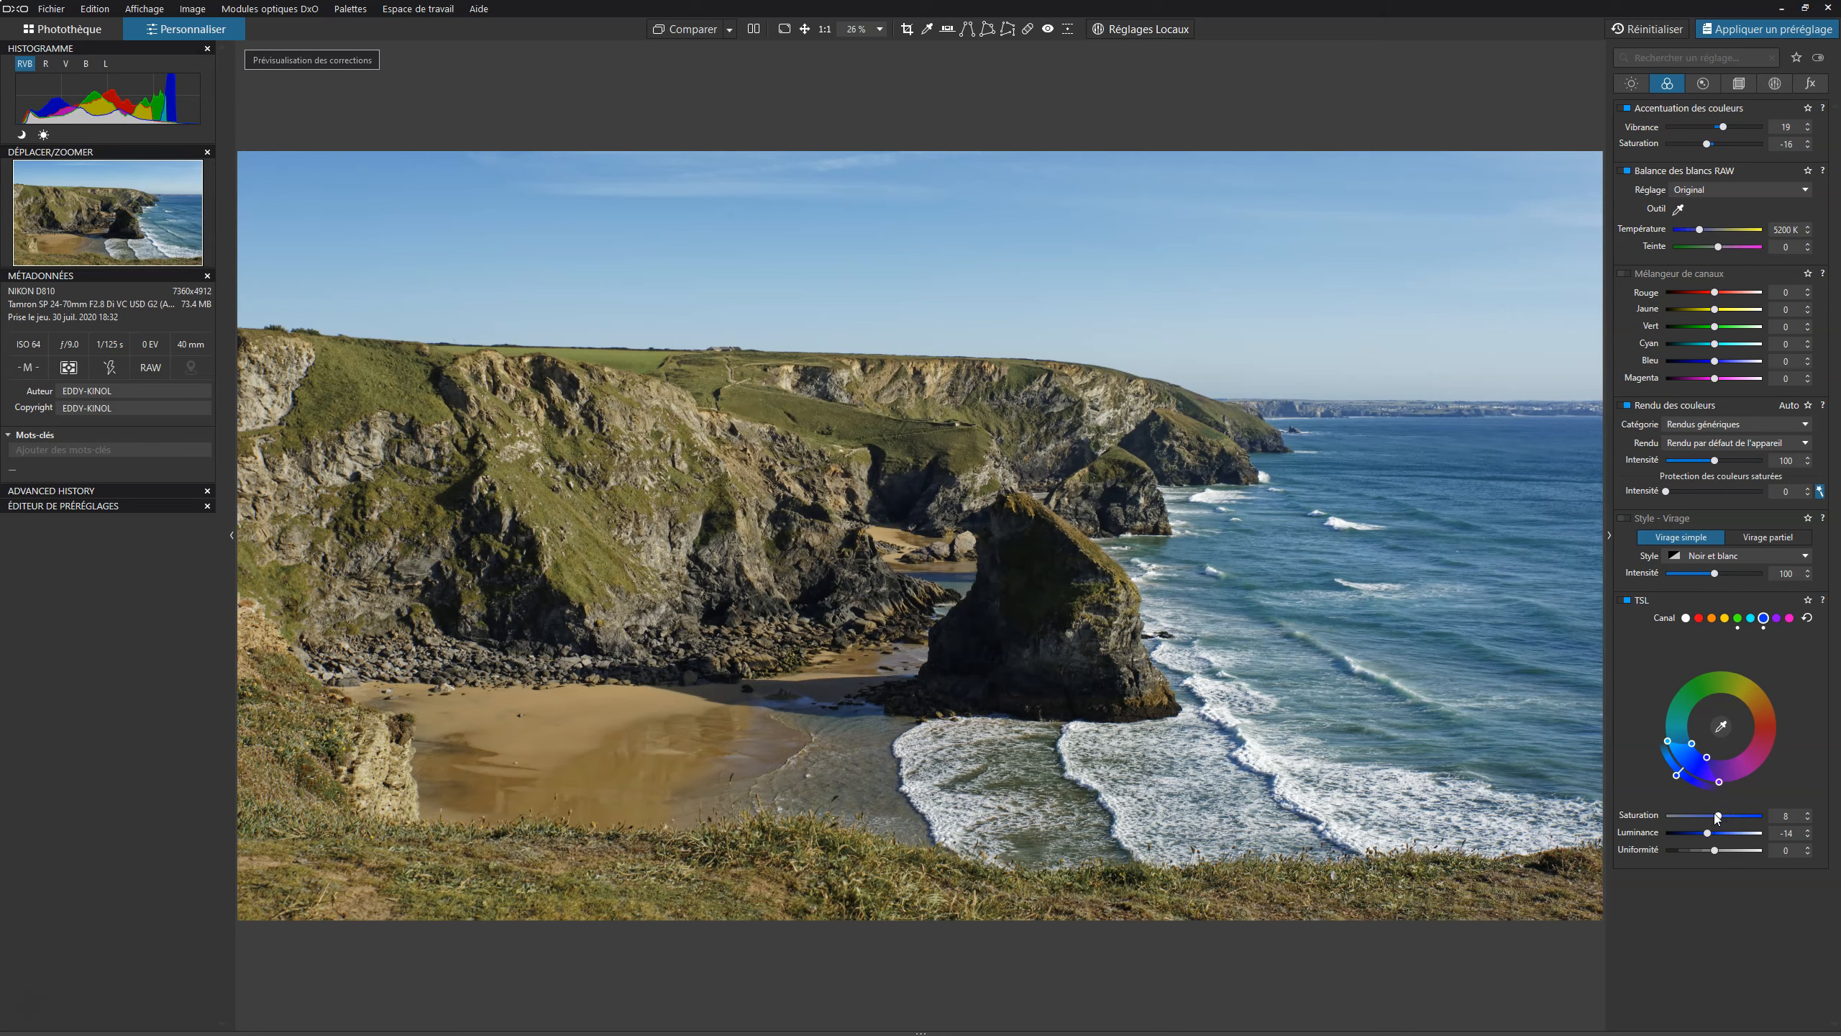
Compare the cropped, recoloured photo repeatedly with its uncorrected version
left_click(689, 29)
left_click(689, 30)
left_click(688, 30)
left_click(689, 30)
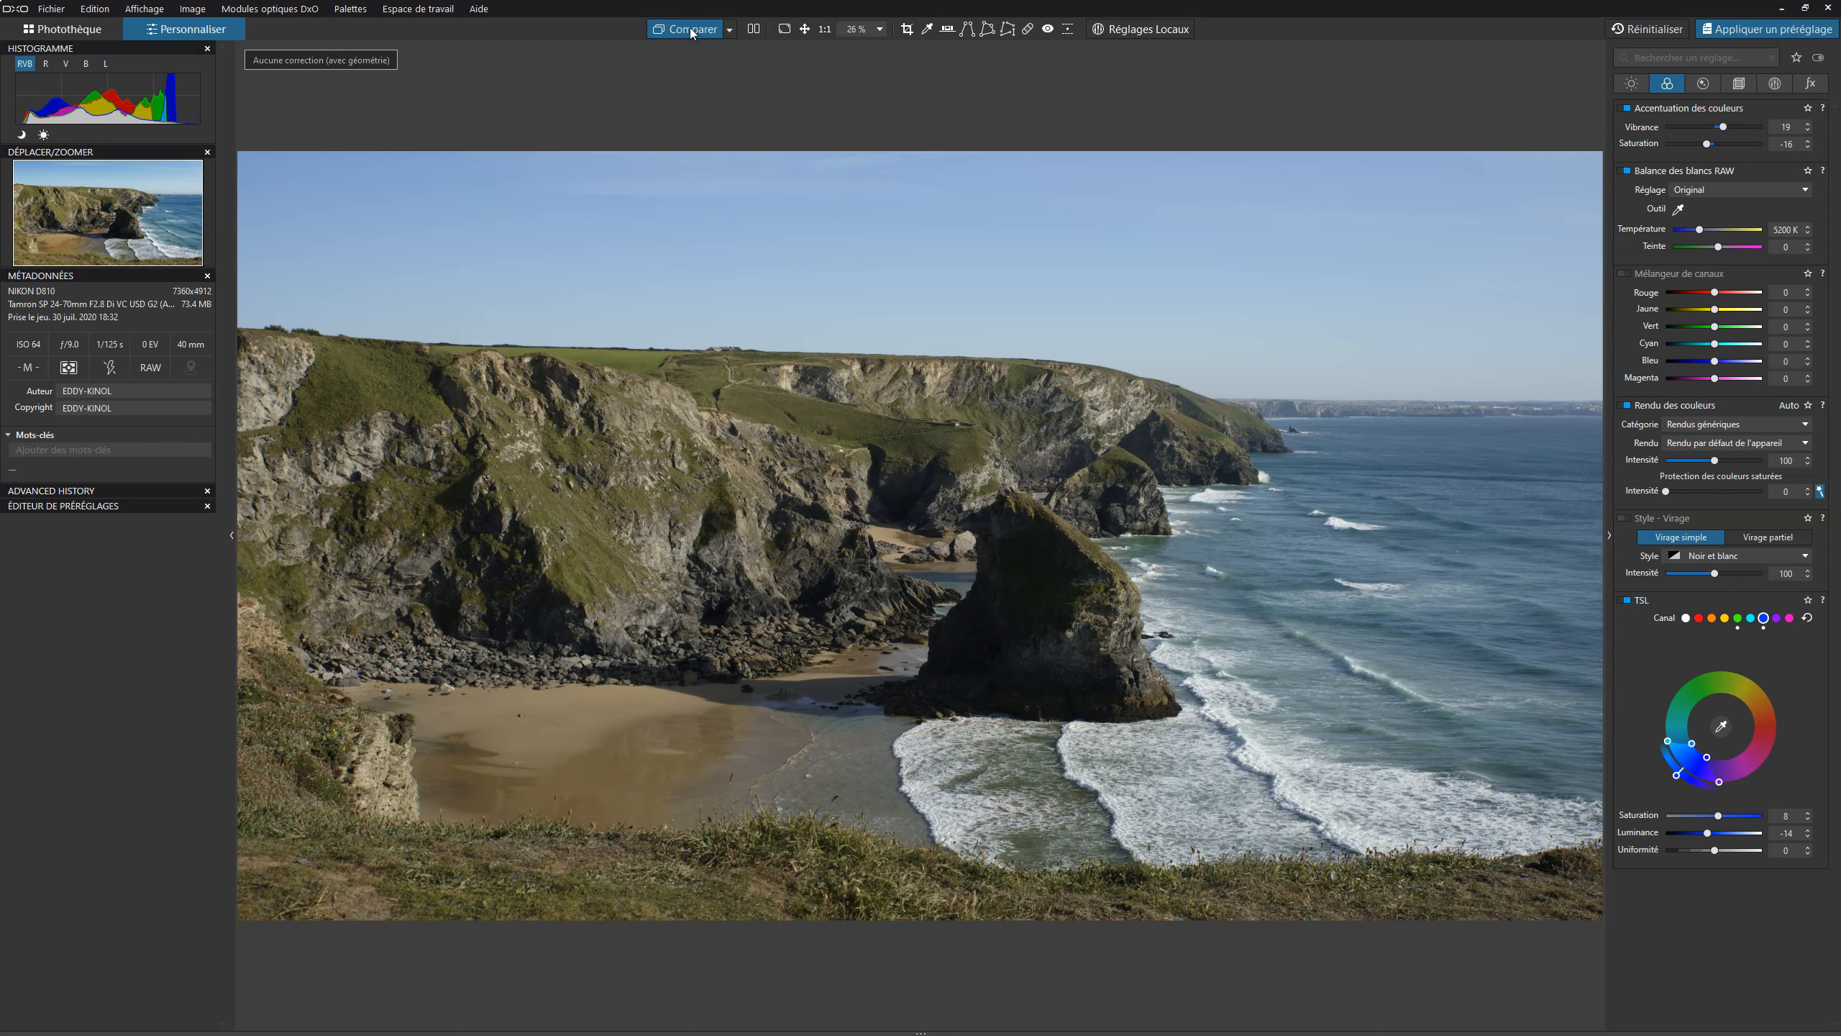
left_click(693, 32)
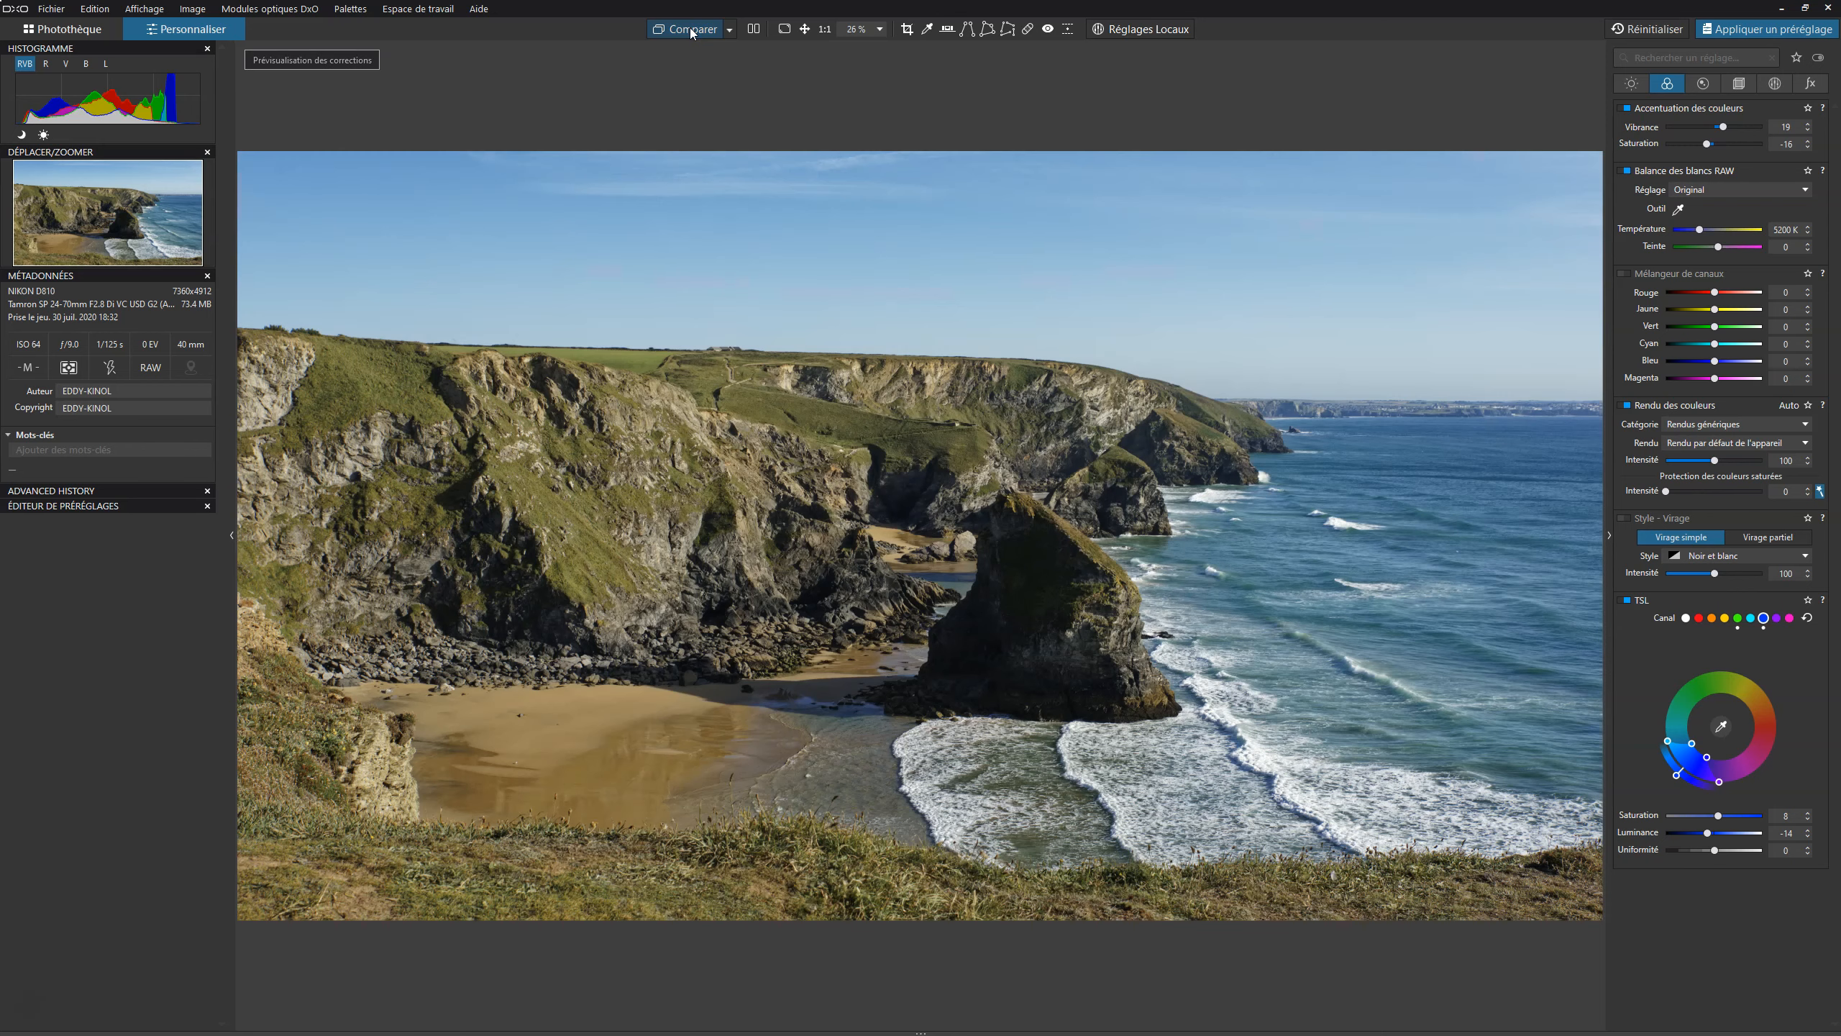
left_click(693, 31)
left_click(693, 32)
left_click(692, 32)
Reduce the DxO ClearView Plus intensity to 20 in the light corrections
left_click(1631, 84)
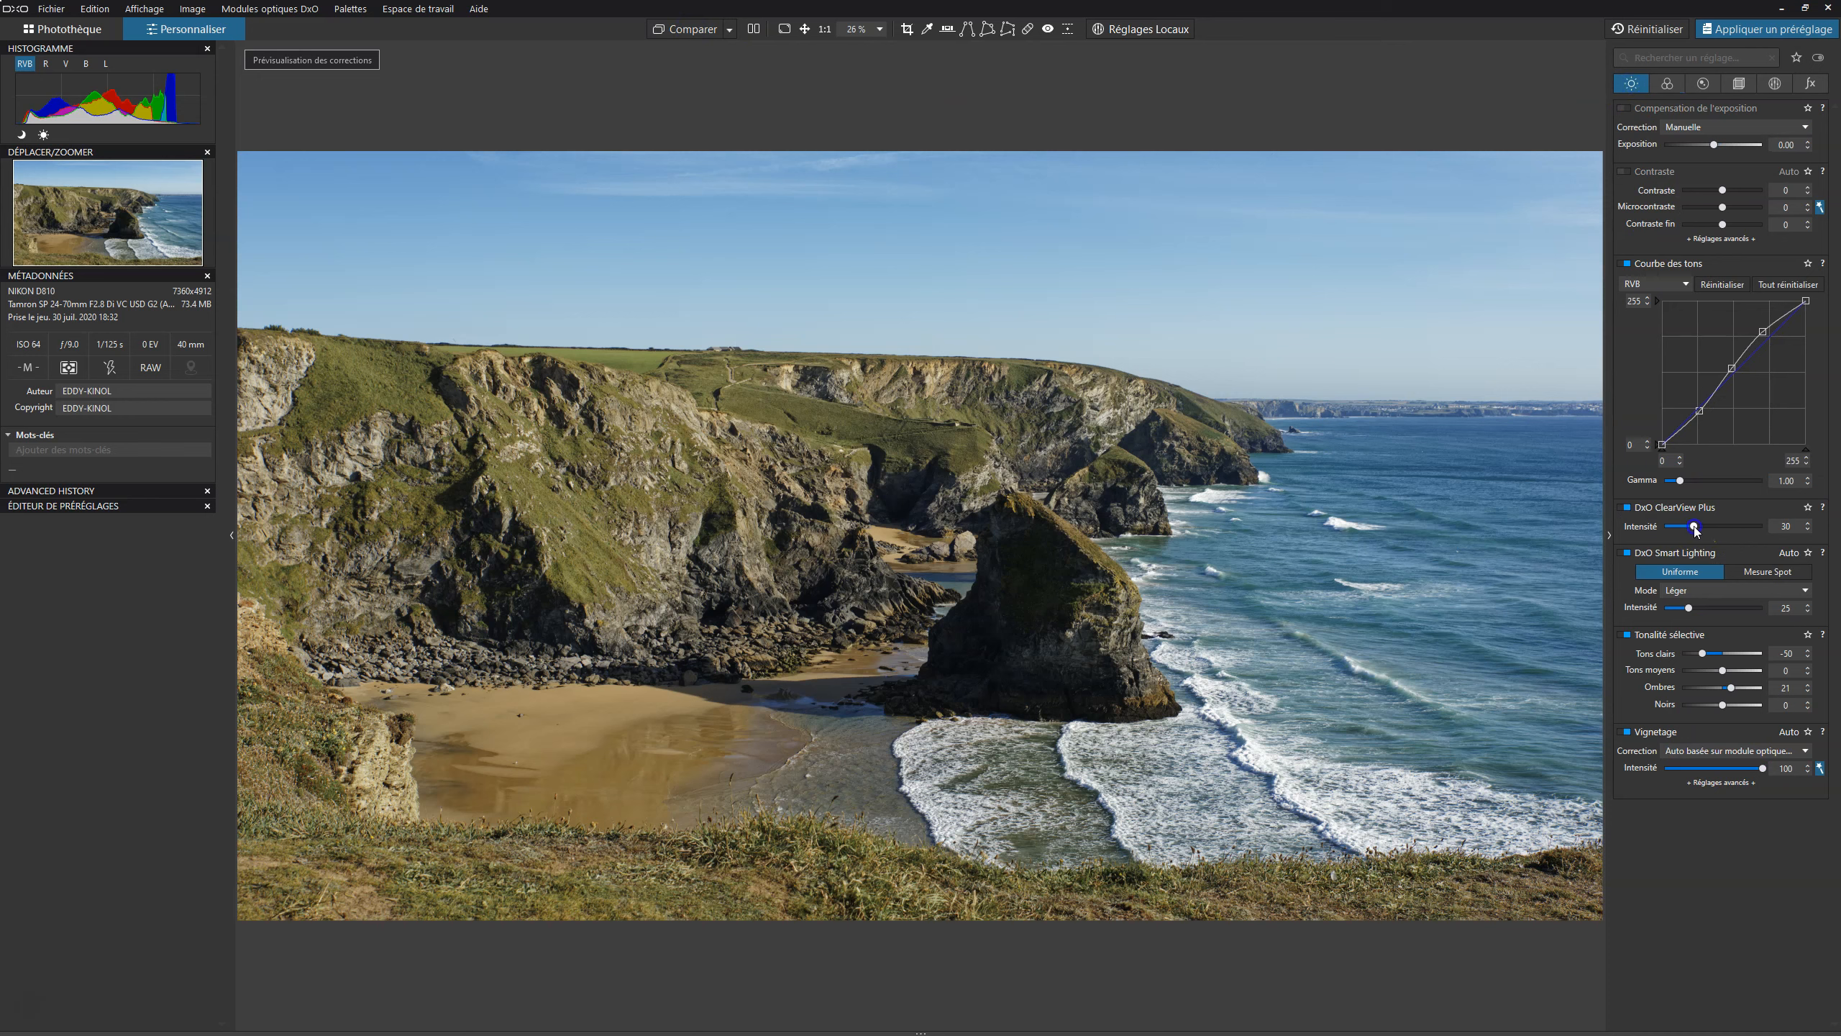
left_click_drag(1694, 527, 1684, 529)
left_click(1640, 635)
Compare the final edit with the uncorrected photo and review it in full screen
left_click(685, 30)
left_click(685, 30)
key("F11")
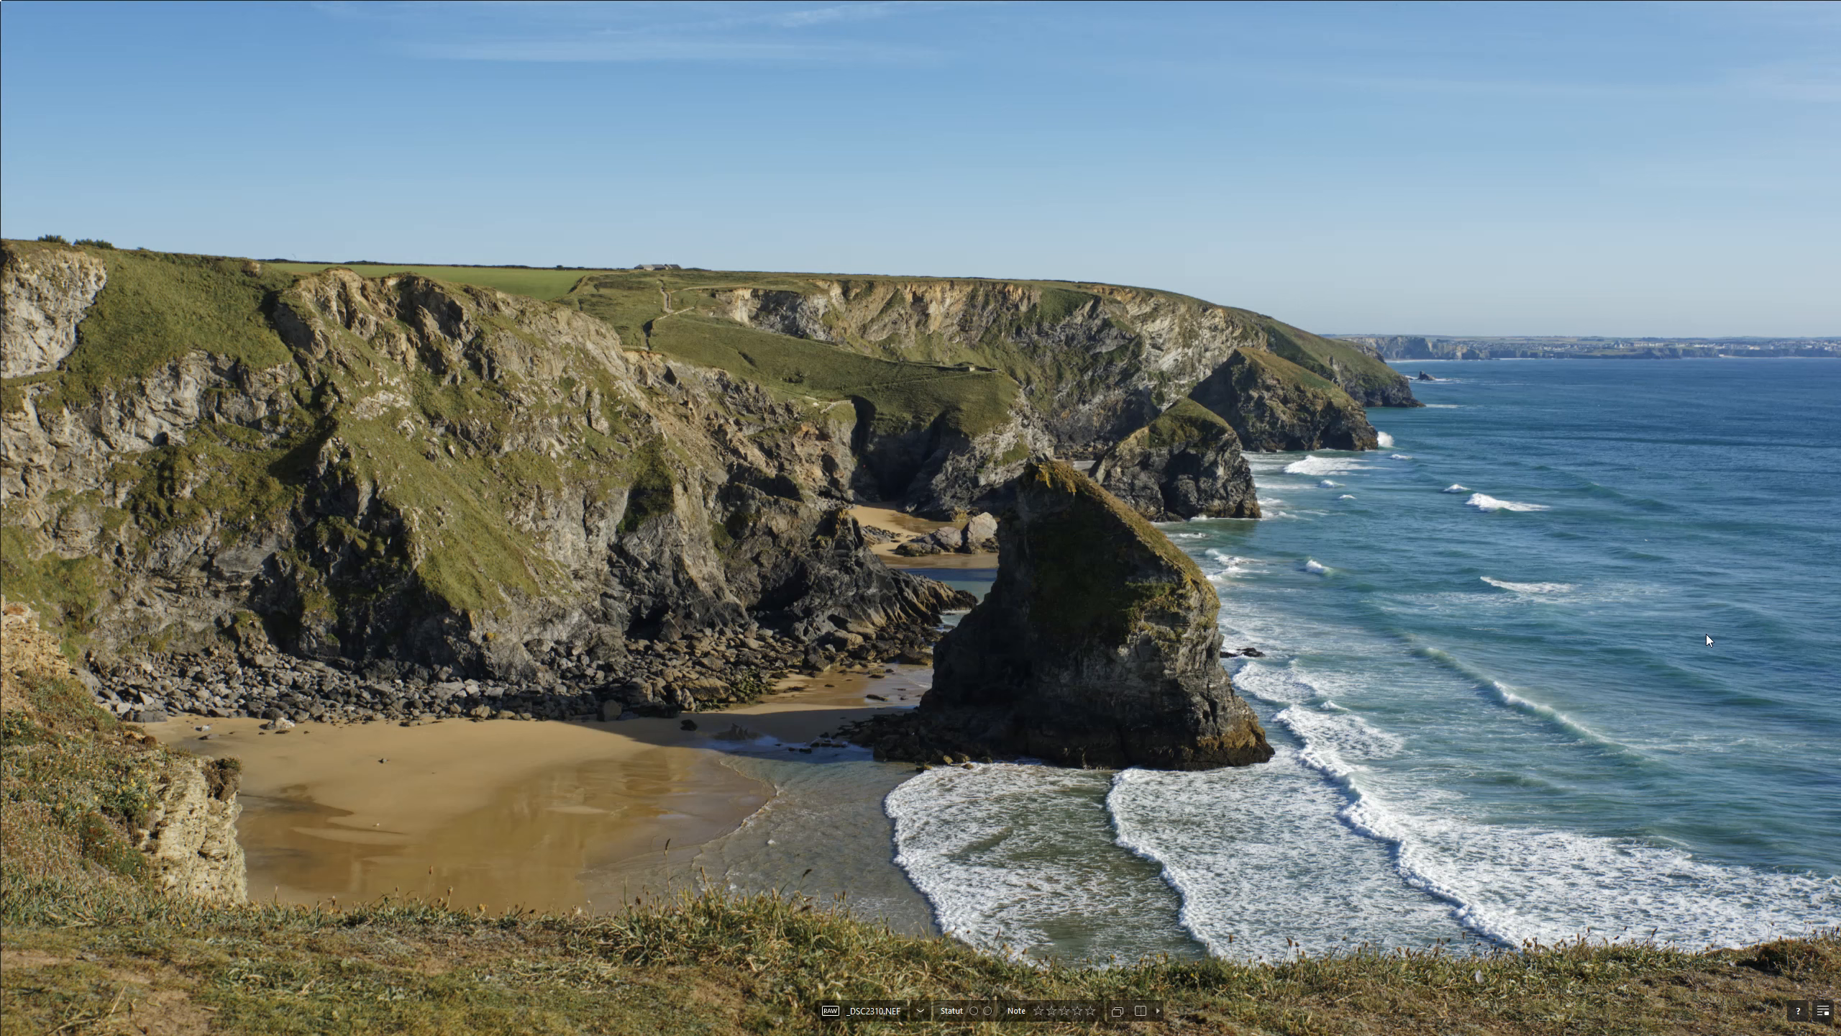
key("Escape")
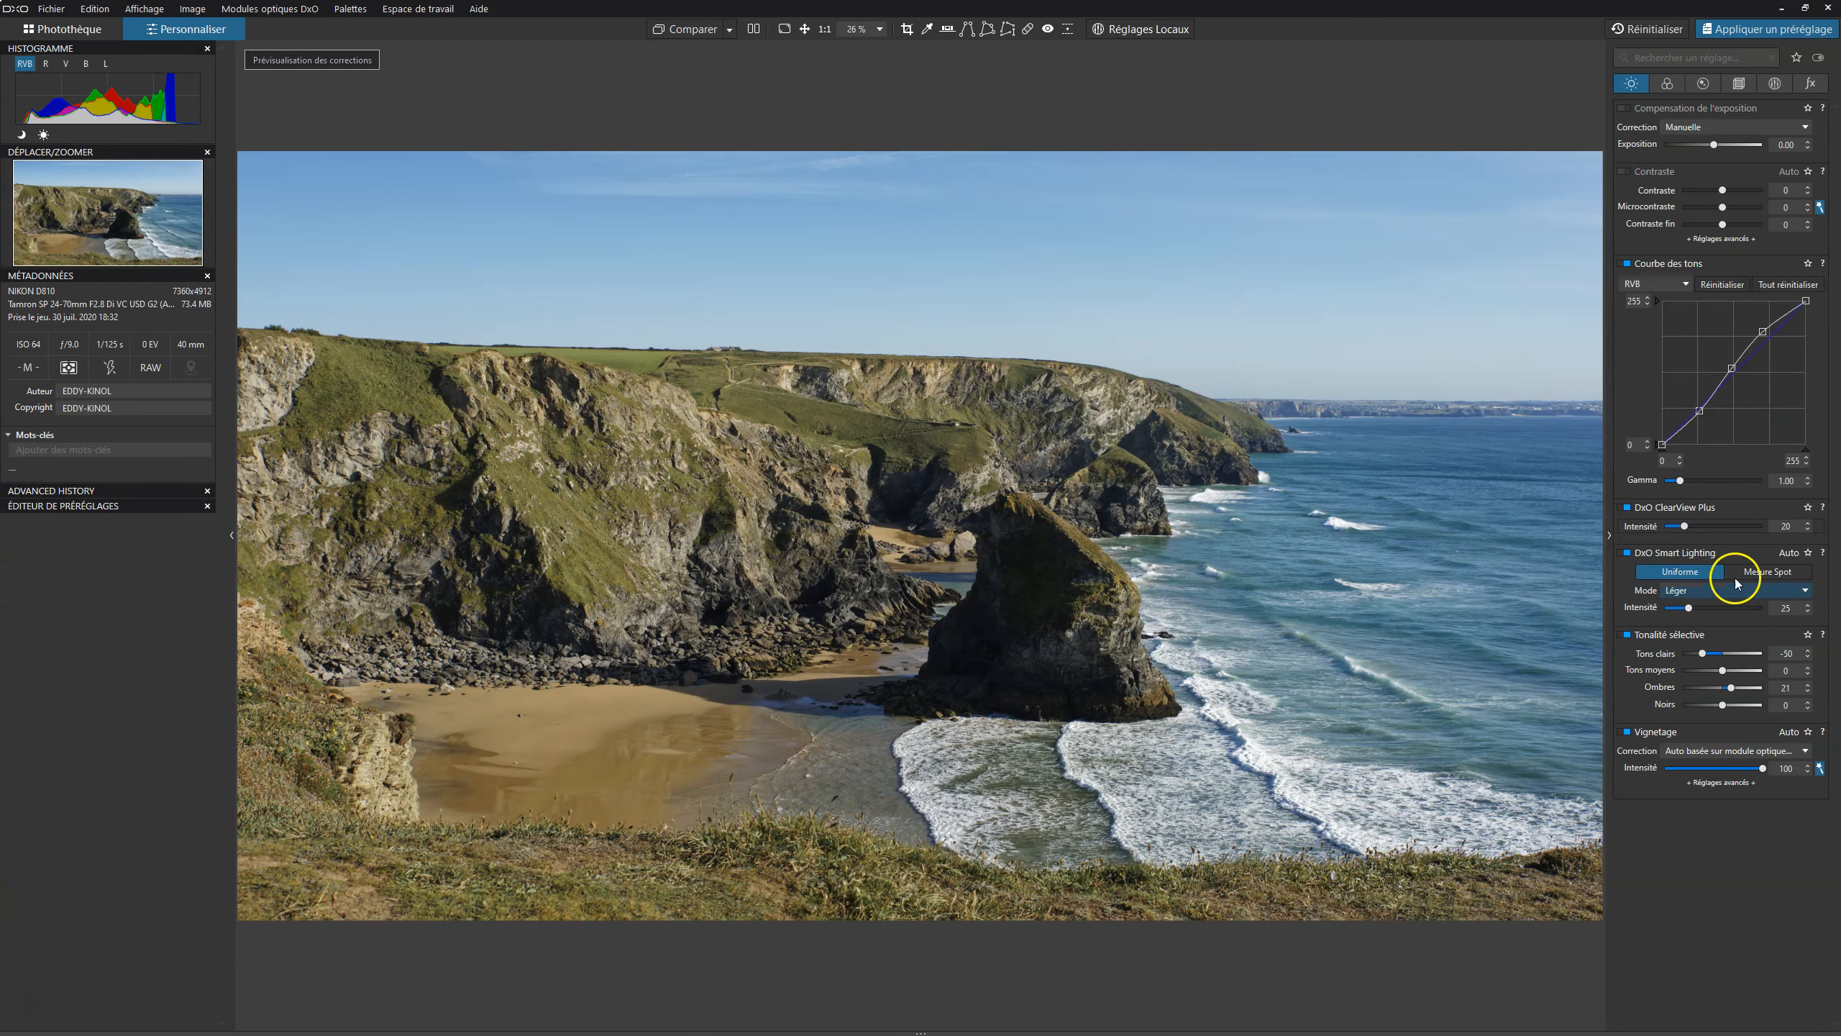
left_click(698, 28)
left_click(693, 30)
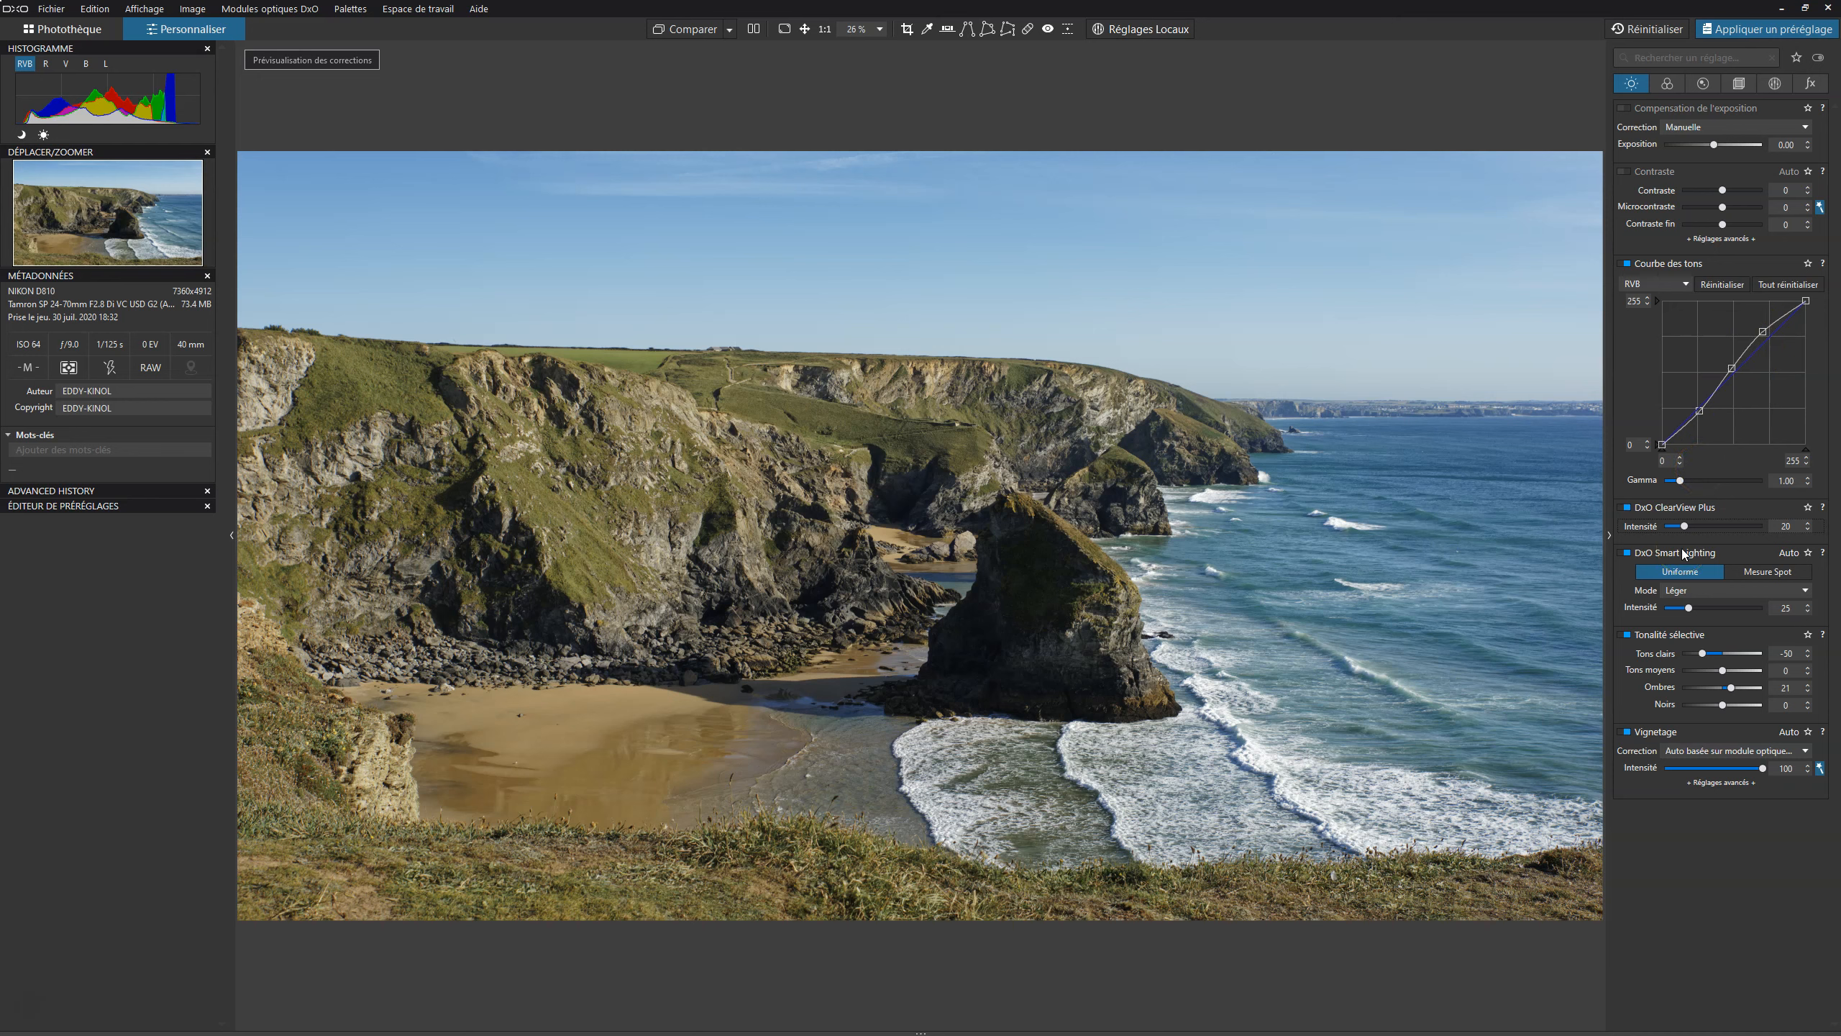
key("F11")
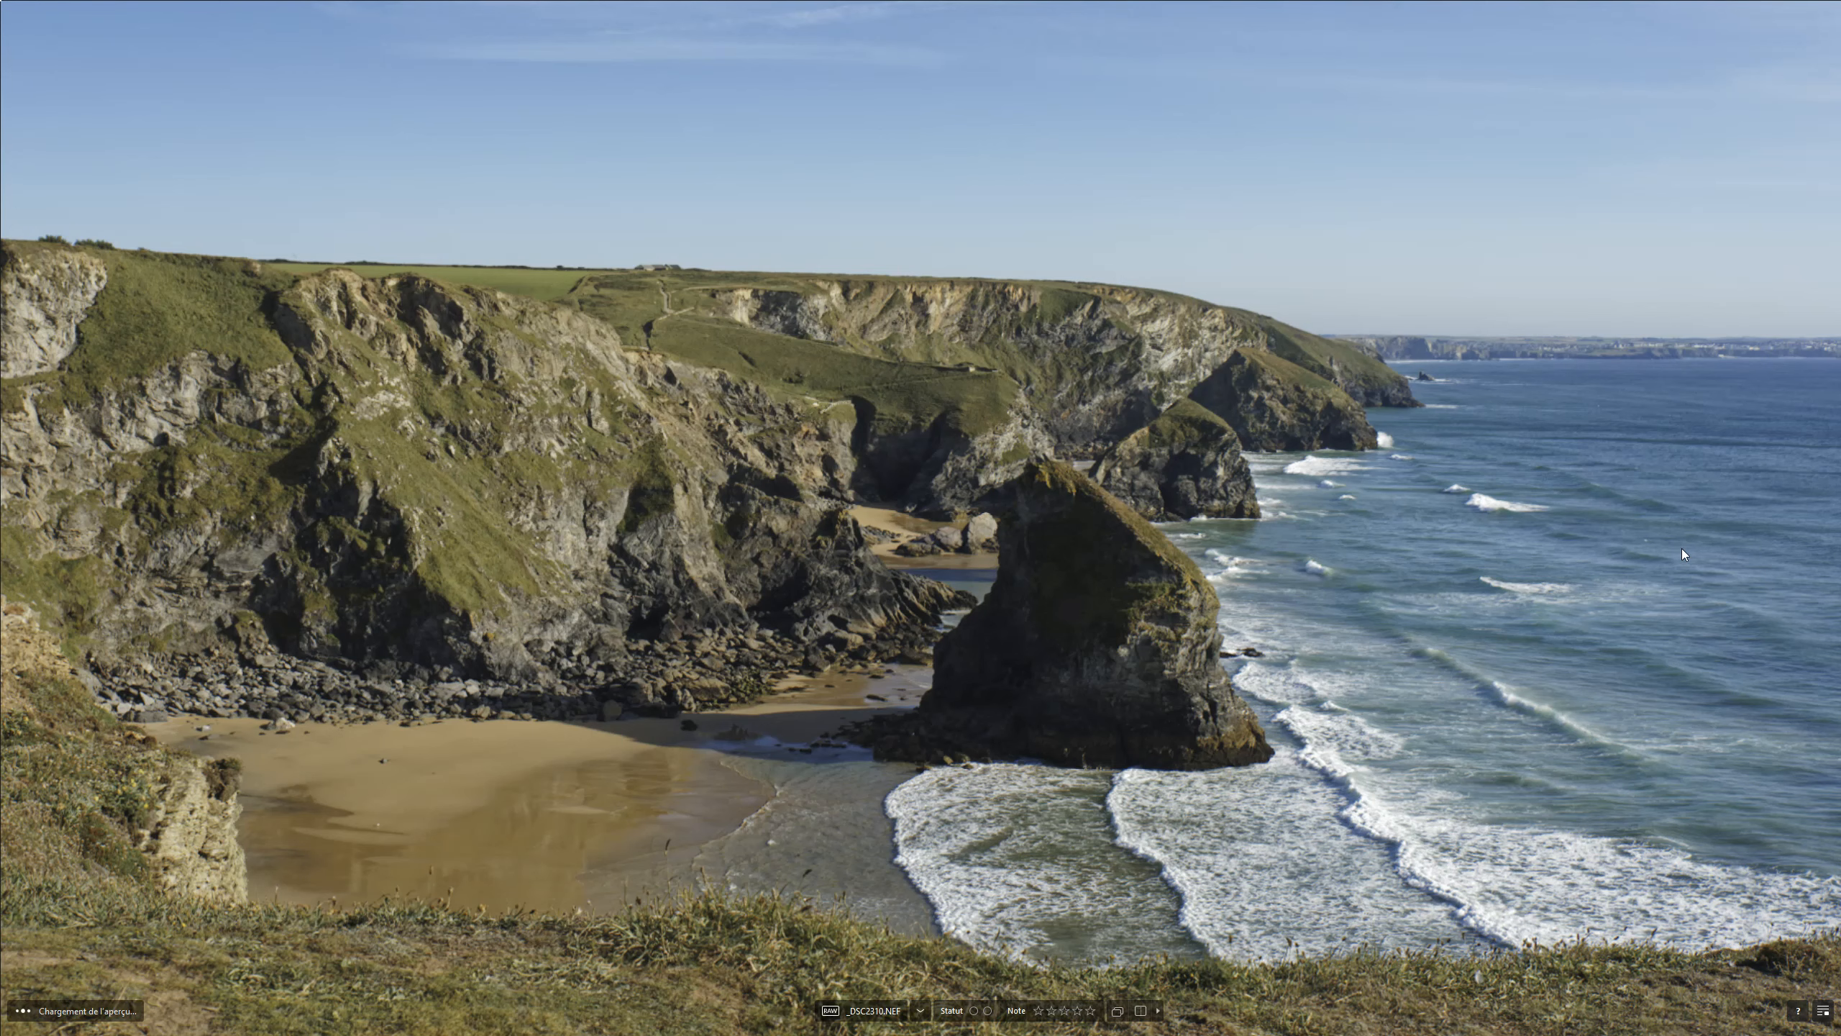